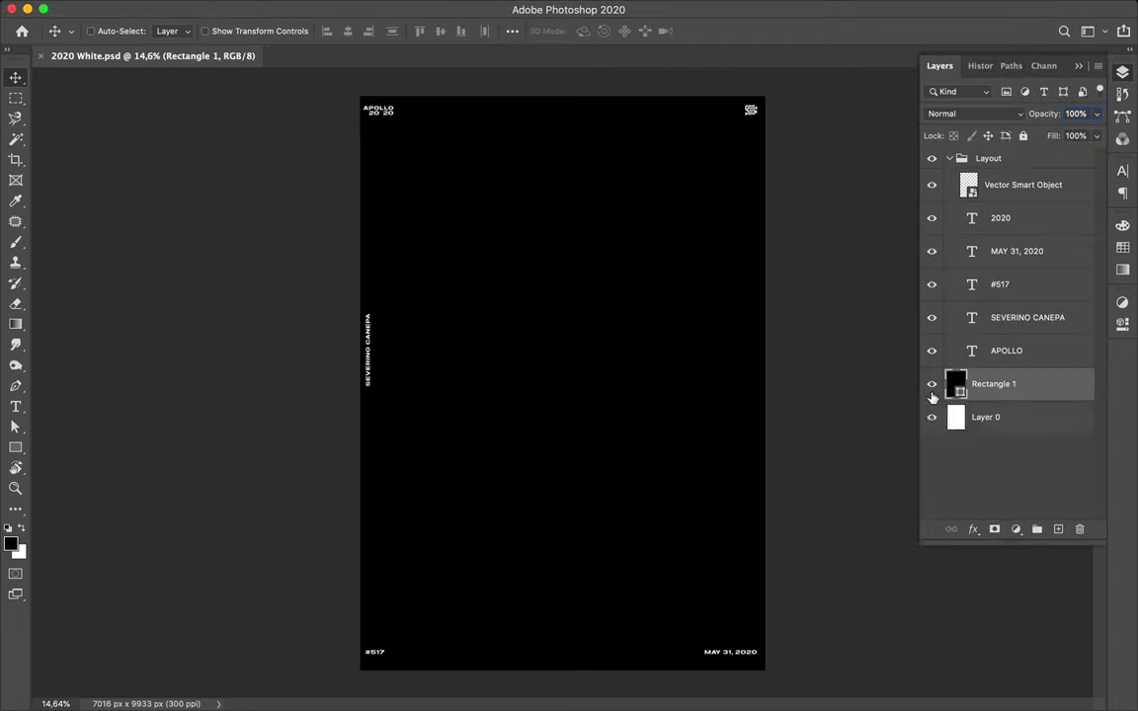
# Draw the first closed, unfilled white-stroked polygon outline in Pen Shape mode
pyautogui.press('p')
pyautogui.click(116, 31)
pyautogui.click(175, 31)
pyautogui.click(230, 31)
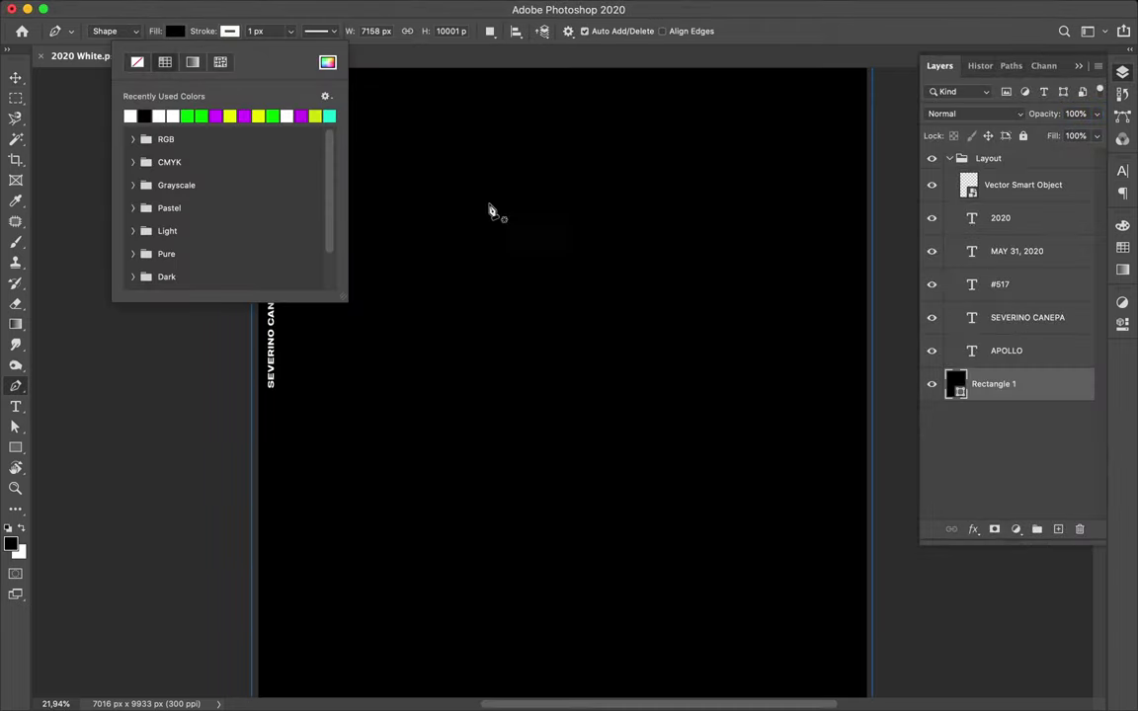
pyautogui.click(493, 174)
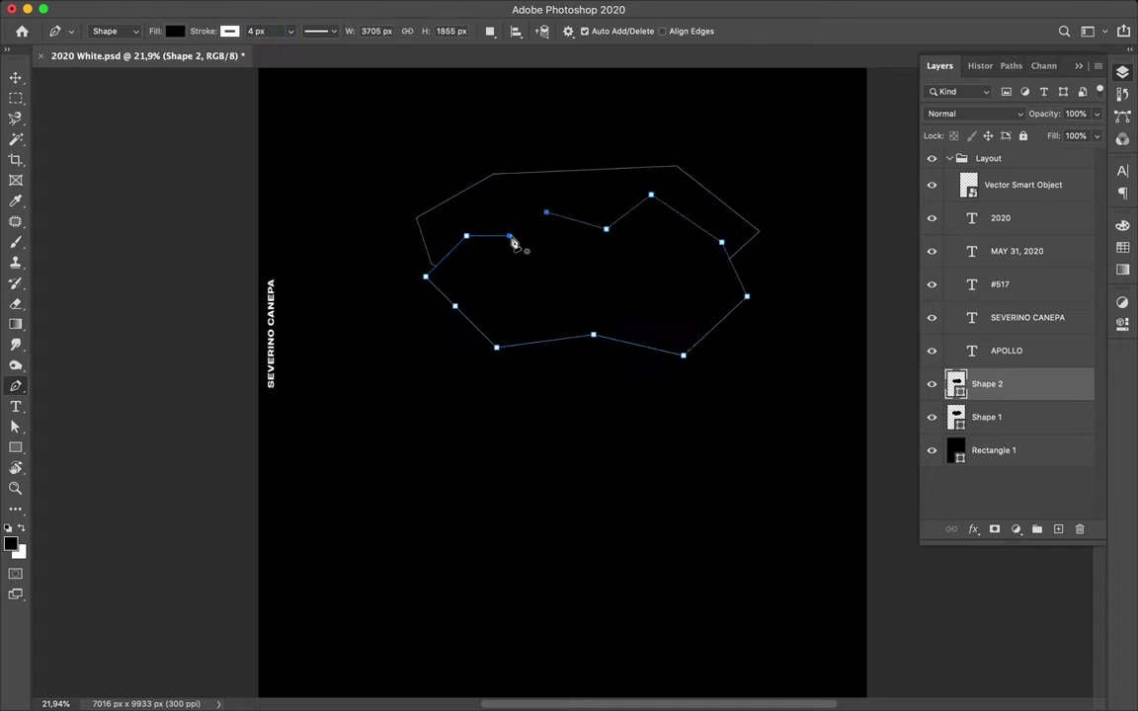
pyautogui.click(547, 211)
# Add another closed outline and a connecting line ending at the right corner
pyautogui.click(494, 174)
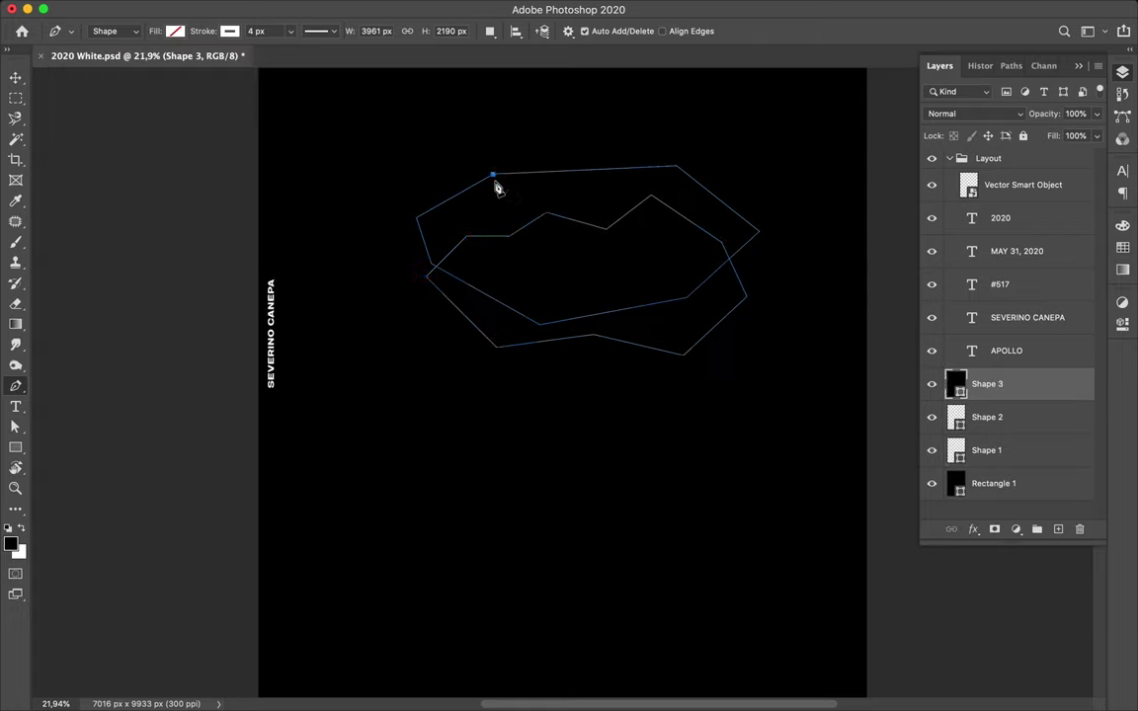
pyautogui.press('super+plus')
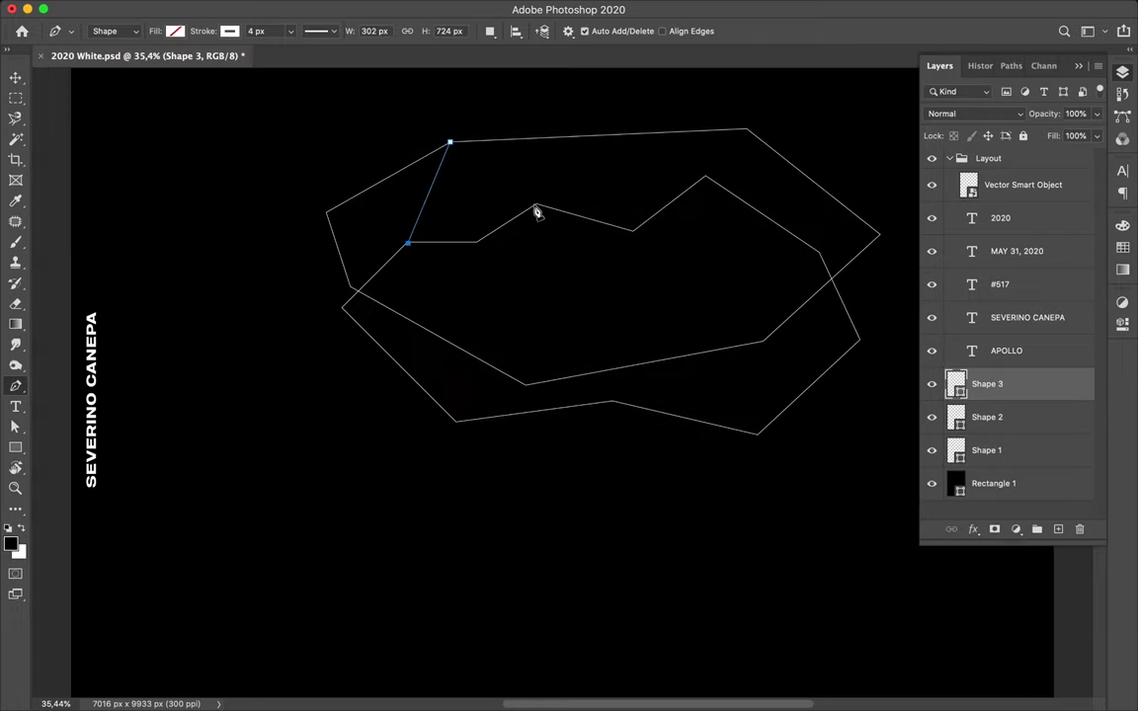
pyautogui.click(450, 144)
pyautogui.click(704, 177)
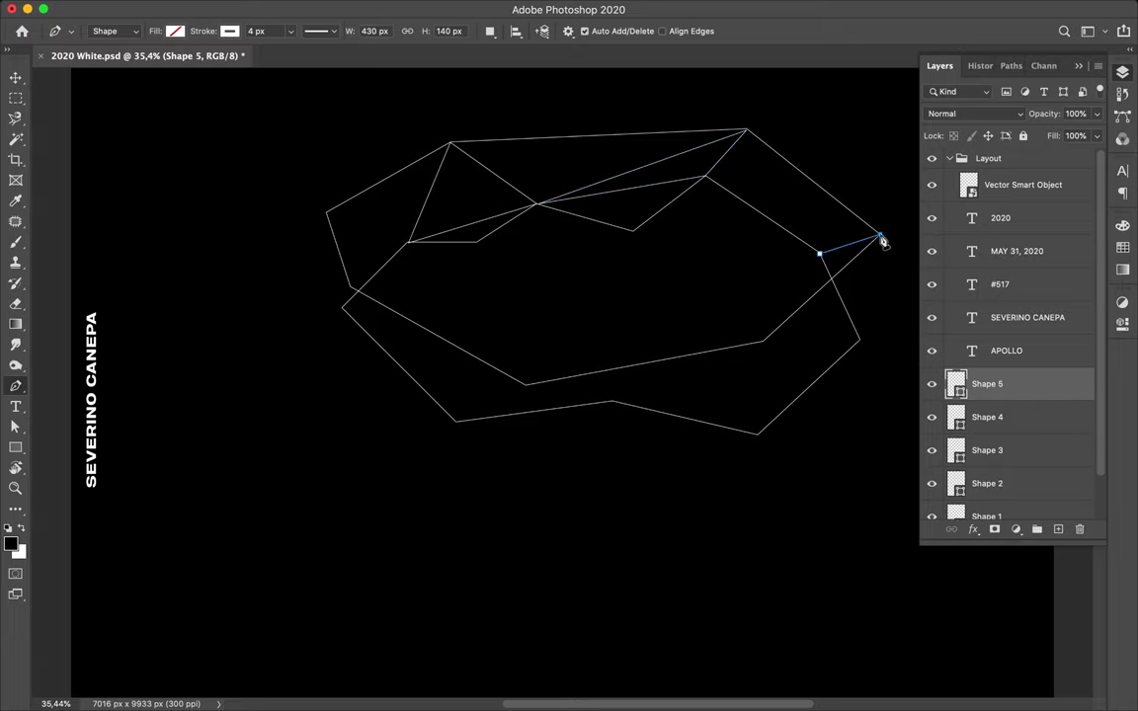
pyautogui.click(863, 345)
pyautogui.press('a')
pyautogui.click(681, 346)
# Select the Shape 5 line and Shape 4 outline to check where they meet the vertex
pyautogui.scroll(5, 839, 254)
pyautogui.click(652, 370)
pyautogui.scroll(3, 652, 375)
pyautogui.scroll(3, 653, 375)
pyautogui.click(642, 245)
pyautogui.scroll(-2, 672, 297)
pyautogui.click(672, 411)
pyautogui.click(240, 455)
# Select and reselect the Shape 3 outline to inspect its anchors
pyautogui.click(243, 514)
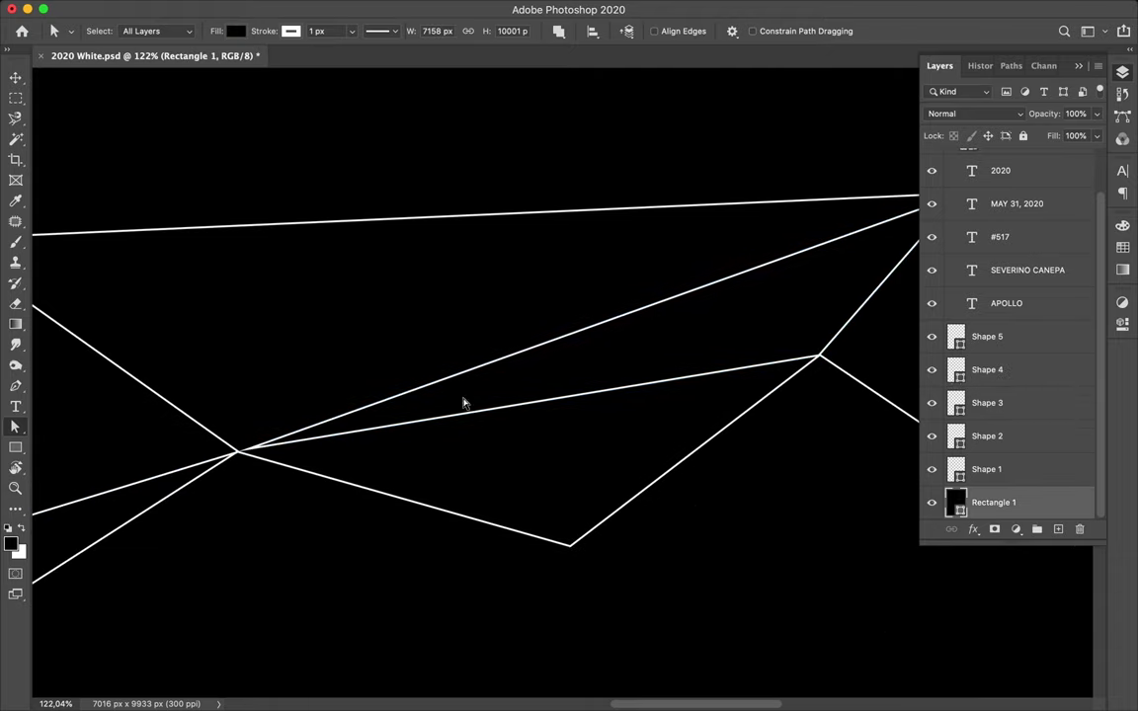
pyautogui.scroll(-3, 474, 376)
pyautogui.scroll(-2, 484, 356)
pyautogui.click(254, 488)
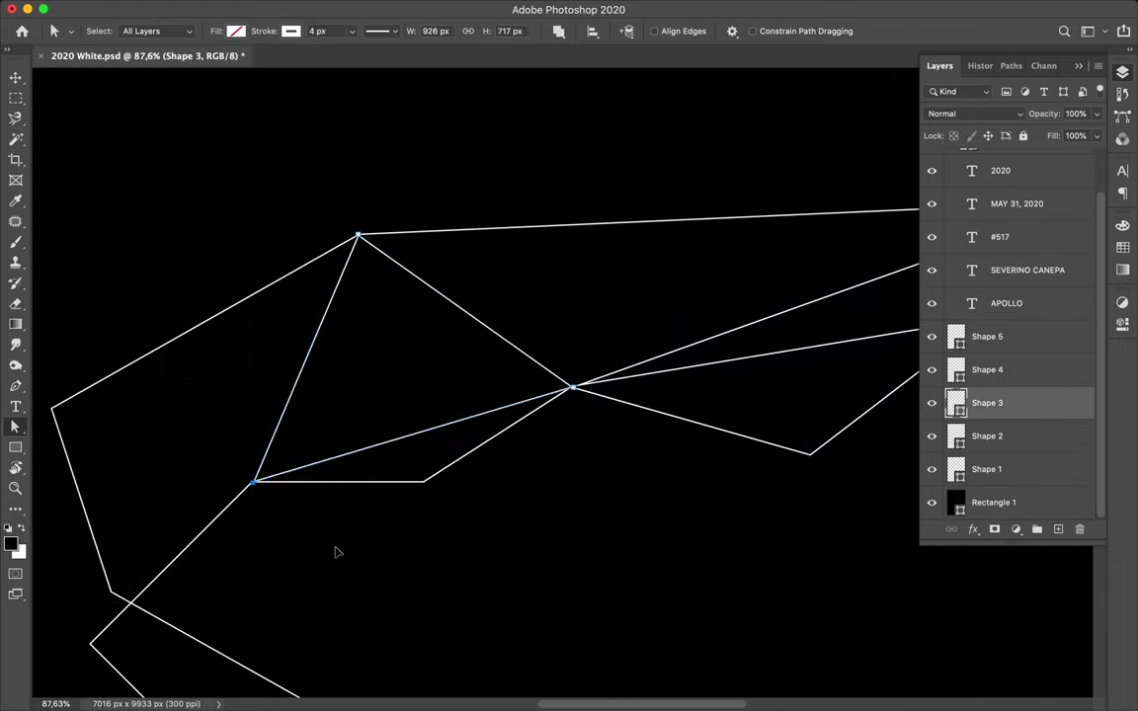
pyautogui.scroll(3, 336, 552)
pyautogui.click(290, 480)
pyautogui.hscroll(-3, 256, 492)
pyautogui.click(284, 548)
pyautogui.scroll(-3, 322, 610)
pyautogui.scroll(-2, 323, 610)
pyautogui.scroll(-3, 322, 605)
pyautogui.hscroll(2, 322, 604)
# Draw short line Shape 6 below the APOLLO layer, with no fill and a white stroke
pyautogui.press('p')
pyautogui.click(174, 333)
pyautogui.click(160, 376)
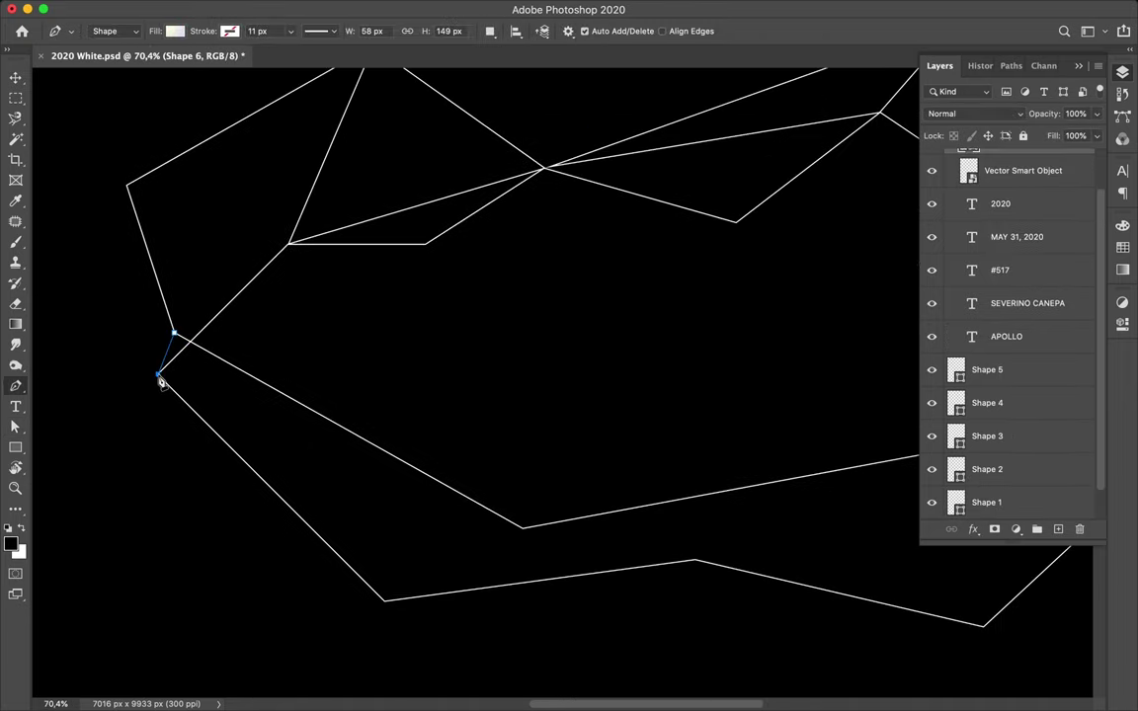
pyautogui.press('a')
pyautogui.moveTo(1000, 159); pyautogui.dragTo(1000, 355)
pyautogui.click(236, 31)
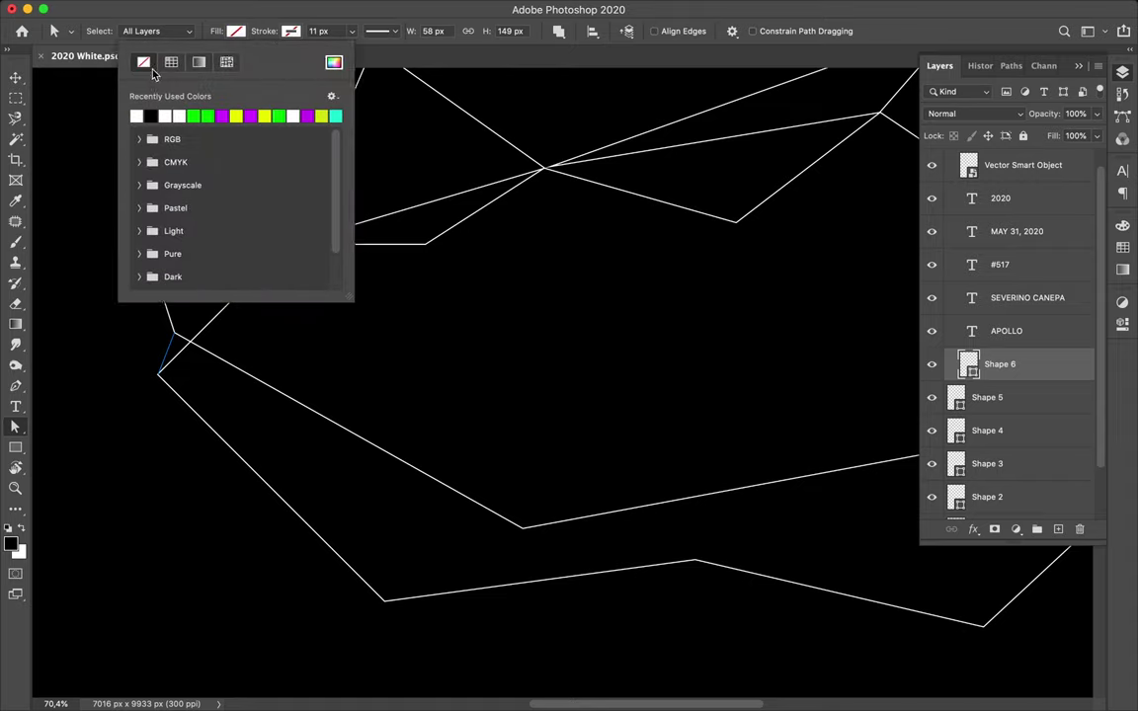
pyautogui.click(291, 30)
pyautogui.click(191, 116)
pyautogui.click(333, 257)
# Draw the Shape 7 line and give it a stroke
pyautogui.click(173, 353)
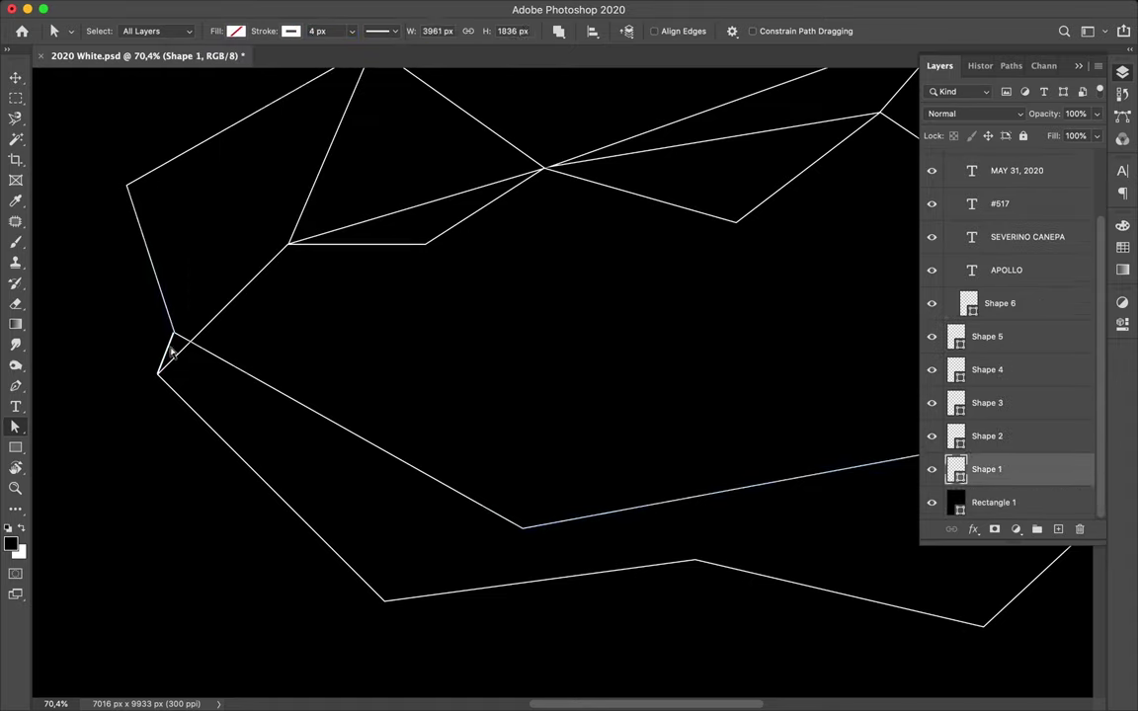
pyautogui.scroll(3, 178, 380)
pyautogui.scroll(2, 178, 380)
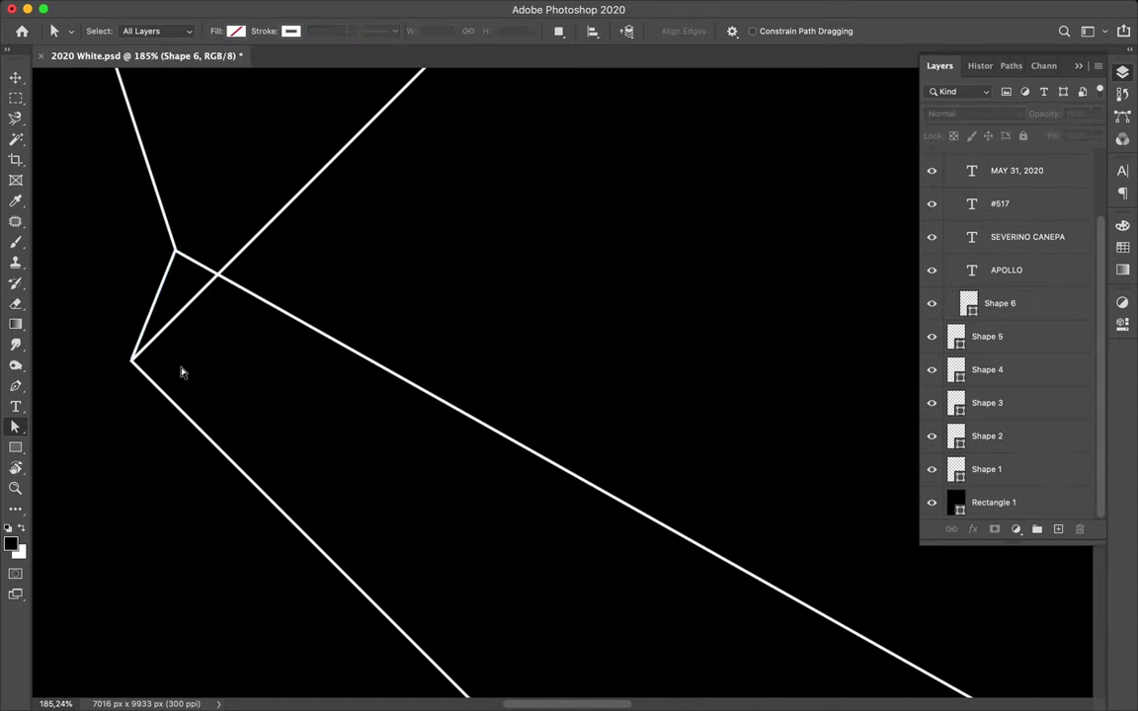
pyautogui.scroll(-3, 181, 372)
pyautogui.scroll(-2, 445, 324)
pyautogui.press('p')
pyautogui.click(393, 212)
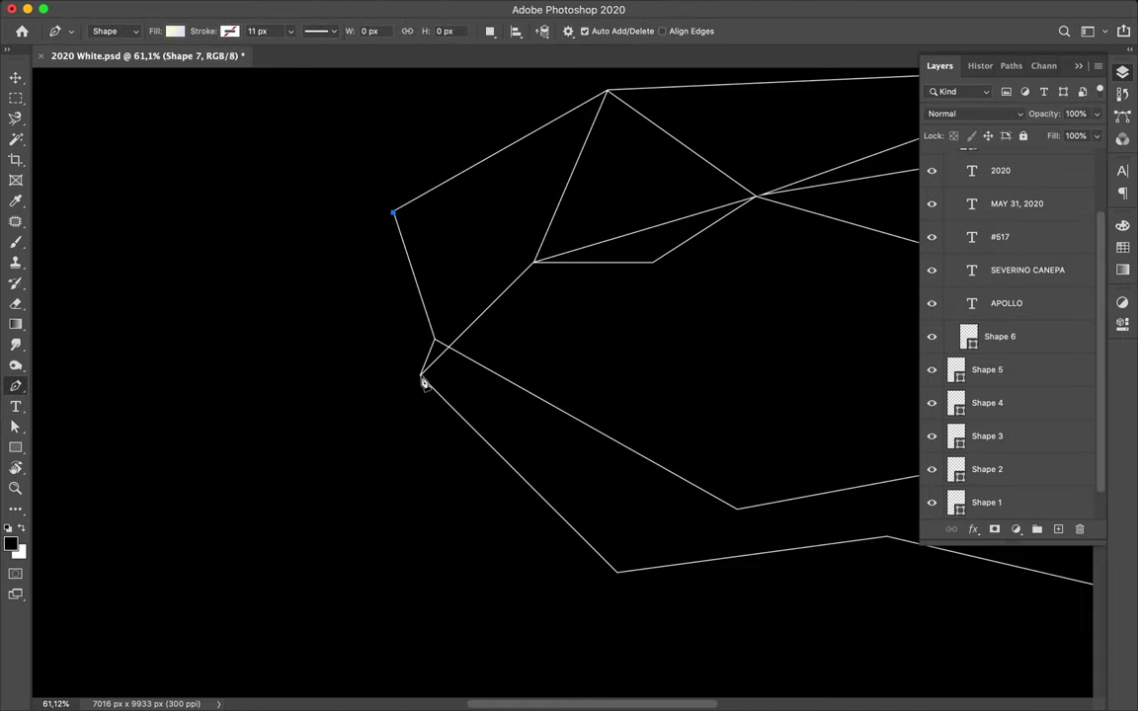
pyautogui.press('a')
pyautogui.click(291, 31)
pyautogui.click(208, 112)
# Draw Shape 8 with anchors at the bottom-right and top-right vertices
pyautogui.hscroll(10, 563, 323)
pyautogui.press('p')
pyautogui.click(222, 492)
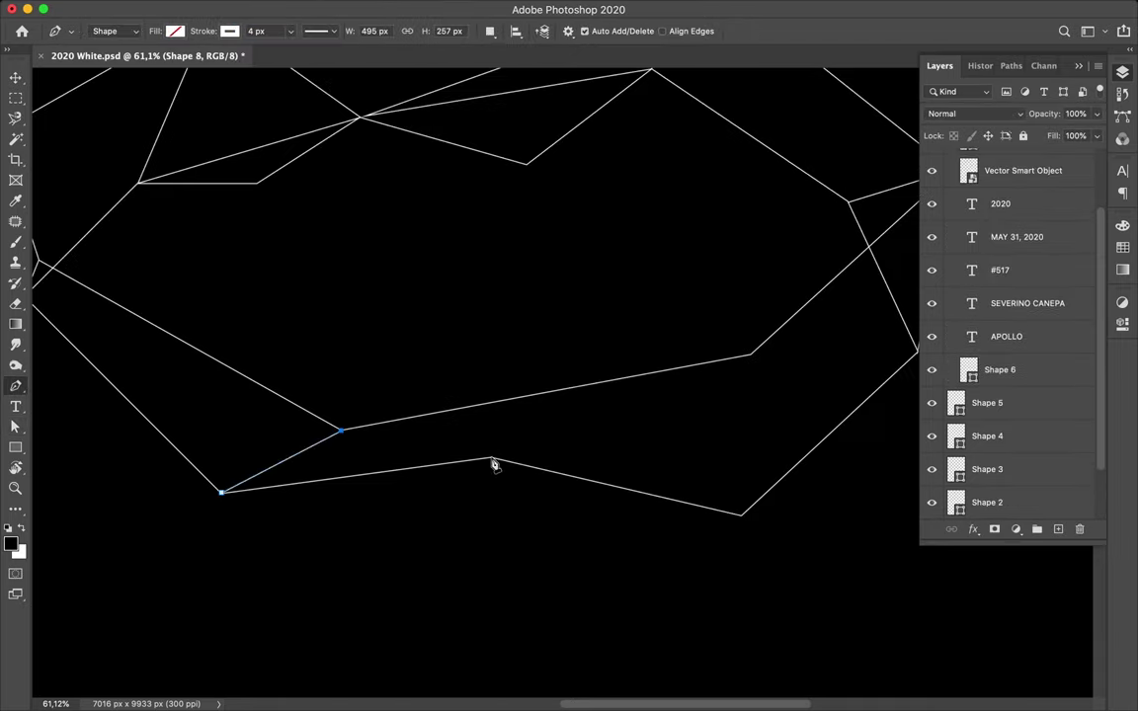
pyautogui.click(742, 517)
pyautogui.hscroll(10, 743, 524)
pyautogui.scroll(4, 744, 524)
pyautogui.click(713, 264)
pyautogui.press('a')
pyautogui.scroll(5, 432, 465)
# Select Shape 8 at its lower anchor and check its stroke options
pyautogui.click(325, 364)
pyautogui.scroll(-10, 325, 364)
pyautogui.click(231, 583)
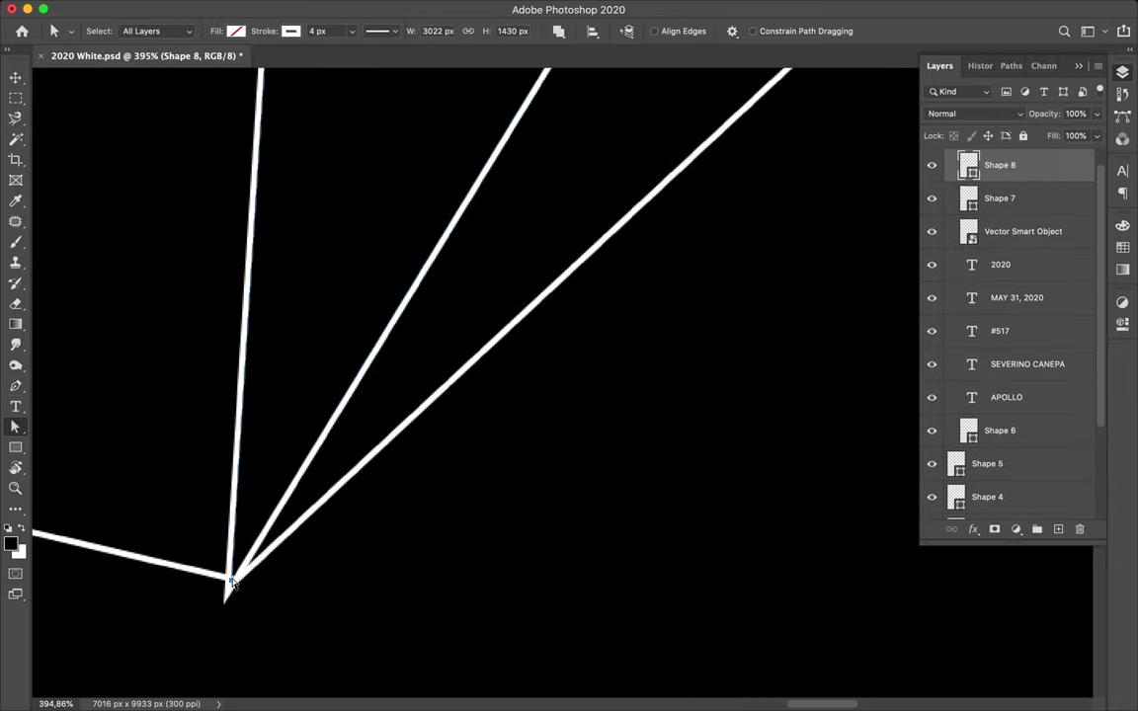
pyautogui.click(378, 30)
pyautogui.click(235, 583)
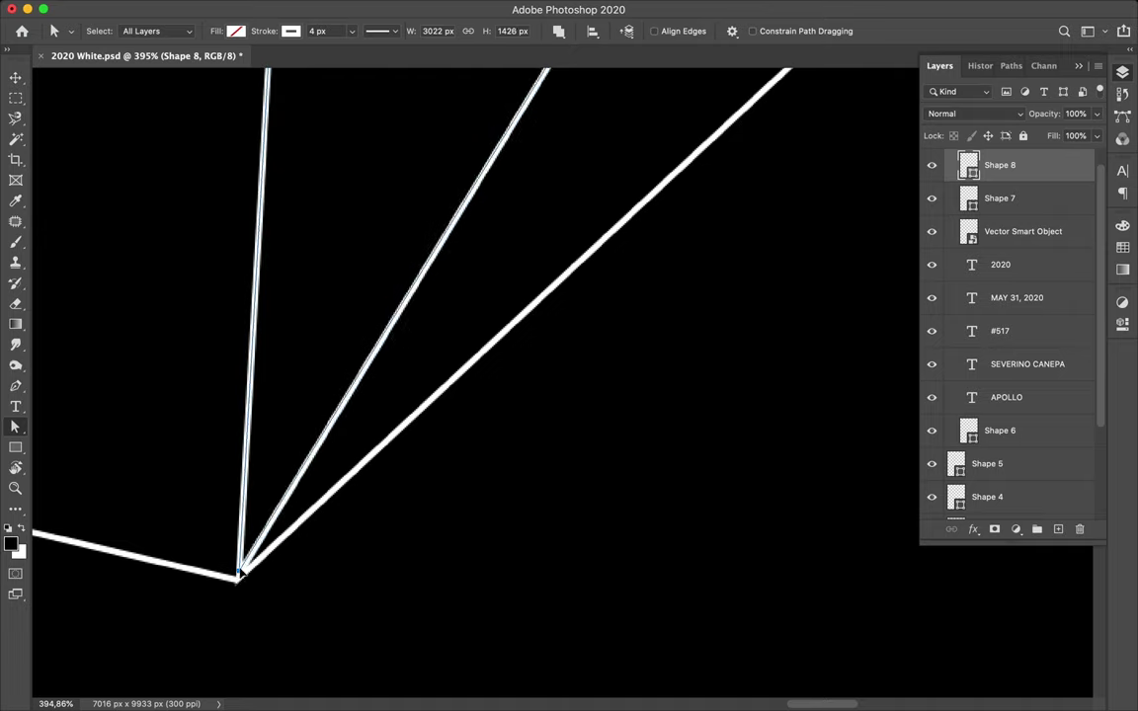
pyautogui.scroll(10, 247, 553)
pyautogui.hscroll(5, 303, 505)
pyautogui.hscroll(-10, 304, 505)
pyautogui.hscroll(2, 304, 505)
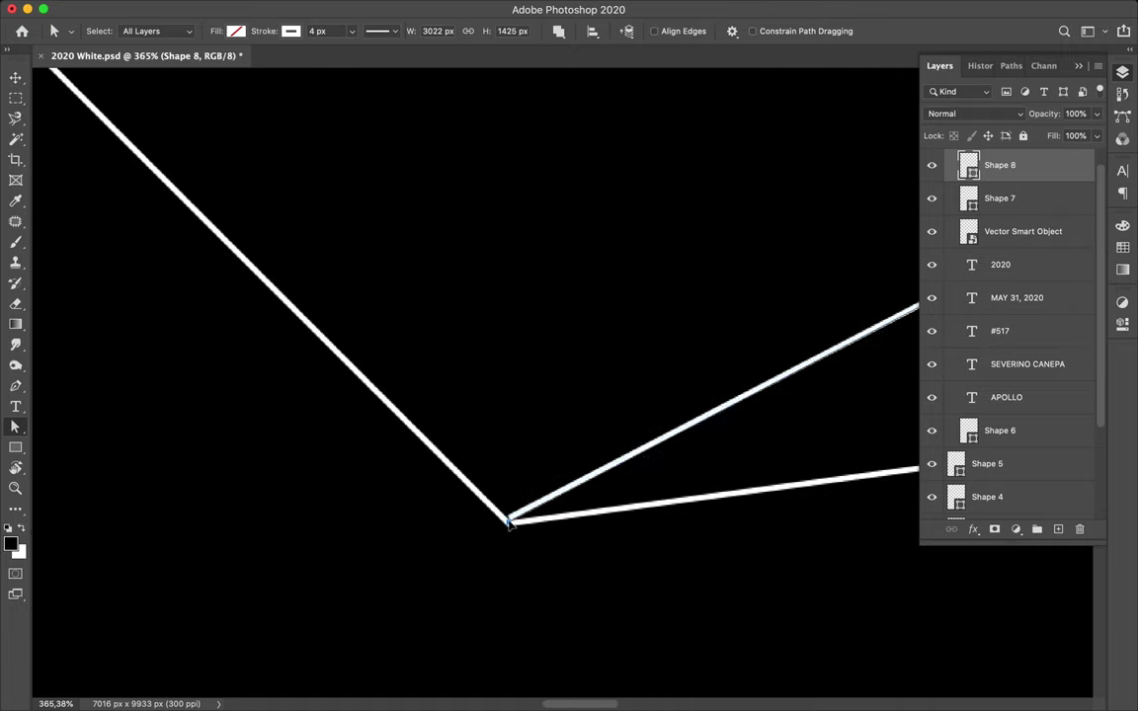
pyautogui.scroll(-10, 508, 529)
pyautogui.scroll(3, 623, 306)
# Draw Shape 9 as a closed path across the wireframe's right side
pyautogui.press('p')
pyautogui.click(573, 300)
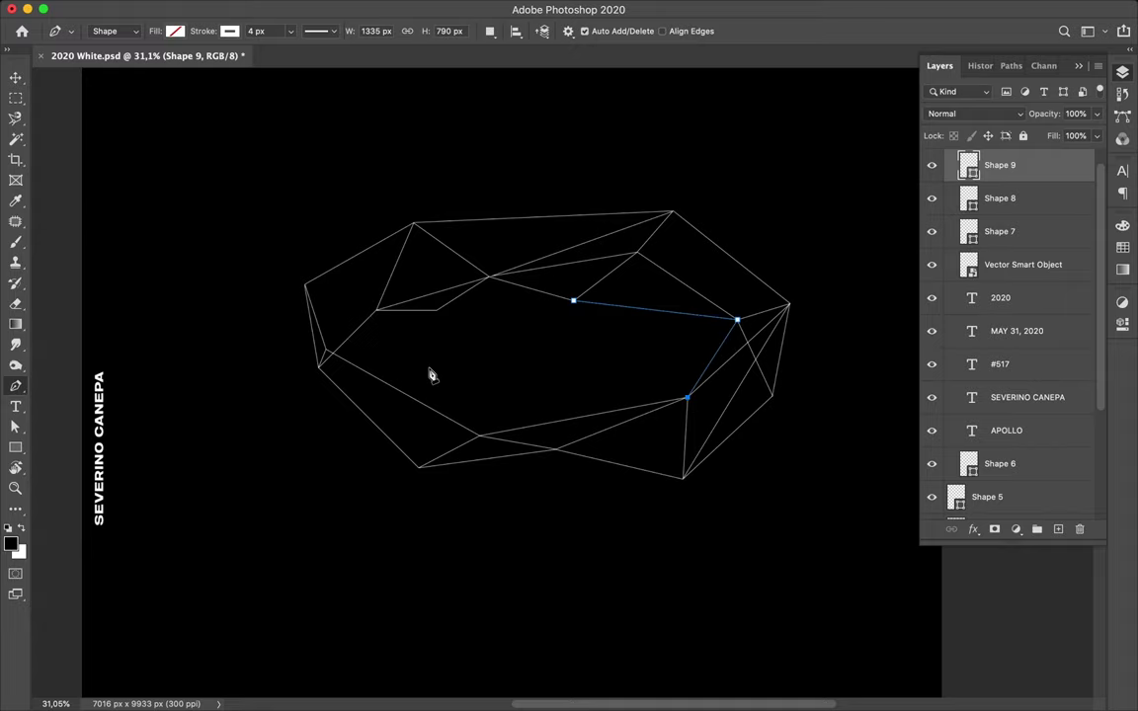
pyautogui.click(573, 300)
pyautogui.press('a')
pyautogui.scroll(5, 453, 328)
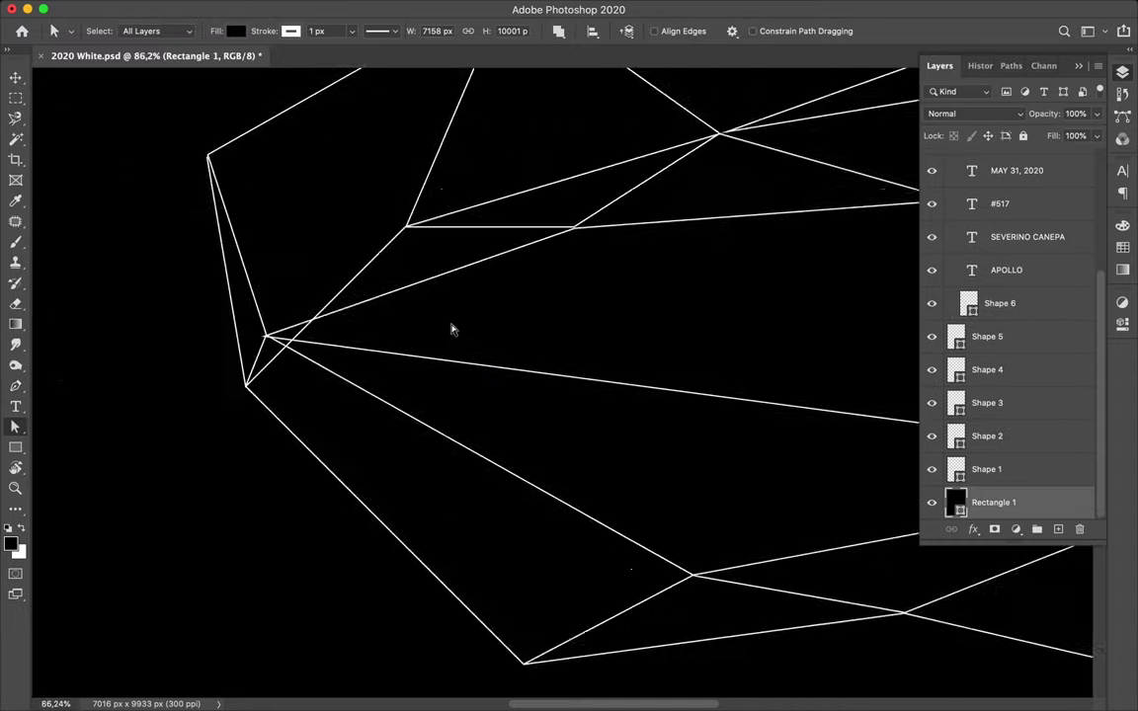
pyautogui.scroll(3, 296, 336)
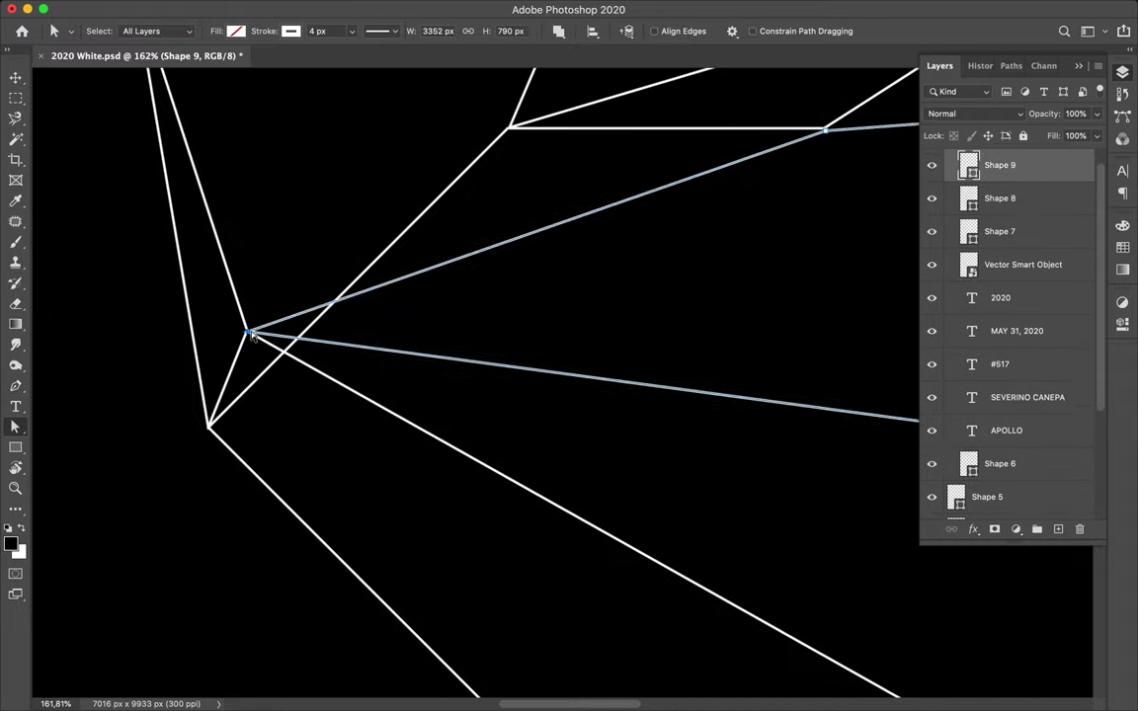
# Snap the Shape 9 anchor onto the existing vertex
pyautogui.click(276, 296)
pyautogui.scroll(-3, 279, 291)
pyautogui.click(329, 315)
pyautogui.scroll(8, 332, 323)
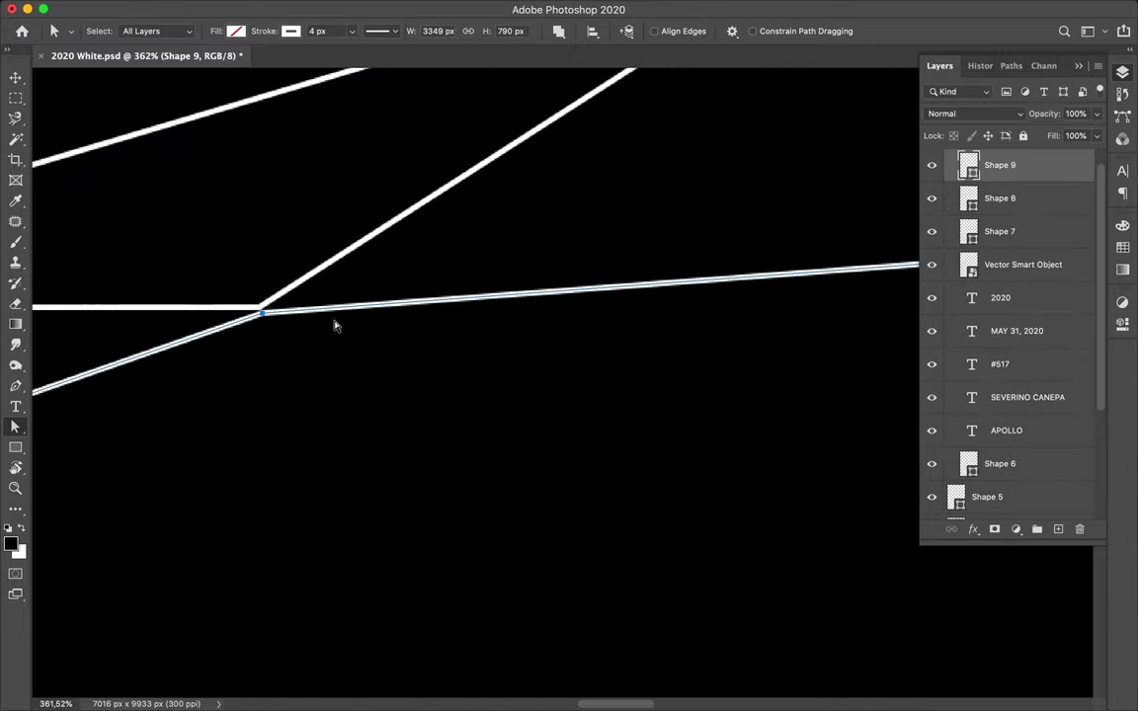
pyautogui.scroll(-3, 297, 361)
pyautogui.scroll(-3, 355, 420)
pyautogui.scroll(-3, 383, 430)
pyautogui.scroll(-3, 346, 425)
pyautogui.click(306, 417)
pyautogui.scroll(-2, 306, 417)
pyautogui.scroll(-2, 306, 417)
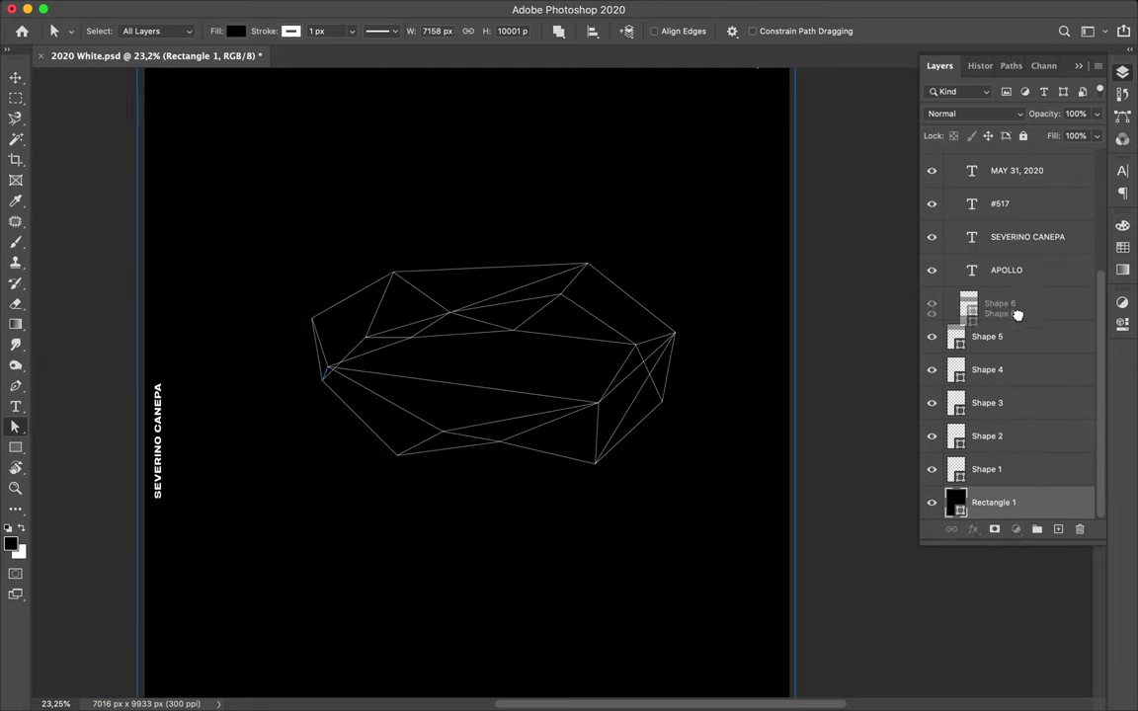
# Group all wireframe shape layers into Group 1 and duplicate the group
pyautogui.click(998, 279)
pyautogui.keyDown('shift'); pyautogui.click(998, 432); pyautogui.keyUp('shift')
pyautogui.press('super+g')
pyautogui.press('v')
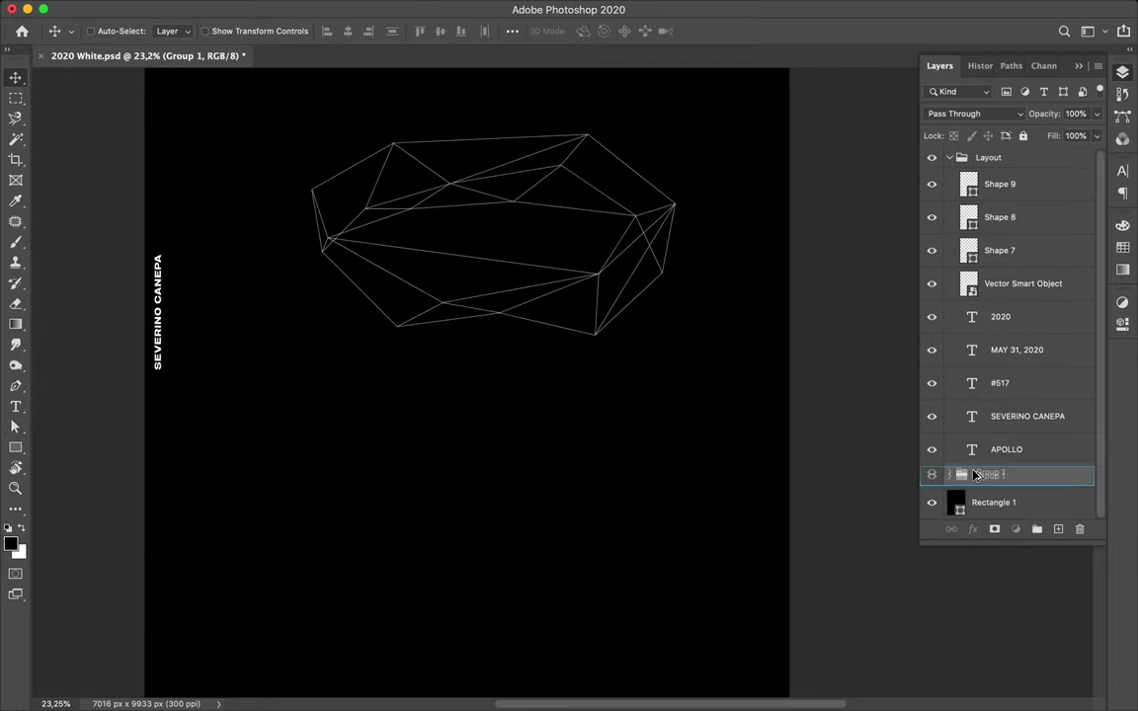
pyautogui.press('super+j')
# Rotate the group copy about 15 degrees and stretch it taller
pyautogui.scroll(4, 530, 396)
pyautogui.scroll(-1, 531, 396)
pyautogui.scroll(-2, 531, 396)
pyautogui.press('super+t')
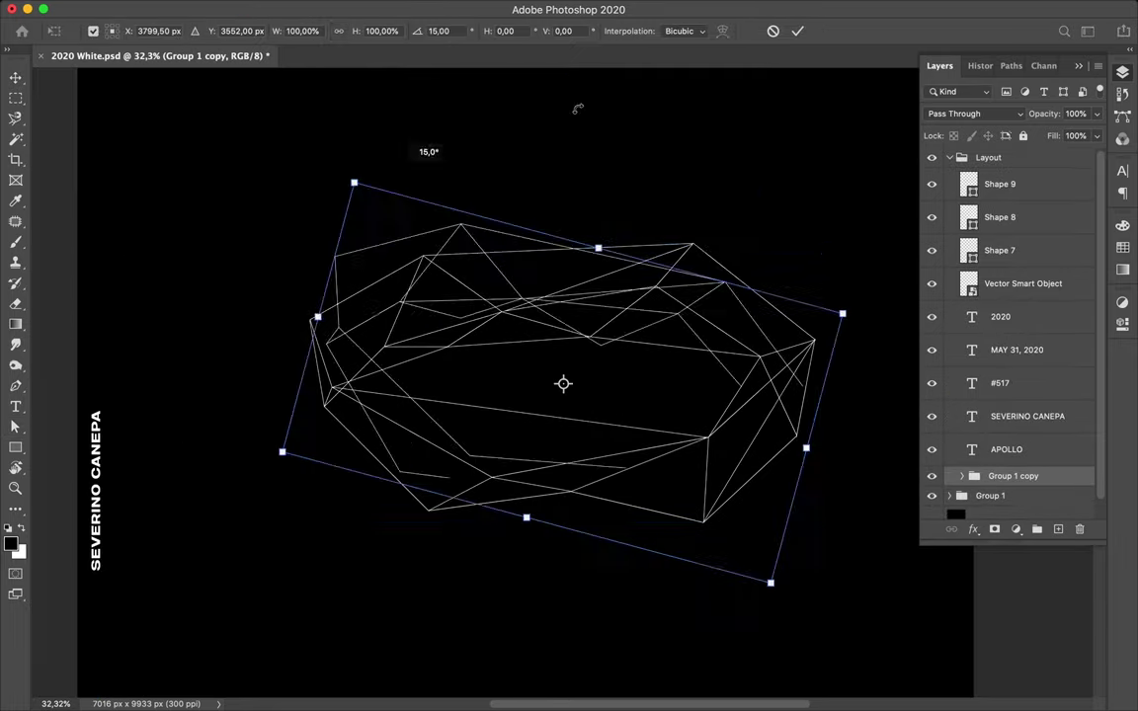
pyautogui.moveTo(348, 201); pyautogui.dragTo(712, 114)
pyautogui.scroll(-2, 589, 296)
pyautogui.moveTo(589, 247)
pyautogui.mouseDown()
pyautogui.moveTo(589, 504)
pyautogui.moveTo(464, 245)
pyautogui.mouseUp()
pyautogui.moveTo(439, 190); pyautogui.dragTo(439, 105)
pyautogui.press('Return')
# Make Group 1 copy 2, rotate it around and nudge it into place
pyautogui.press('super+j')
pyautogui.press('super+t')
pyautogui.moveTo(697, 104)
pyautogui.mouseDown()
pyautogui.moveTo(729, 223)
pyautogui.moveTo(571, 600)
pyautogui.mouseUp()
pyautogui.moveTo(516, 506); pyautogui.dragTo(533, 496)
pyautogui.press('Return')
pyautogui.press('super+0')
# Give Shapes 1–6 in Group 1 copy 2 an 8 px stroke
pyautogui.press('a')
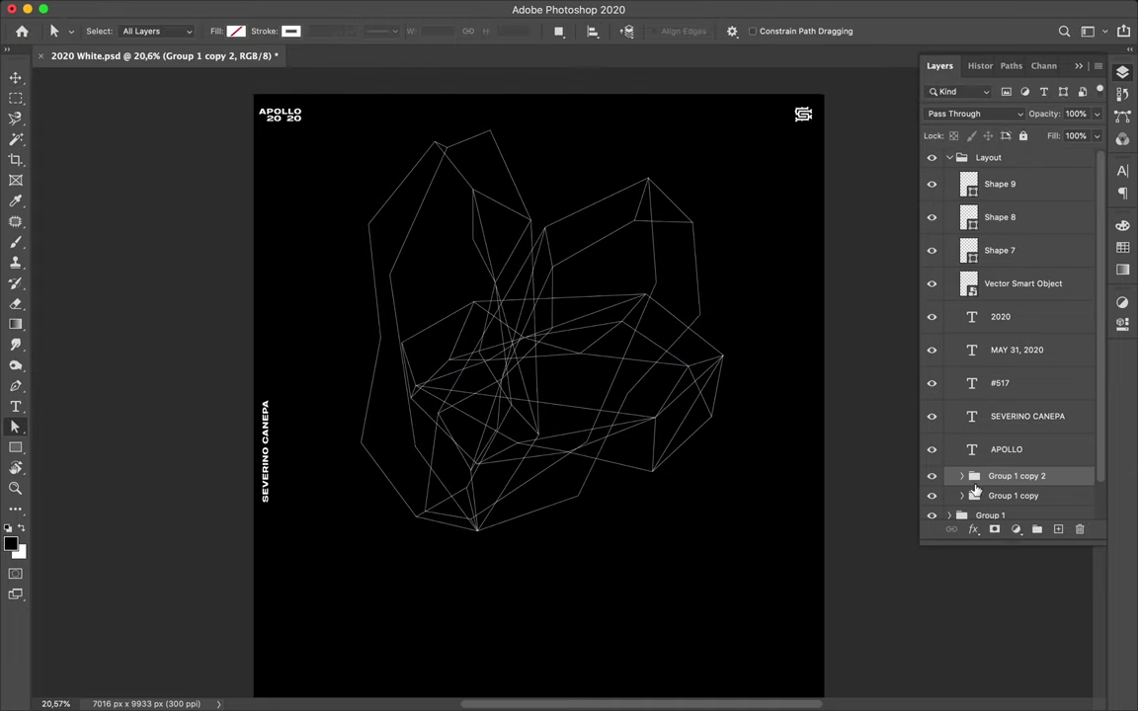
pyautogui.click(963, 475)
pyautogui.click(998, 263)
pyautogui.keyDown('shift'); pyautogui.click(996, 430); pyautogui.keyUp('shift')
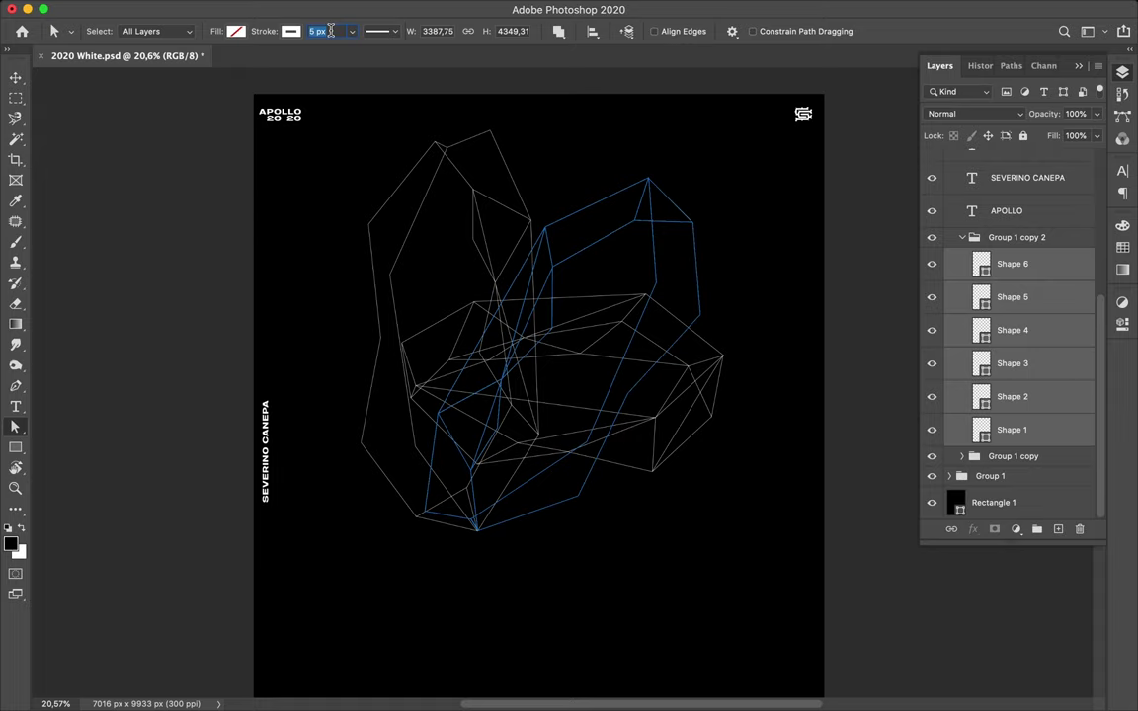
pyautogui.press('Return')
# Nudge Shape 2's anchors onto existing wireframe corners, then collapse the group
pyautogui.scroll(-2, 652, 138)
pyautogui.click(704, 237)
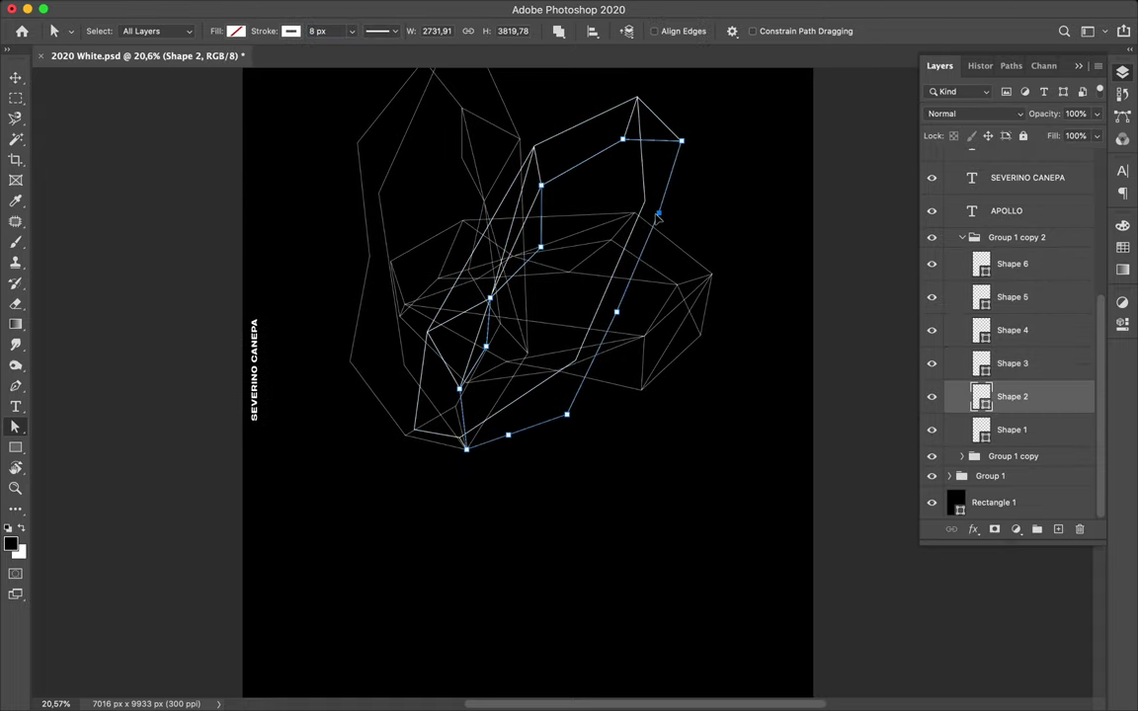
pyautogui.scroll(3, 432, 326)
pyautogui.scroll(-2, 477, 435)
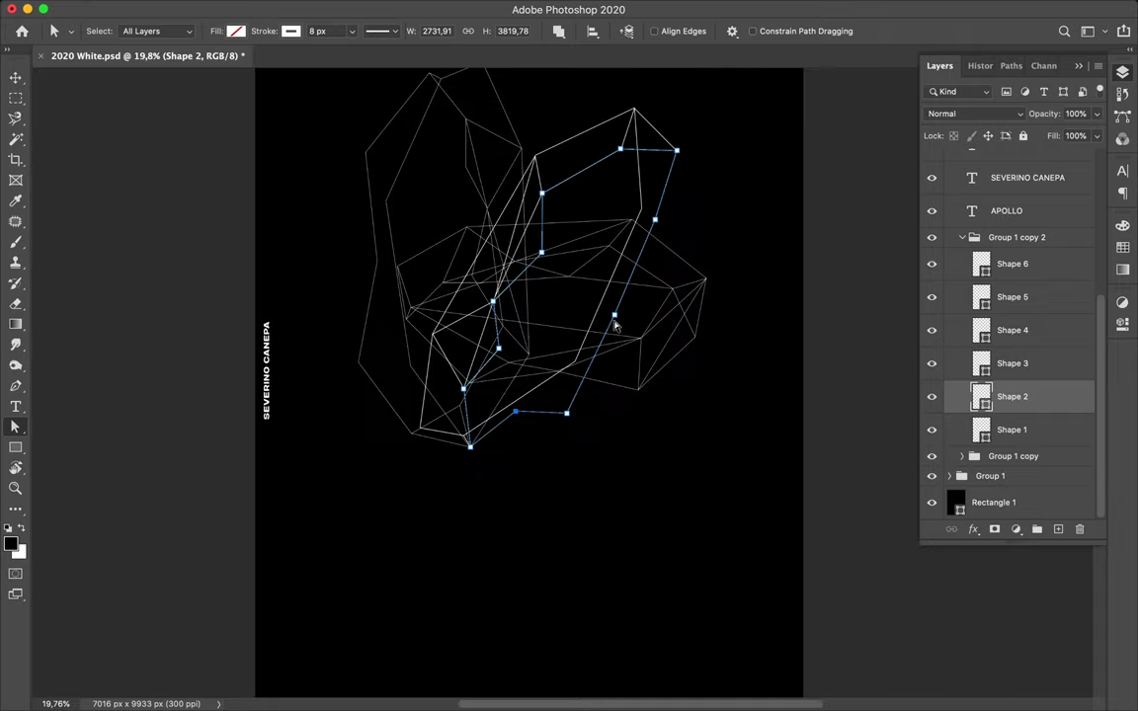
pyautogui.scroll(-3, 476, 436)
pyautogui.click(765, 257)
pyautogui.press('v')
pyautogui.click(963, 237)
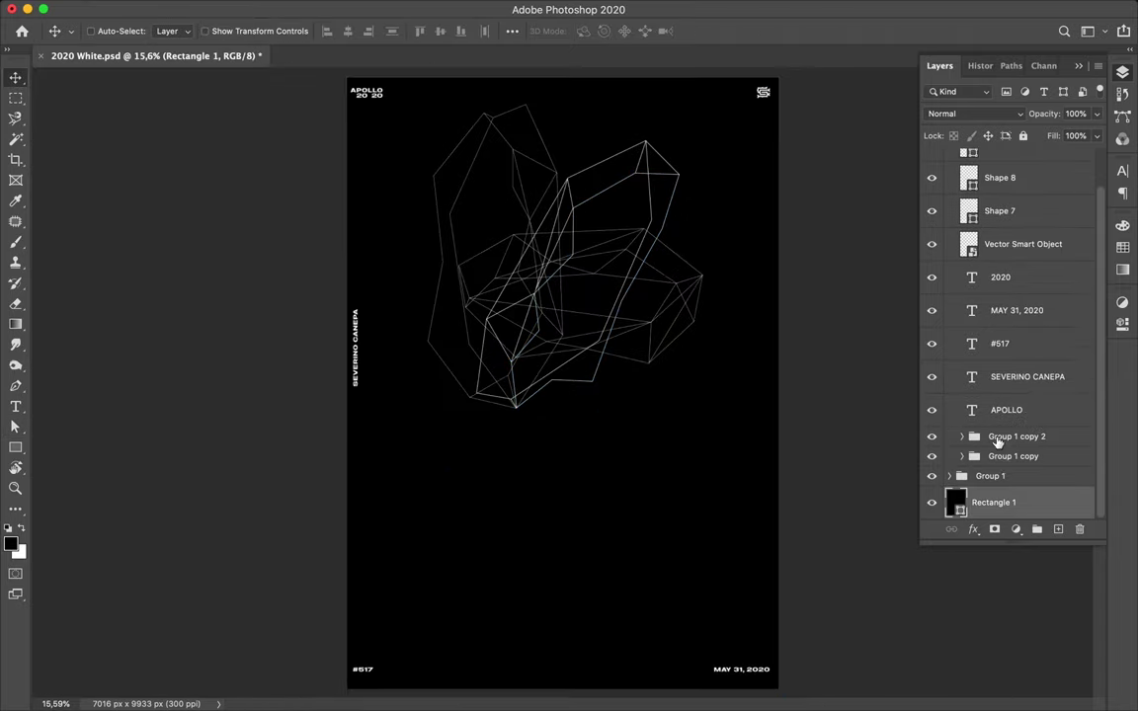
# Shift both wireframe copies slightly and add an enlarged APOLLO text layer
pyautogui.click(978, 437)
pyautogui.moveTo(627, 254); pyautogui.dragTo(637, 280)
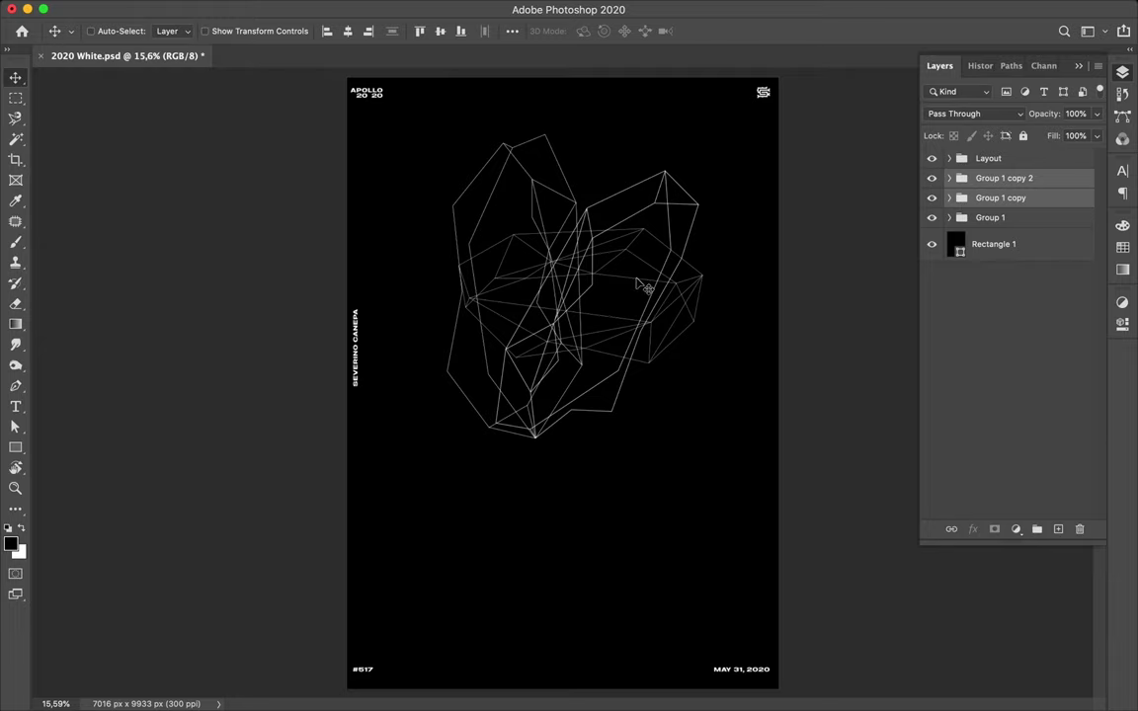
pyautogui.press('t')
pyautogui.click(408, 530)
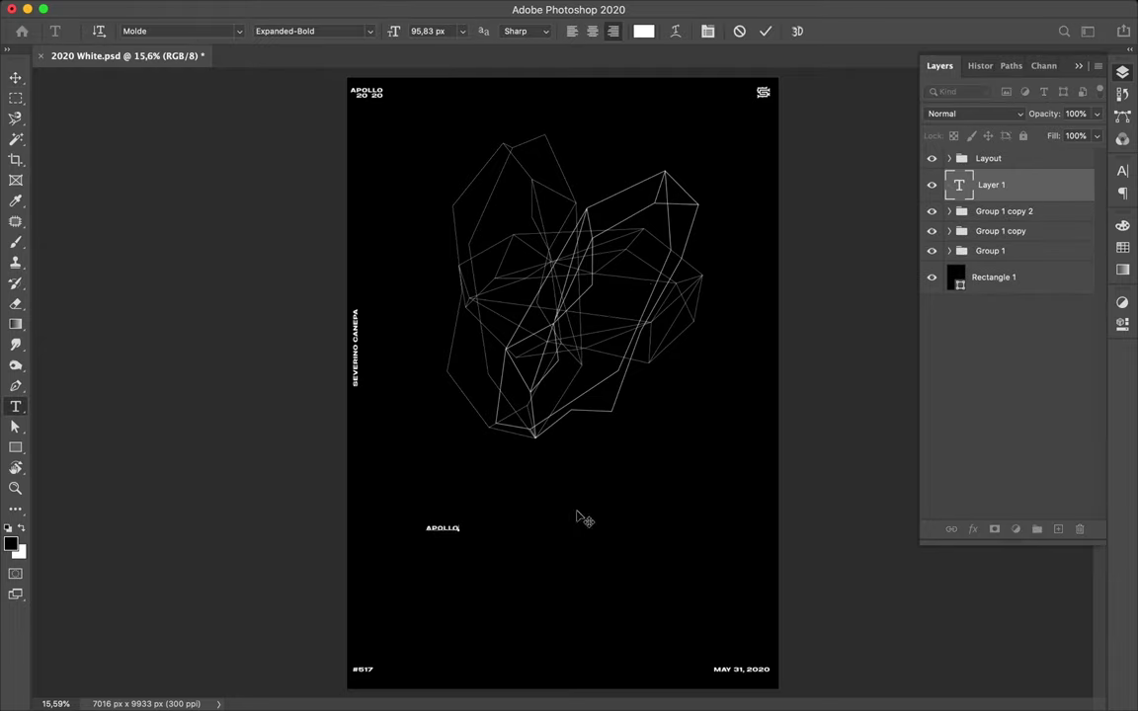
pyautogui.hotkey('ctrl', 't')
pyautogui.moveTo(462, 534); pyautogui.dragTo(699, 609)
pyautogui.press('Return')
# Set the APOLLO text's font to Blop77
pyautogui.click(1122, 170)
pyautogui.click(1024, 194)
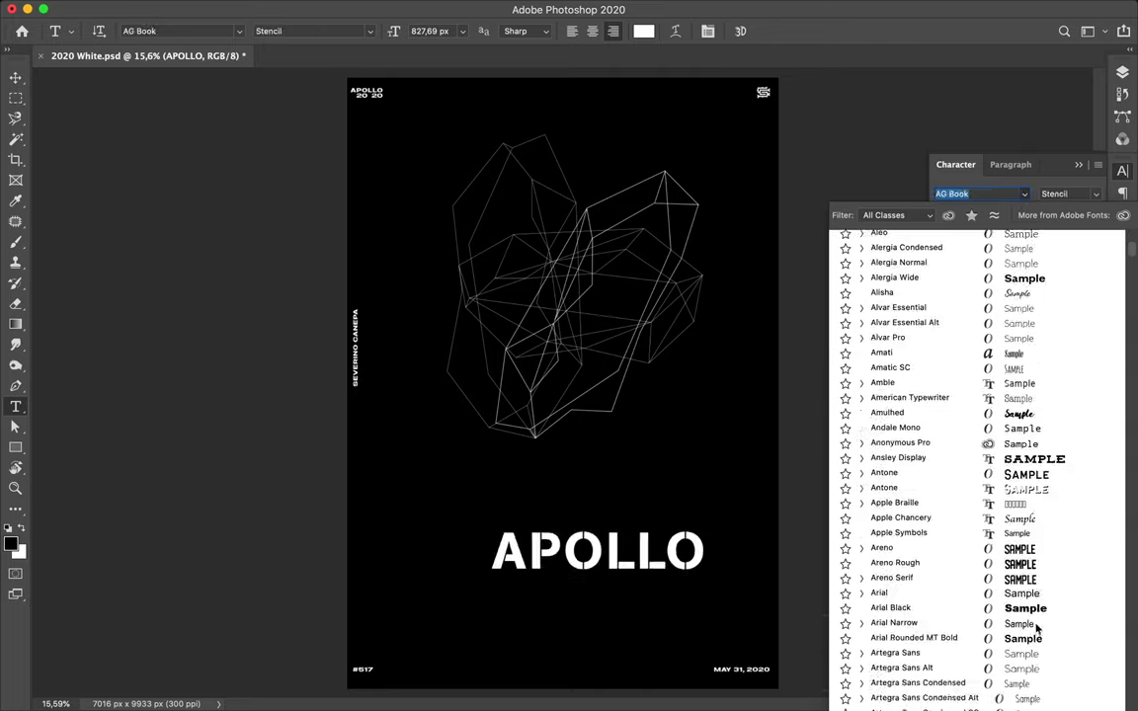
pyautogui.scroll(-10, 1037, 629)
pyautogui.scroll(-5, 1018, 534)
pyautogui.scroll(-3, 1000, 443)
pyautogui.click(1000, 438)
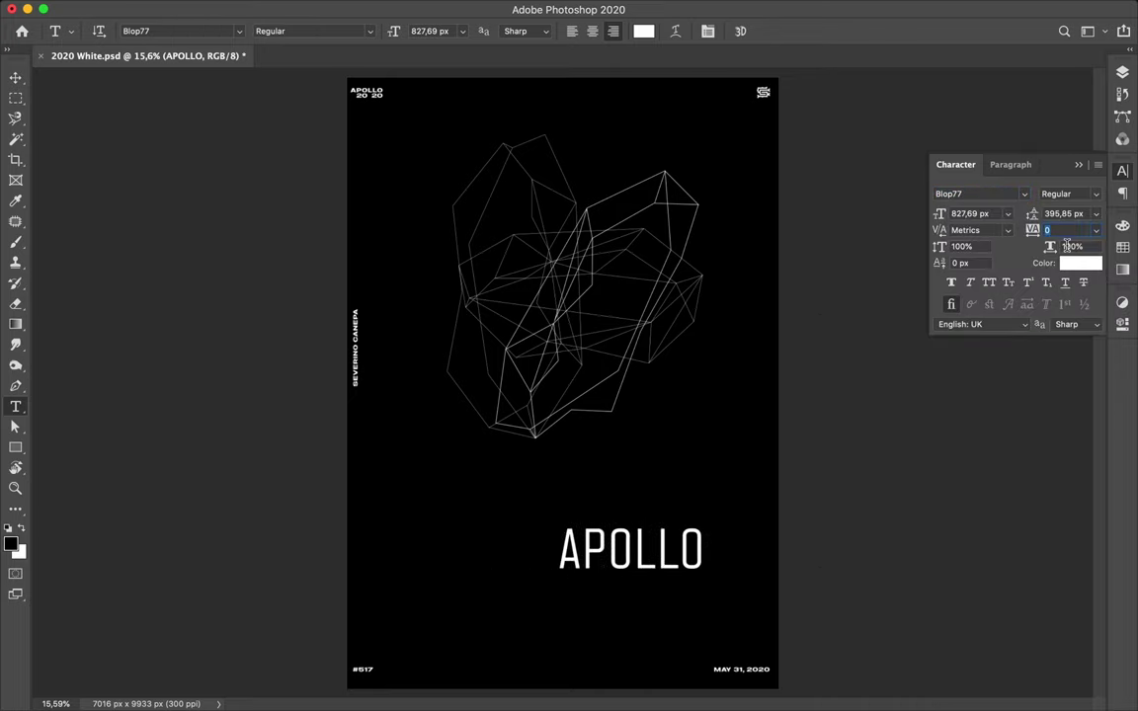
# Centre APOLLO horizontally below the wireframe and prepare an unfilled rectangle
pyautogui.press('v')
pyautogui.moveTo(557, 443); pyautogui.dragTo(489, 439)
pyautogui.click(512, 31)
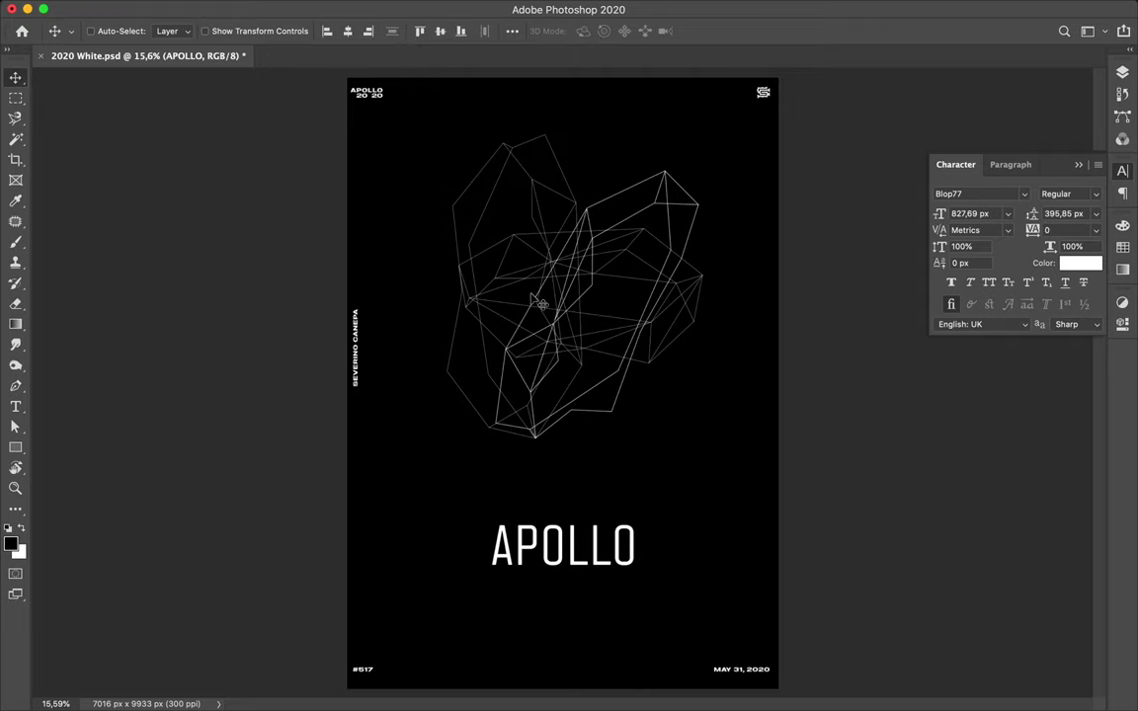
pyautogui.press('u')
pyautogui.click(175, 30)
# Draw a no-fill rectangle with a white stroke framing the wireframe artwork
pyautogui.click(230, 31)
pyautogui.moveTo(366, 110); pyautogui.dragTo(762, 508)
pyautogui.press('a')
pyautogui.press('v')
pyautogui.press('a')
pyautogui.click(771, 247)
pyautogui.press('v')
pyautogui.click(600, 549)
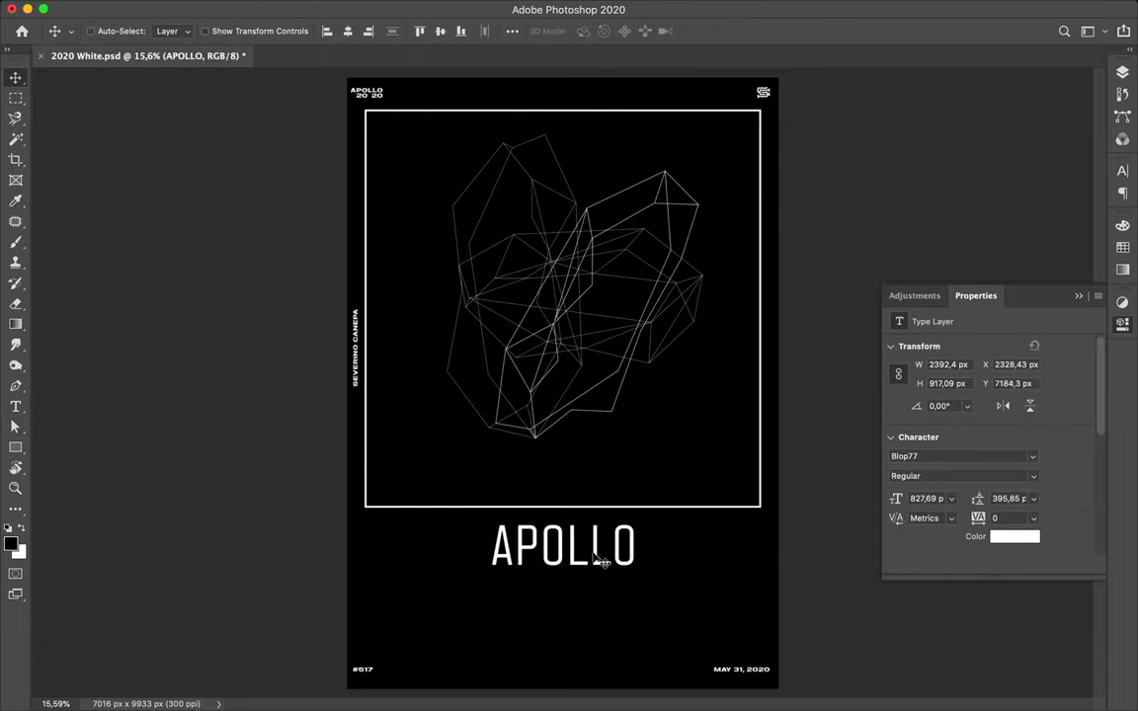
pyautogui.scroll(2, 459, 289)
pyautogui.scroll(3, 451, 275)
pyautogui.press('m')
pyautogui.scroll(4, 424, 168)
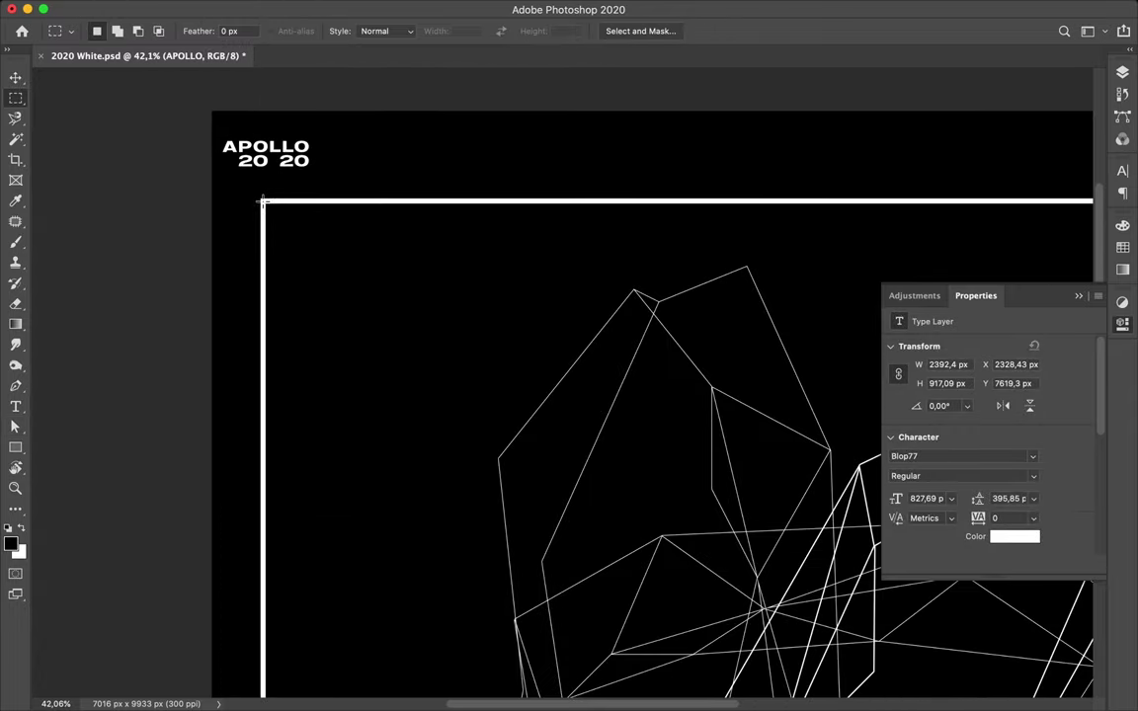
# Add a short white bar at the frame's top-left corner
pyautogui.press('u')
pyautogui.moveTo(386, 222); pyautogui.dragTo(386, 223)
pyautogui.press('v')
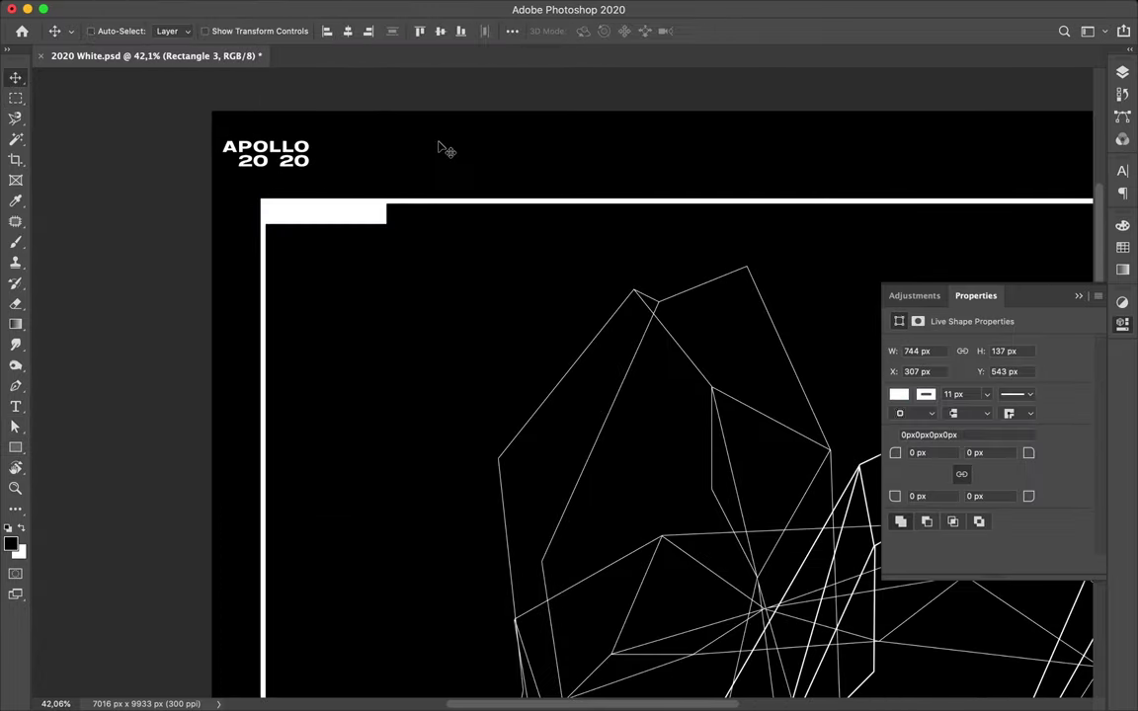
pyautogui.scroll(-3, 436, 147)
pyautogui.scroll(-3, 503, 152)
pyautogui.press('u')
pyautogui.scroll(2, 751, 247)
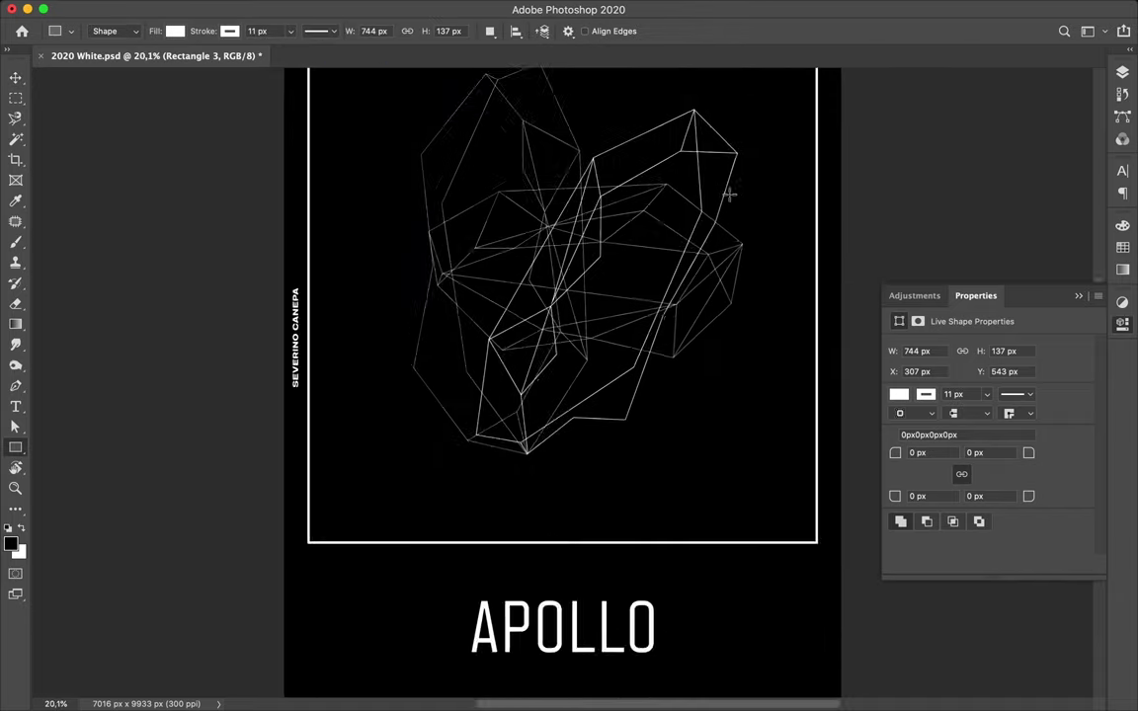
pyautogui.scroll(1, 732, 198)
# Draw a tall thin white strip along the frame's right edge and resize it
pyautogui.moveTo(719, 186); pyautogui.dragTo(714, 674)
pyautogui.press('v')
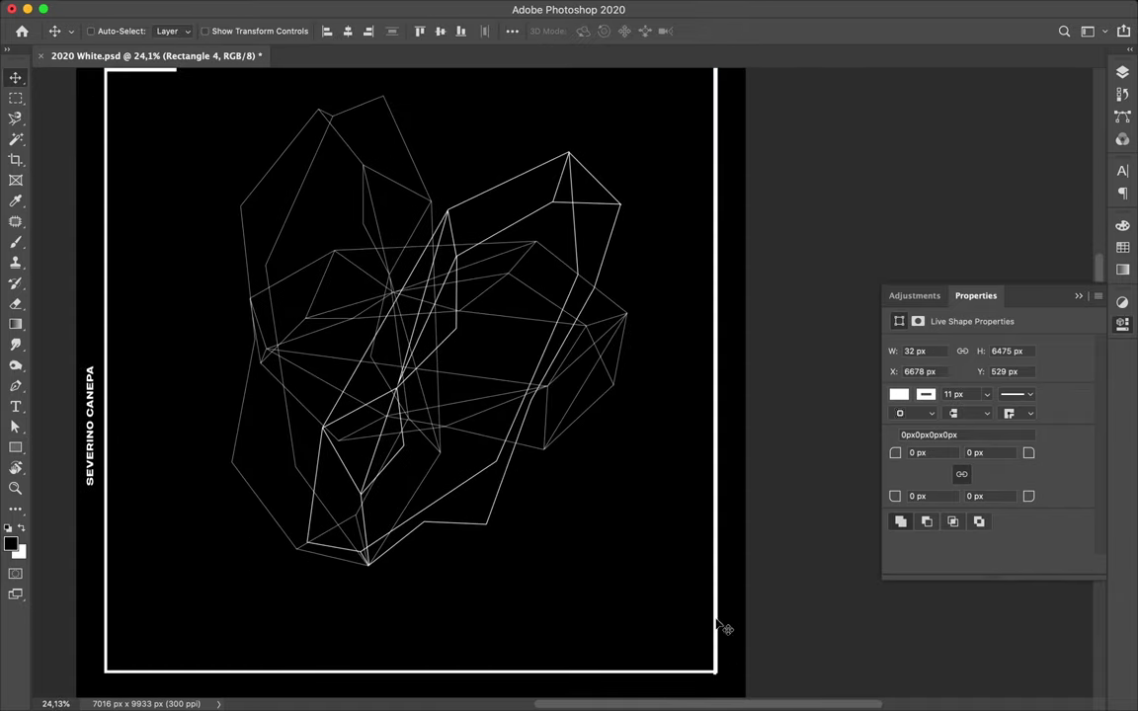
pyautogui.press('a')
pyautogui.click(235, 31)
pyautogui.press('Escape')
pyautogui.press('v')
pyautogui.scroll(2, 729, 427)
pyautogui.hotkey('ctrl', 't')
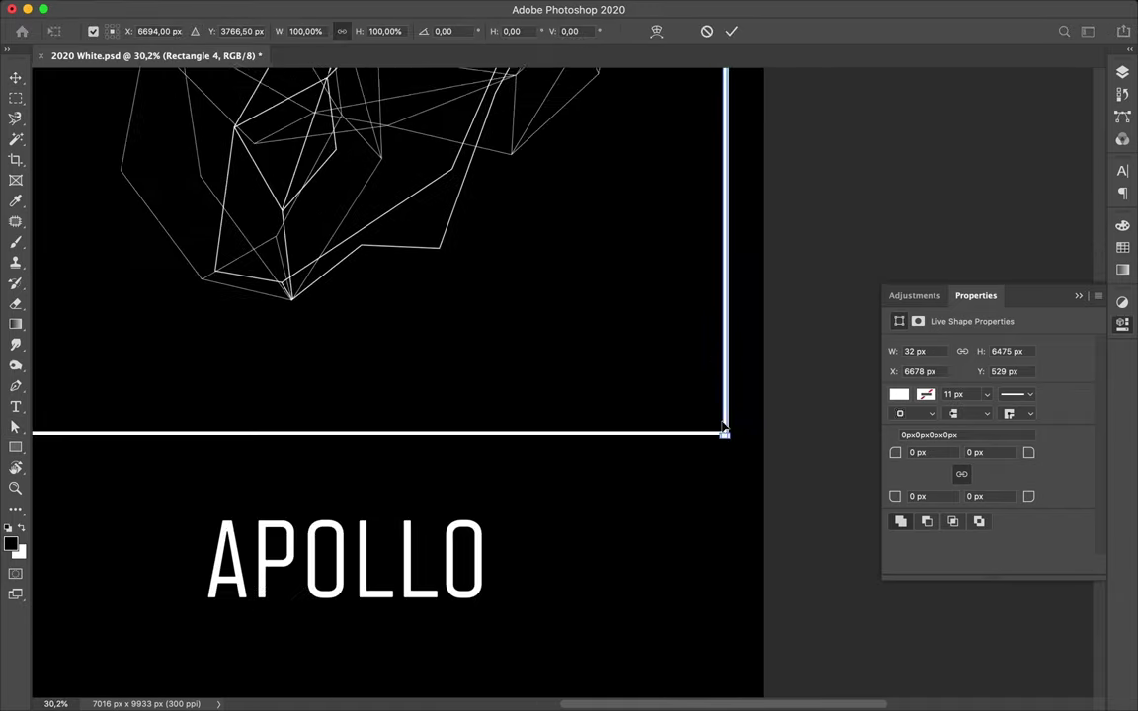
pyautogui.scroll(-1, 724, 425)
pyautogui.press('Return')
# Adjust the white frame's size with Free Transform
pyautogui.scroll(2, 739, 435)
pyautogui.scroll(3, 682, 420)
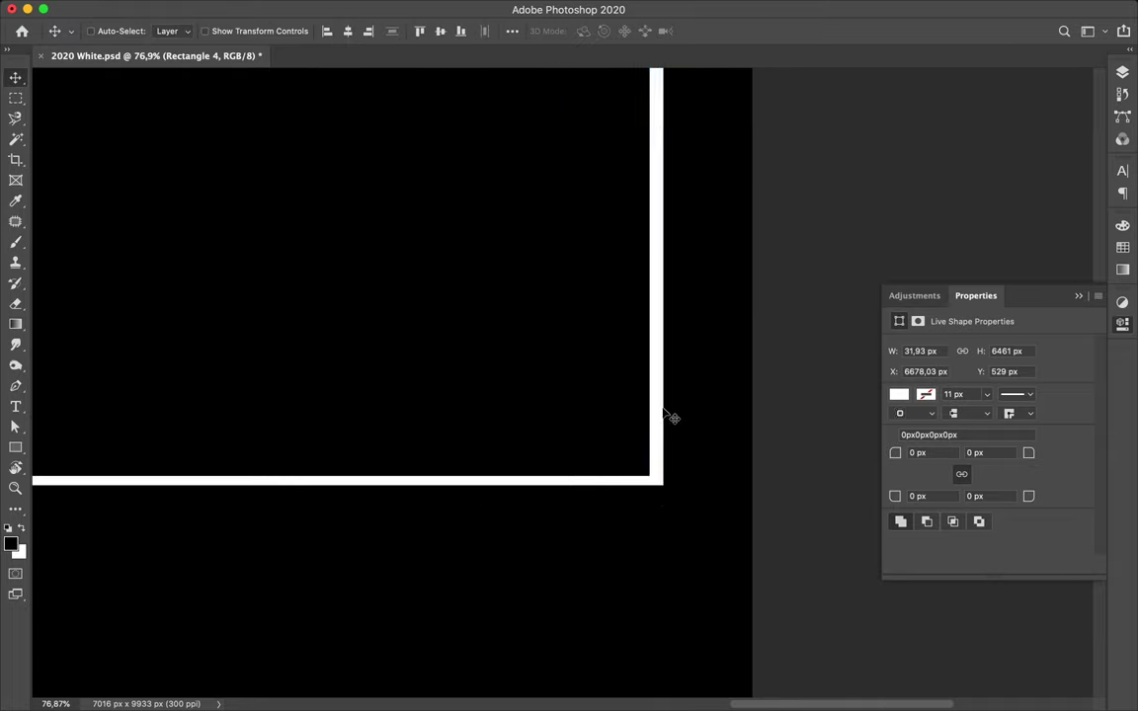
pyautogui.scroll(-6, 733, 298)
pyautogui.scroll(2, 792, 245)
pyautogui.scroll(2, 776, 249)
pyautogui.hotkey('ctrl', 't')
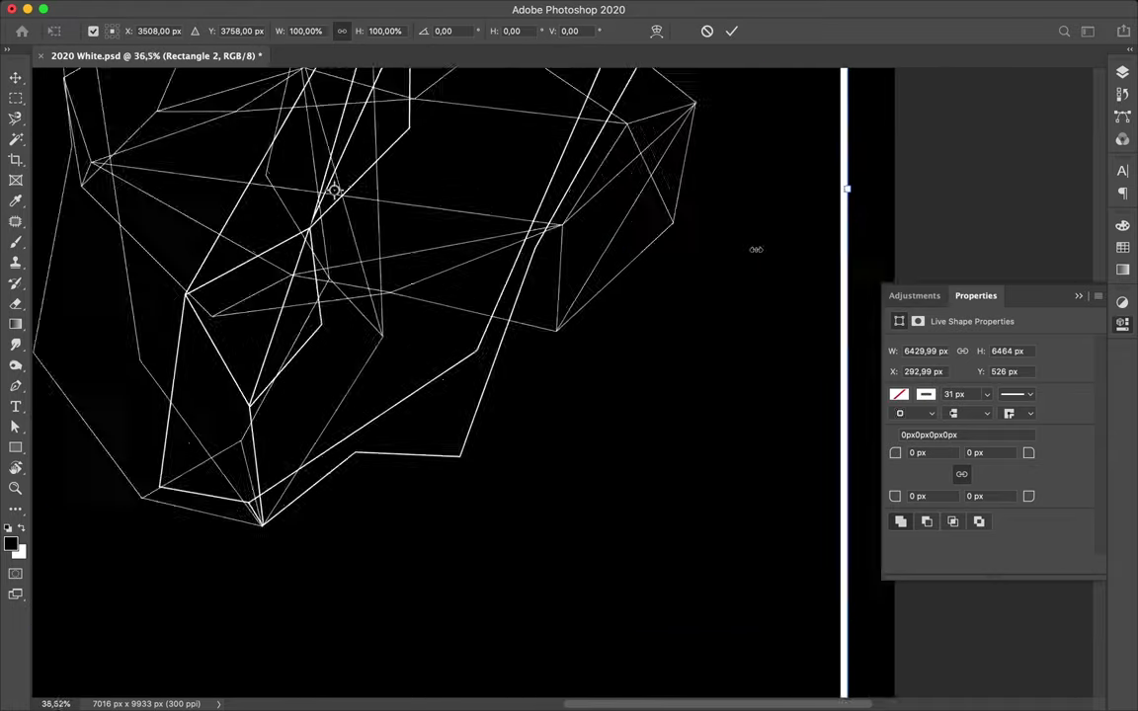
pyautogui.scroll(3, 751, 252)
pyautogui.press('Return')
# Shorten the right-edge strip to the frame's height and nudge APOLLO slightly upward
pyautogui.keyDown('ctrl'); pyautogui.click(635, 250); pyautogui.keyUp('ctrl')
pyautogui.hotkey('ctrl', 't')
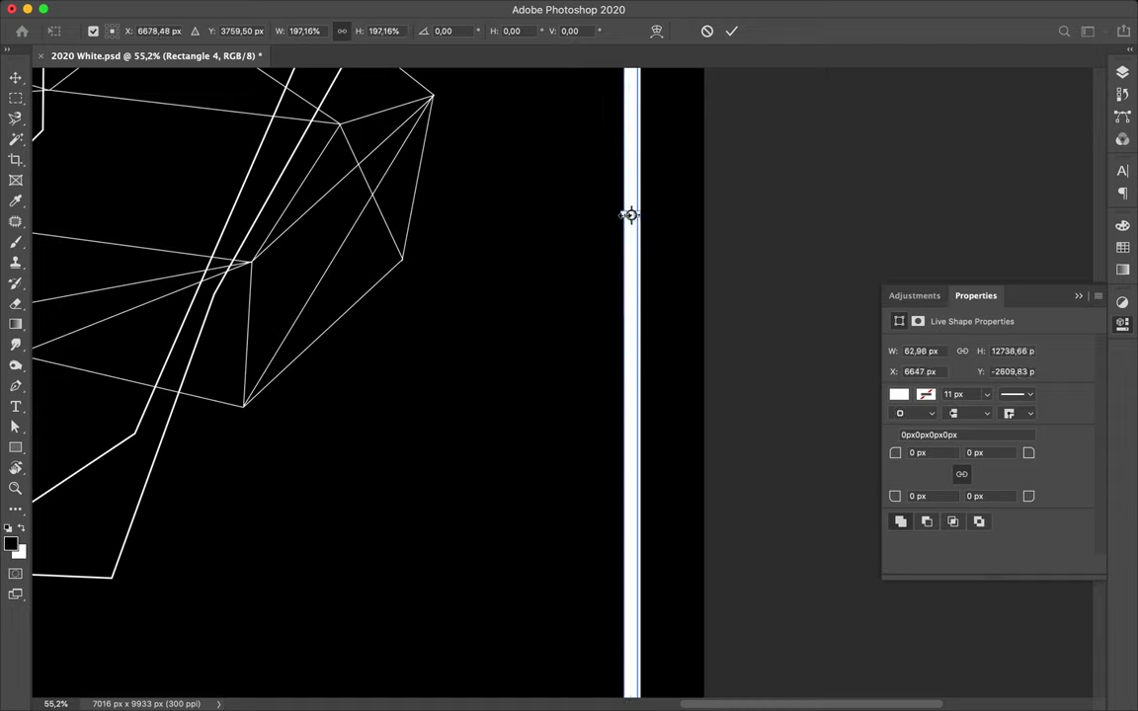
pyautogui.scroll(-2, 633, 217)
pyautogui.scroll(-4, 633, 222)
pyautogui.hotkey('ctrl', 't')
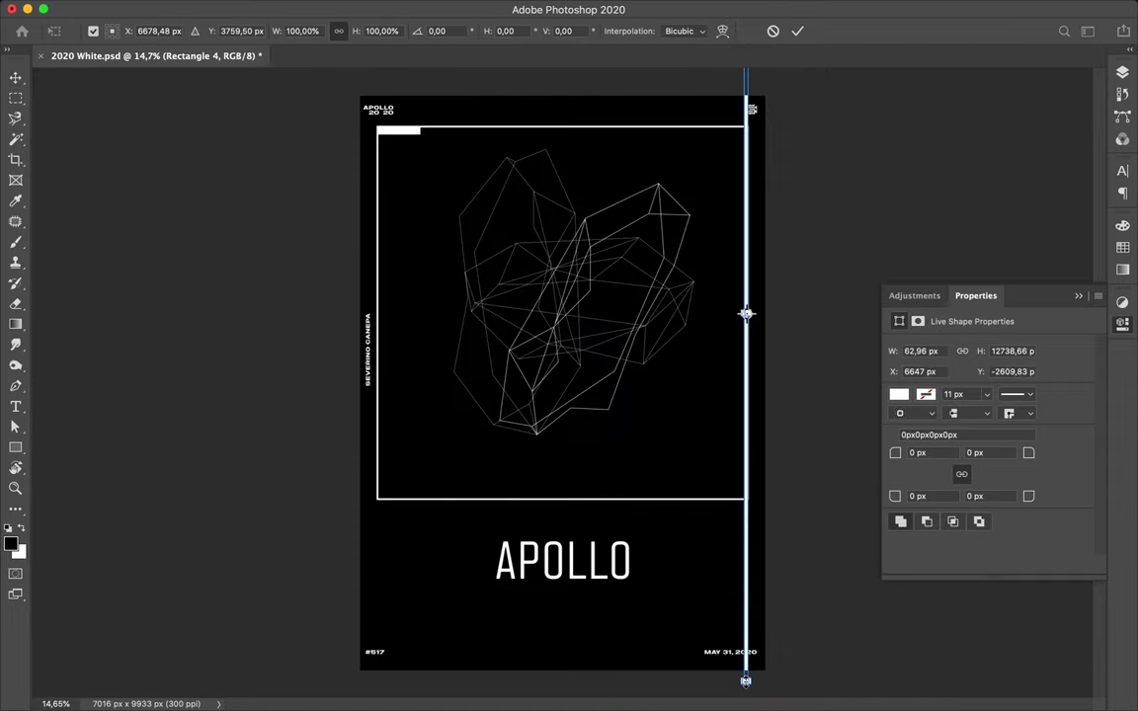
pyautogui.scroll(-2, 746, 87)
pyautogui.moveTo(699, 65); pyautogui.dragTo(698, 191)
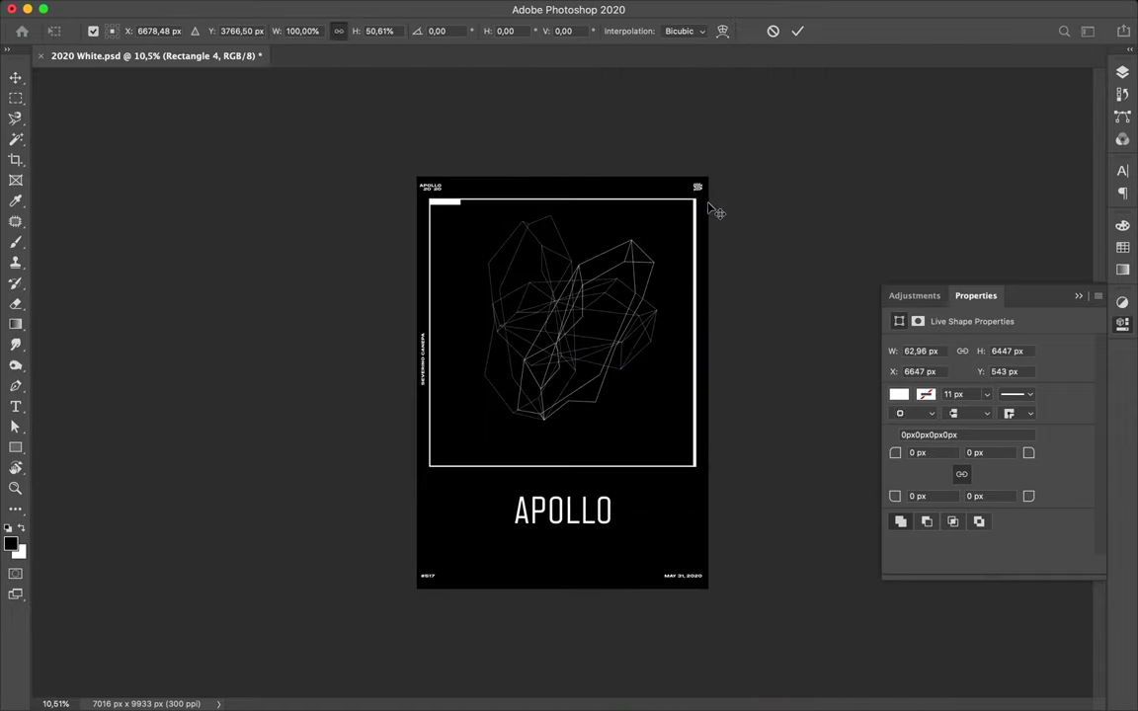
pyautogui.press('Return')
pyautogui.scroll(2, 599, 319)
pyautogui.scroll(-3, 415, 464)
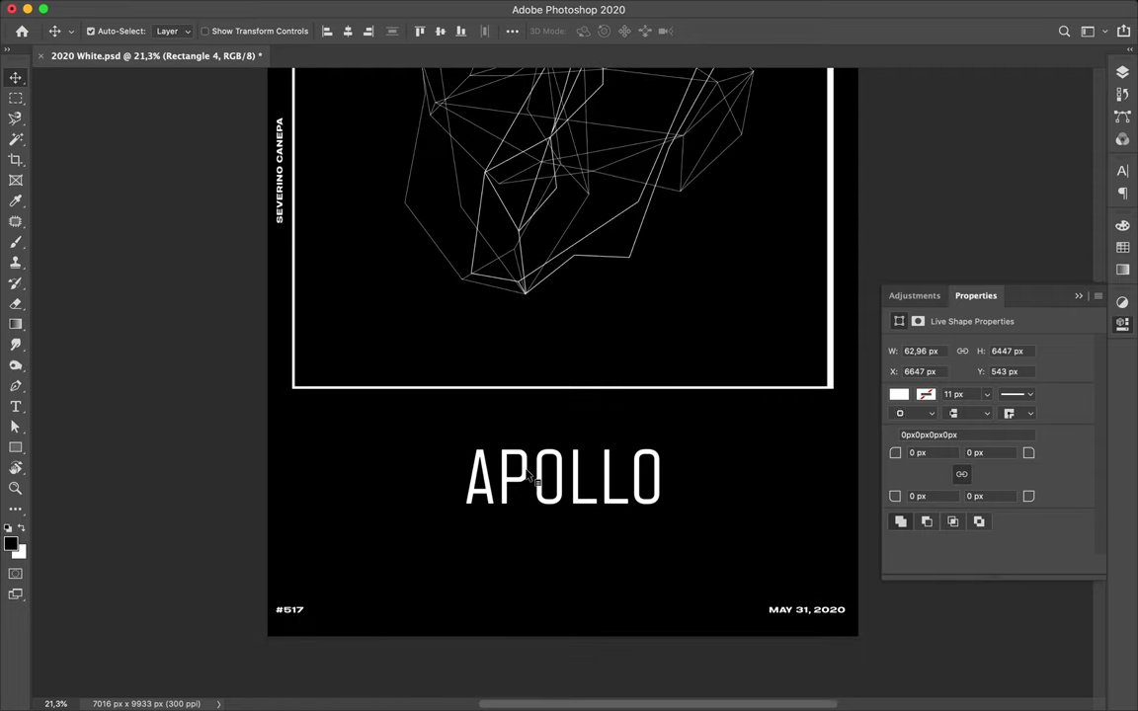
pyautogui.moveTo(533, 478); pyautogui.dragTo(534, 459)
pyautogui.click(337, 394)
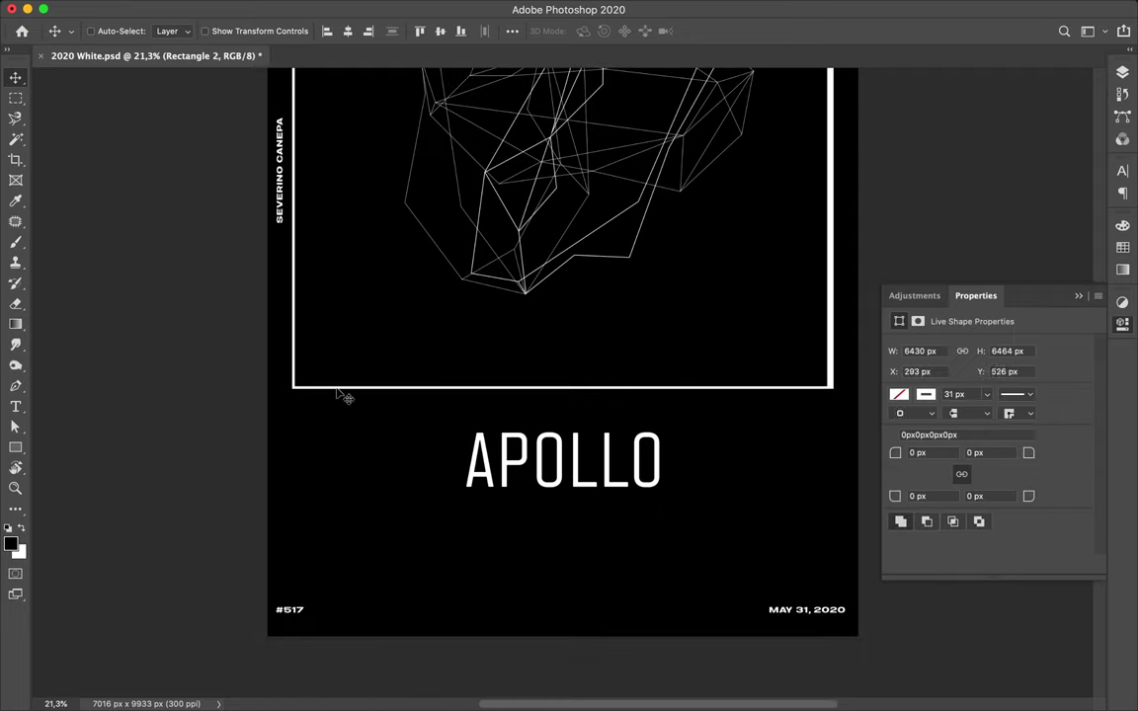
# Duplicate the white frame and resize the copy to box the APOLLO title
pyautogui.hotkey('ctrl', 'j')
pyautogui.hotkey('ctrl', 't')
pyautogui.scroll(-1, 337, 563)
pyautogui.moveTo(561, 211); pyautogui.dragTo(561, 509)
pyautogui.moveTo(563, 617); pyautogui.dragTo(563, 578)
pyautogui.press('Return')
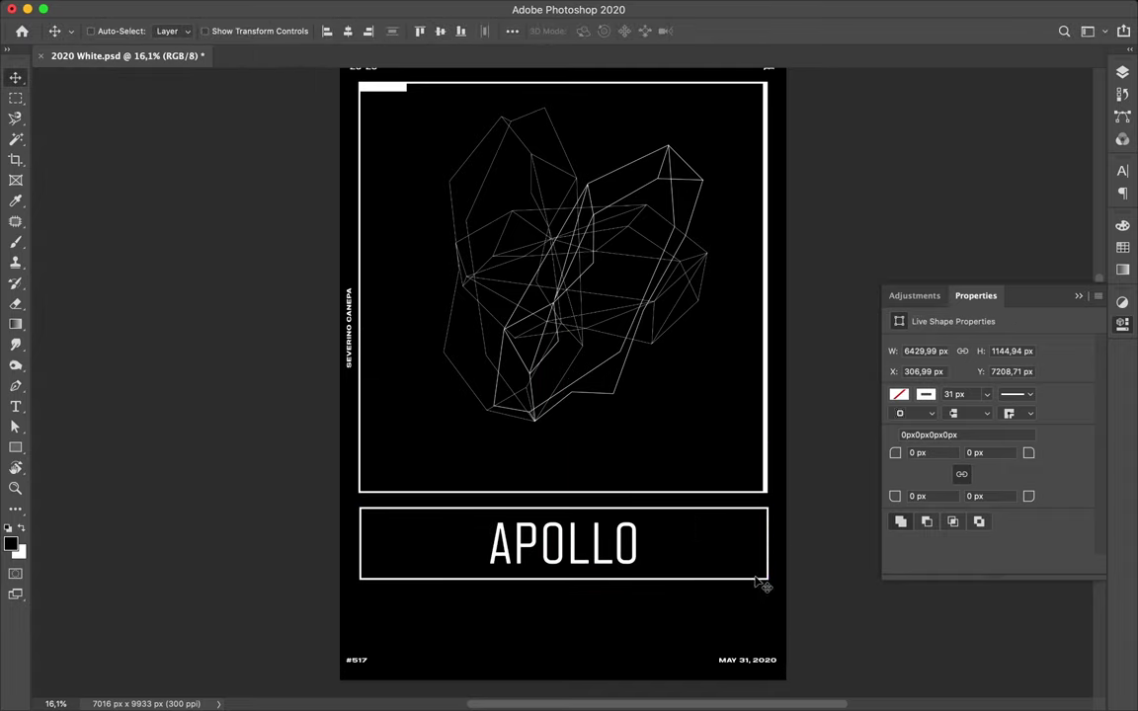
pyautogui.moveTo(775, 571)
pyautogui.mouseDown()
pyautogui.moveTo(779, 541)
pyautogui.moveTo(781, 620)
pyautogui.mouseUp()
pyautogui.hotkey('ctrl', 'z')
# Discard a trial thin-strip copy and duplicate the three wireframe groups
pyautogui.hotkey('ctrl', 't')
pyautogui.moveTo(564, 663); pyautogui.dragTo(565, 601)
pyautogui.press('Return')
pyautogui.hotkey('ctrl', 'z')
pyautogui.hotkey('ctrl', 'z')
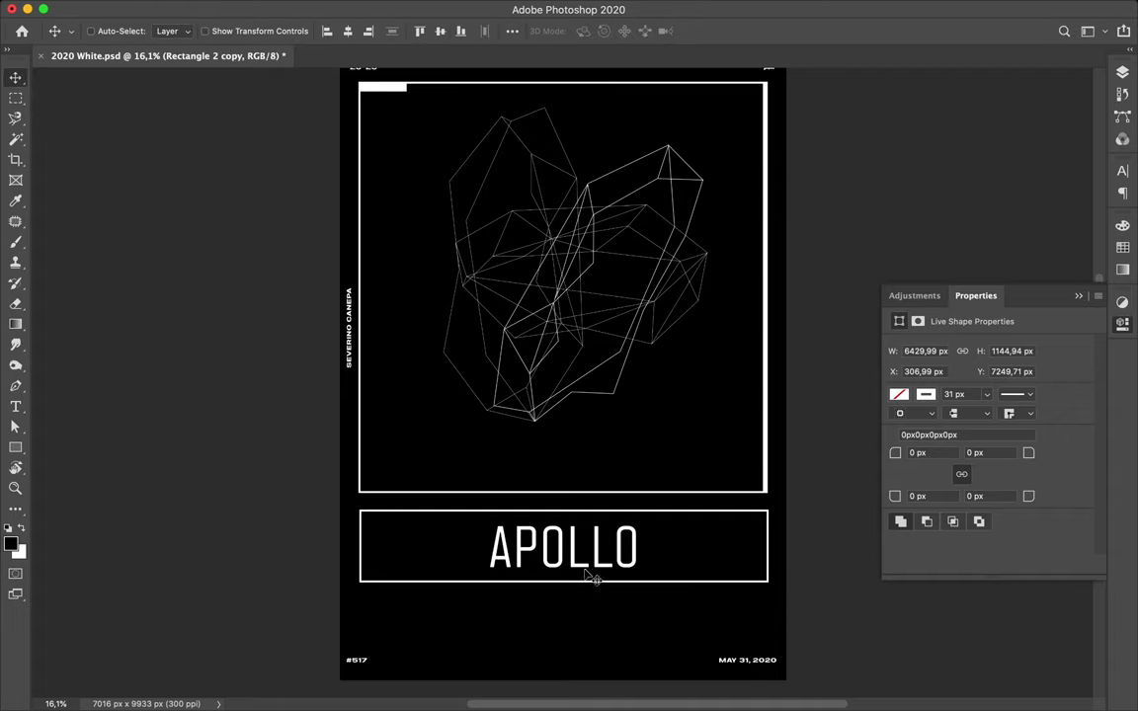
pyautogui.scroll(3, 583, 585)
pyautogui.press('F7')
pyautogui.hotkey('ctrl', 'j')
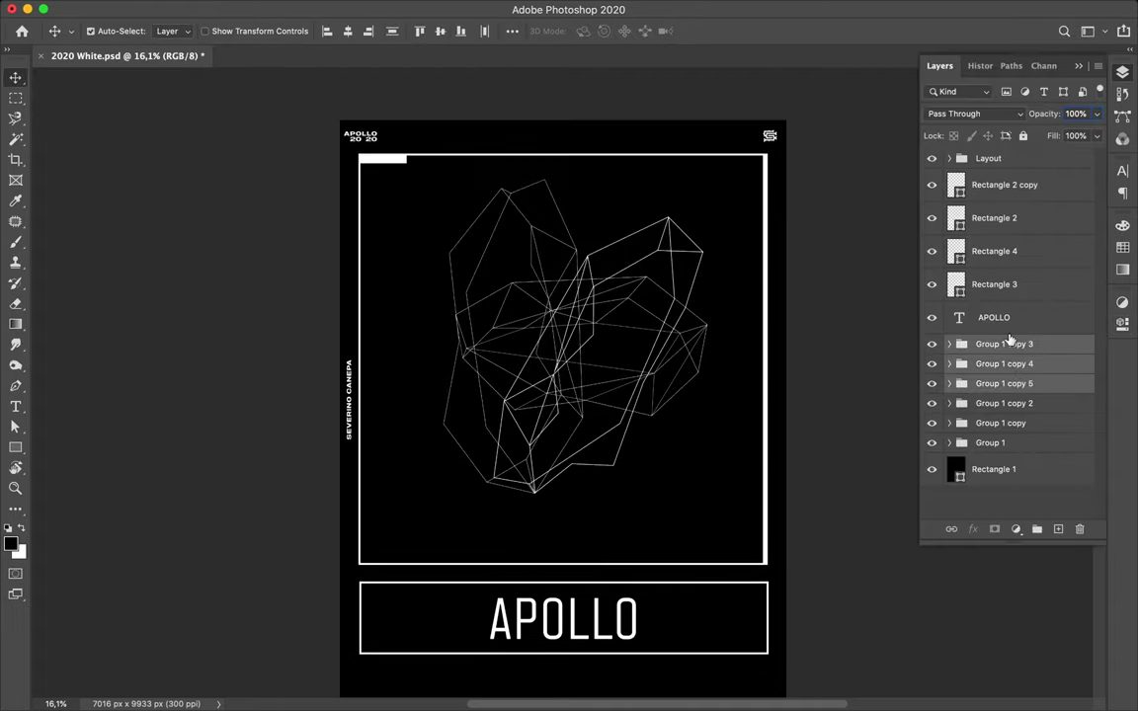
# Merge the wireframe group copies and warp them into swirls with Liquify
pyautogui.hotkey('ctrl', 'e')
pyautogui.hotkey('ctrl', 'shift', 'x')
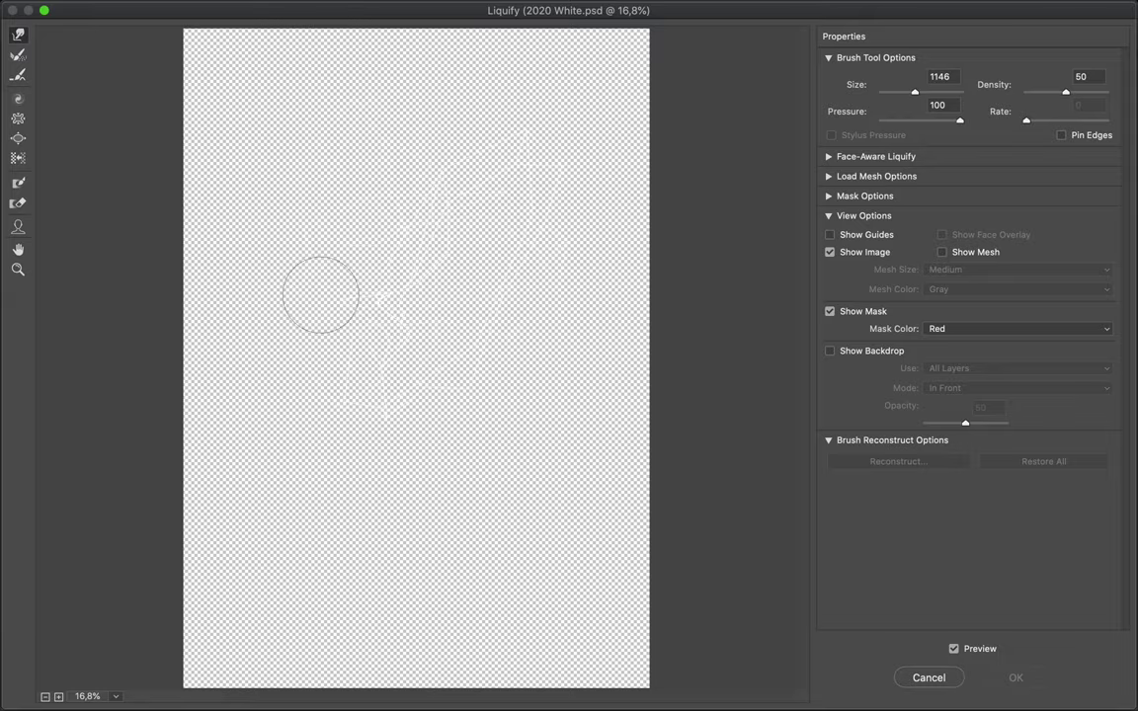
pyautogui.moveTo(320, 295); pyautogui.dragTo(625, 281)
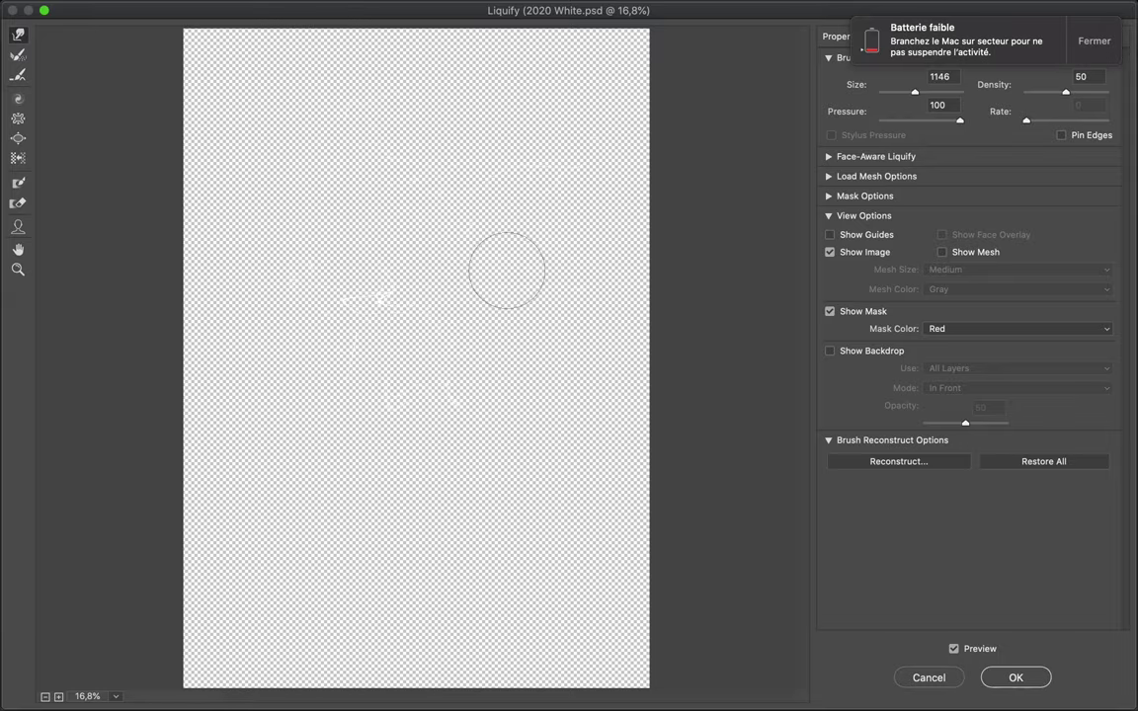
pyautogui.click(1014, 676)
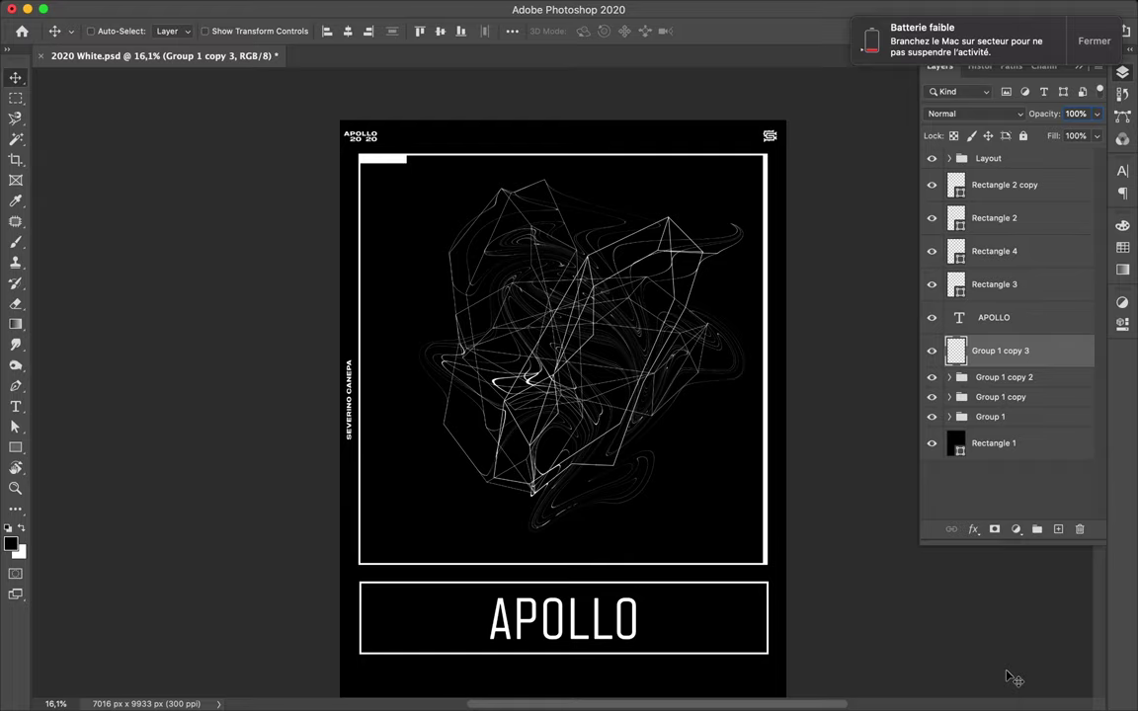
# Move and rotate the swirl layer onto the poster's lower-left edge
pyautogui.moveTo(712, 272)
pyautogui.mouseDown()
pyautogui.moveTo(405, 341)
pyautogui.moveTo(309, 191)
pyautogui.mouseUp()
pyautogui.hotkey('ctrl', 't')
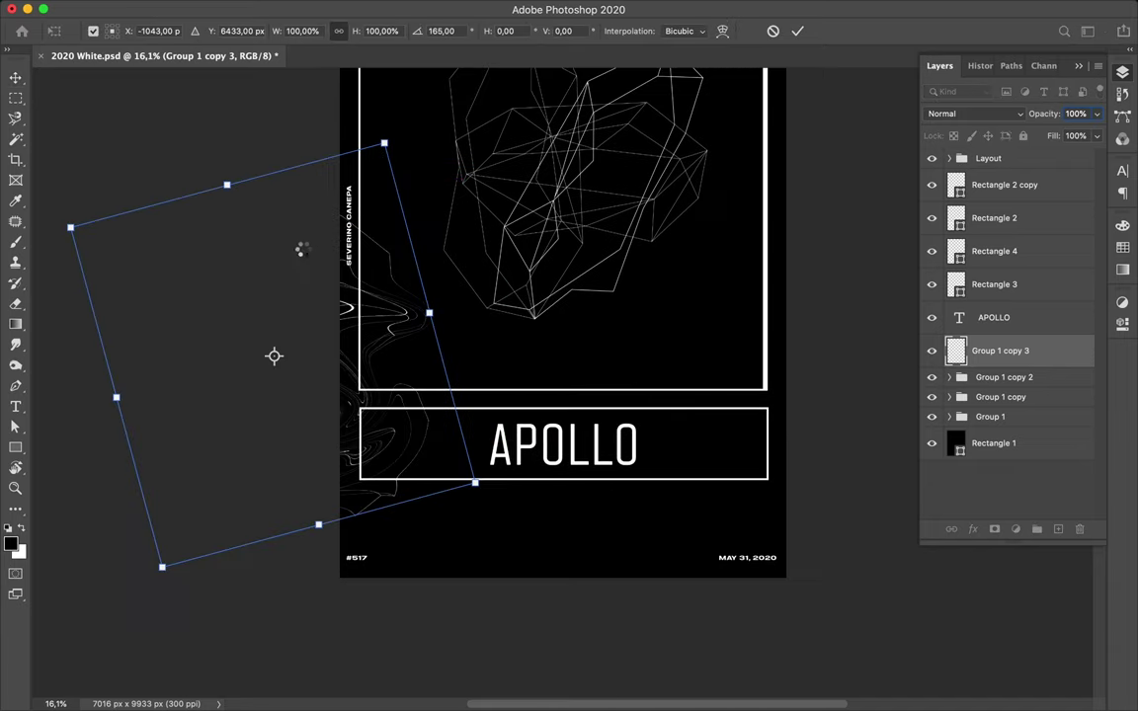
pyautogui.press('Return')
pyautogui.moveTo(301, 250); pyautogui.dragTo(326, 272)
pyautogui.scroll(3, 638, 312)
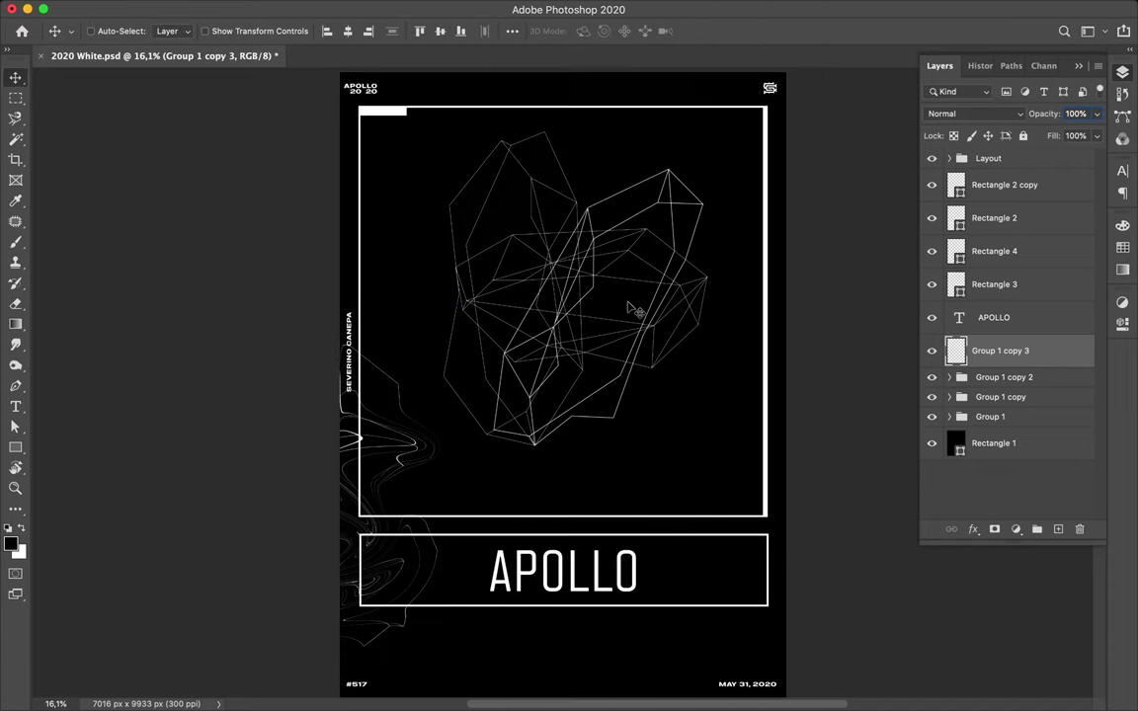
# Draw an ellipse filled with a gradient that fades one stop's opacity
pyautogui.scroll(-2, 637, 312)
pyautogui.press('u')
pyautogui.rightClick(14, 447)
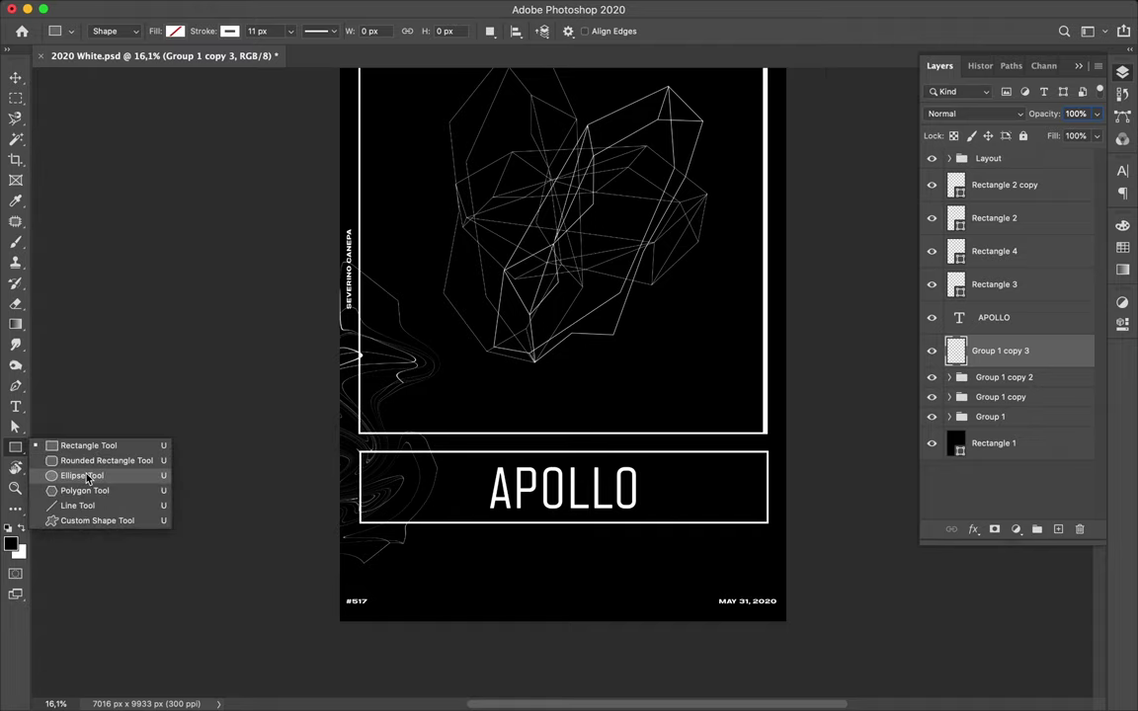
pyautogui.click(87, 478)
pyautogui.scroll(-10, 642, 564)
pyautogui.moveTo(441, 105); pyautogui.dragTo(724, 395)
pyautogui.click(176, 31)
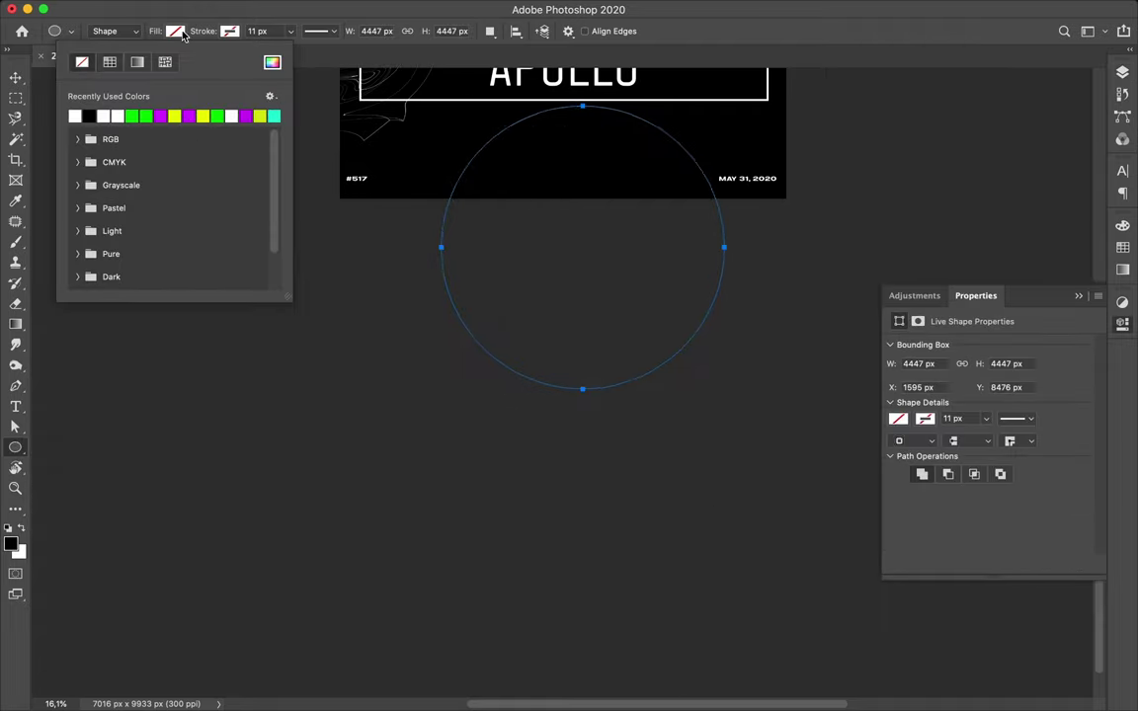
pyautogui.click(109, 62)
pyautogui.doubleClick(73, 243)
pyautogui.click(1044, 431)
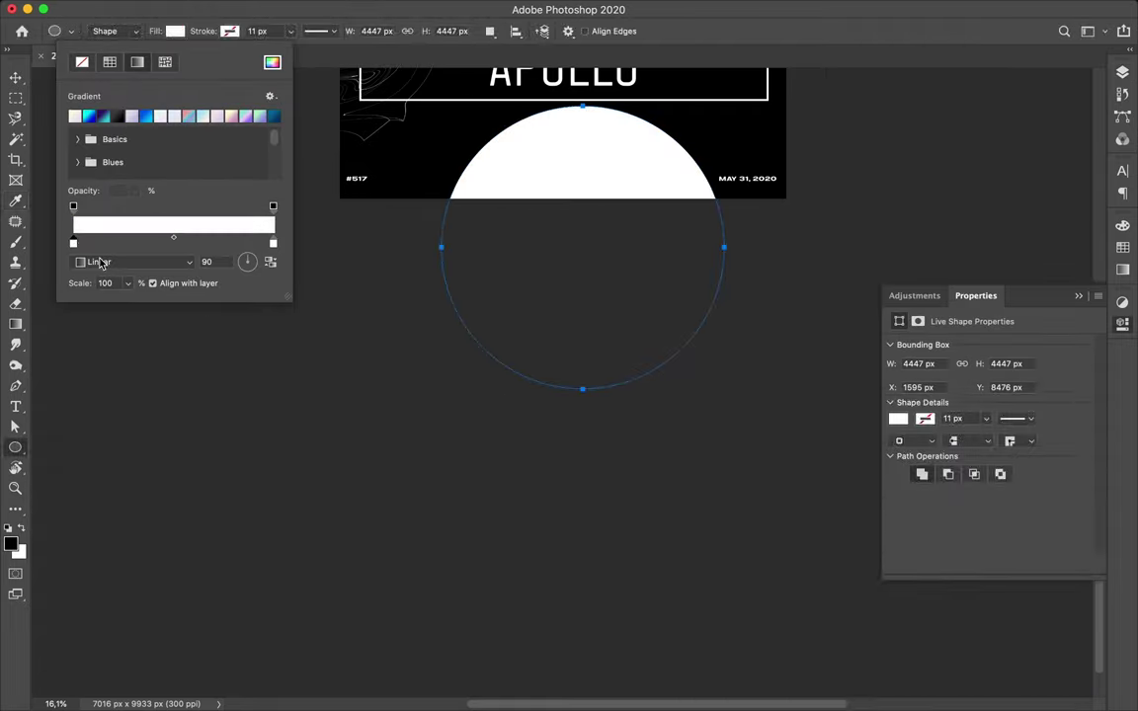
pyautogui.moveTo(137, 193); pyautogui.dragTo(60, 203)
# Move the circle over the title and enlarge it across the lower poster
pyautogui.press('Return')
pyautogui.press('v')
pyautogui.scroll(-2, 559, 133)
pyautogui.moveTo(623, 583); pyautogui.dragTo(619, 445)
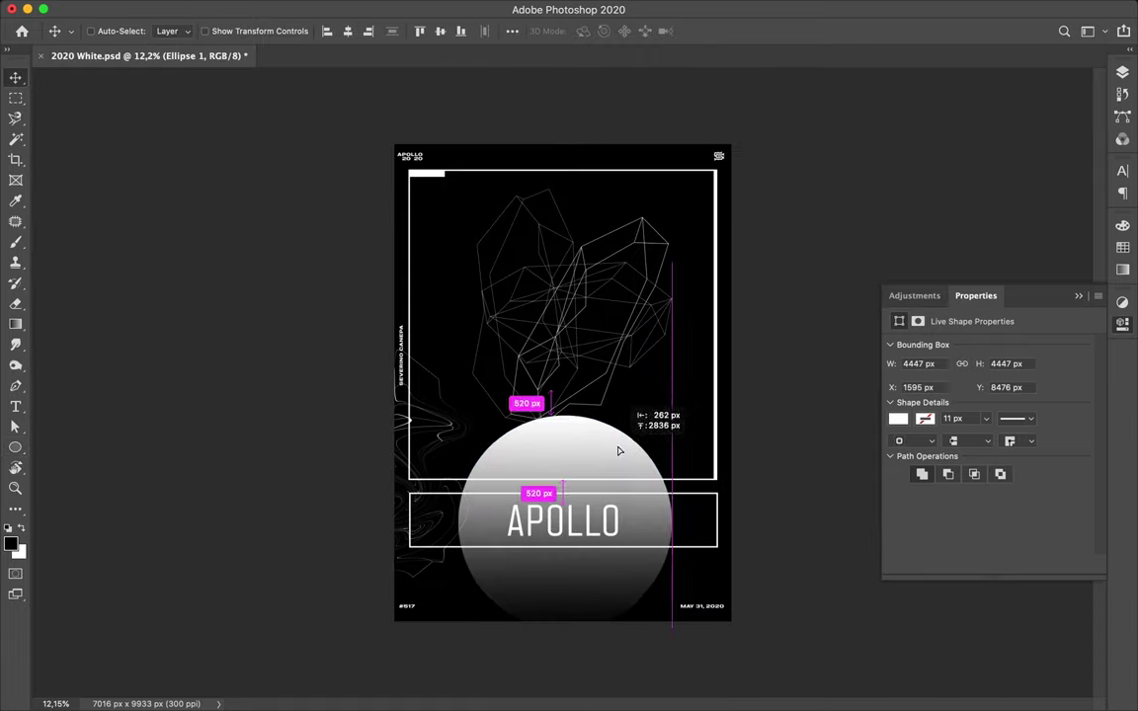
pyautogui.hotkey('ctrl', 't')
pyautogui.moveTo(670, 526); pyautogui.dragTo(751, 525)
pyautogui.press('Return')
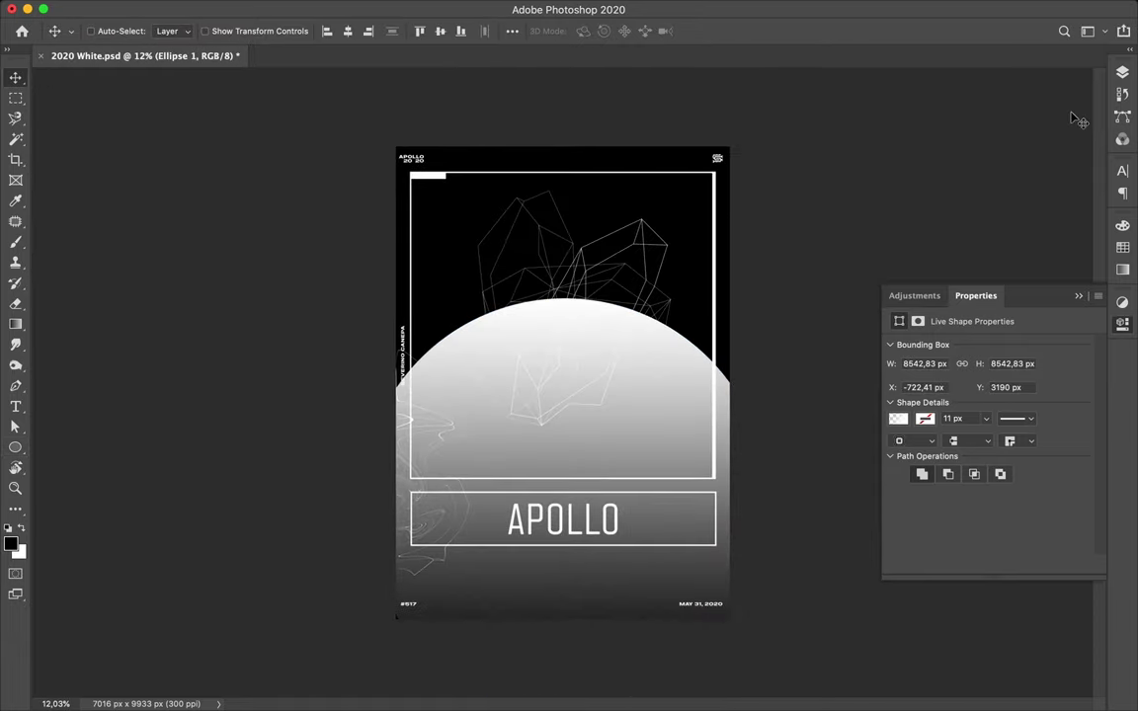
# Review the semicircle's blending modes in the Layers panel, keeping Normal
pyautogui.click(1123, 73)
pyautogui.click(973, 114)
pyautogui.press('Escape')
pyautogui.click(974, 114)
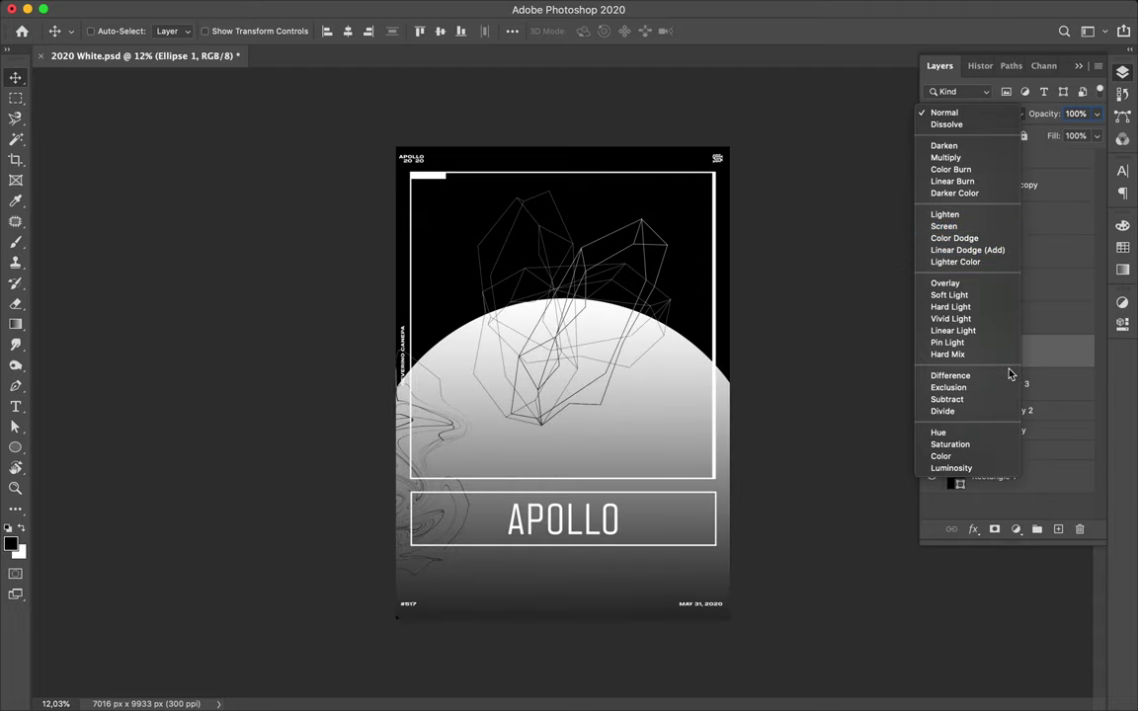
pyautogui.press('Escape')
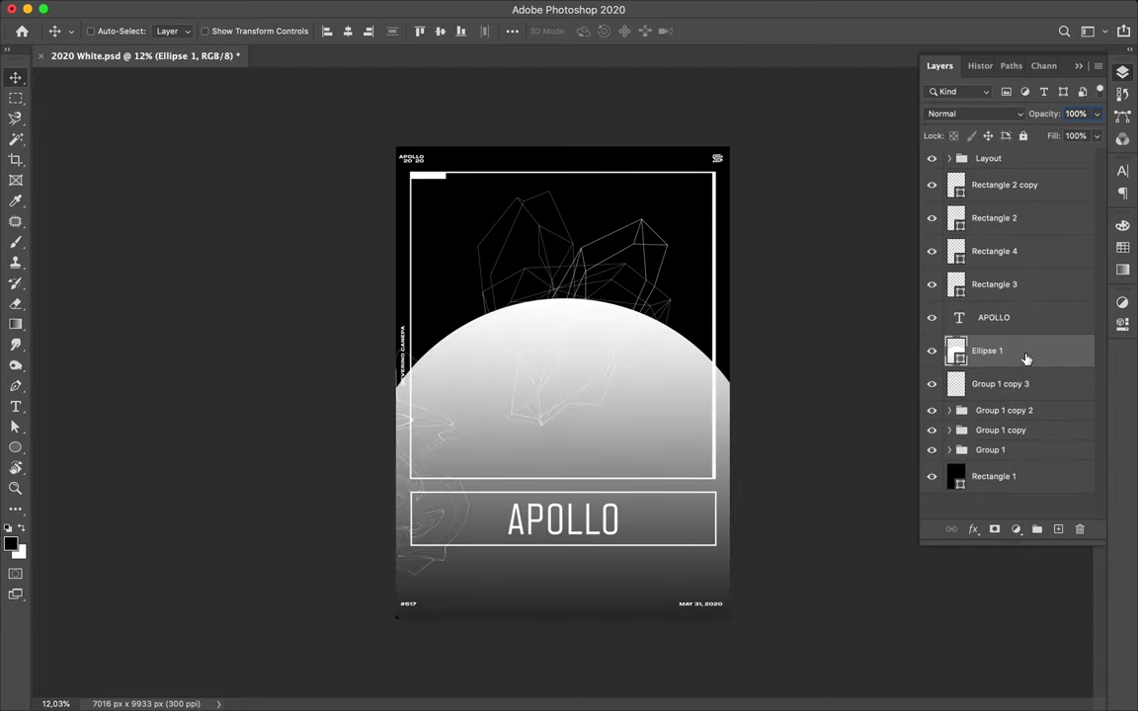
# Tweak the semicircle's gradient scale, move it up about 110 px, then delete it
pyautogui.press('a')
pyautogui.click(236, 31)
pyautogui.click(188, 284)
pyautogui.moveTo(191, 302)
pyautogui.mouseDown()
pyautogui.moveTo(171, 309)
pyautogui.moveTo(198, 301)
pyautogui.mouseUp()
pyautogui.press('Return')
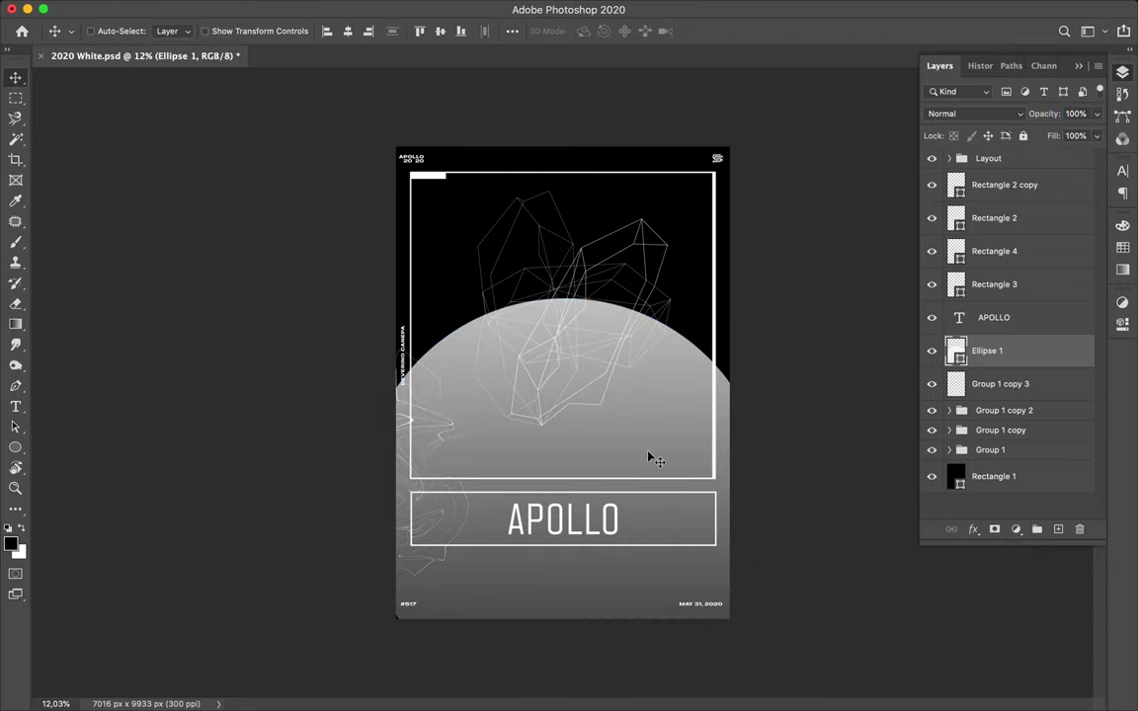
pyautogui.moveTo(647, 457); pyautogui.dragTo(649, 349)
pyautogui.press('Delete')
# Set both stops of the Gradient tool's gradient to #ffffff
pyautogui.press('g')
pyautogui.click(128, 31)
pyautogui.doubleClick(179, 396)
pyautogui.write('ffffff')
pyautogui.press('Return')
pyautogui.doubleClick(484, 396)
pyautogui.write('ffffff')
pyautogui.click(1015, 440)
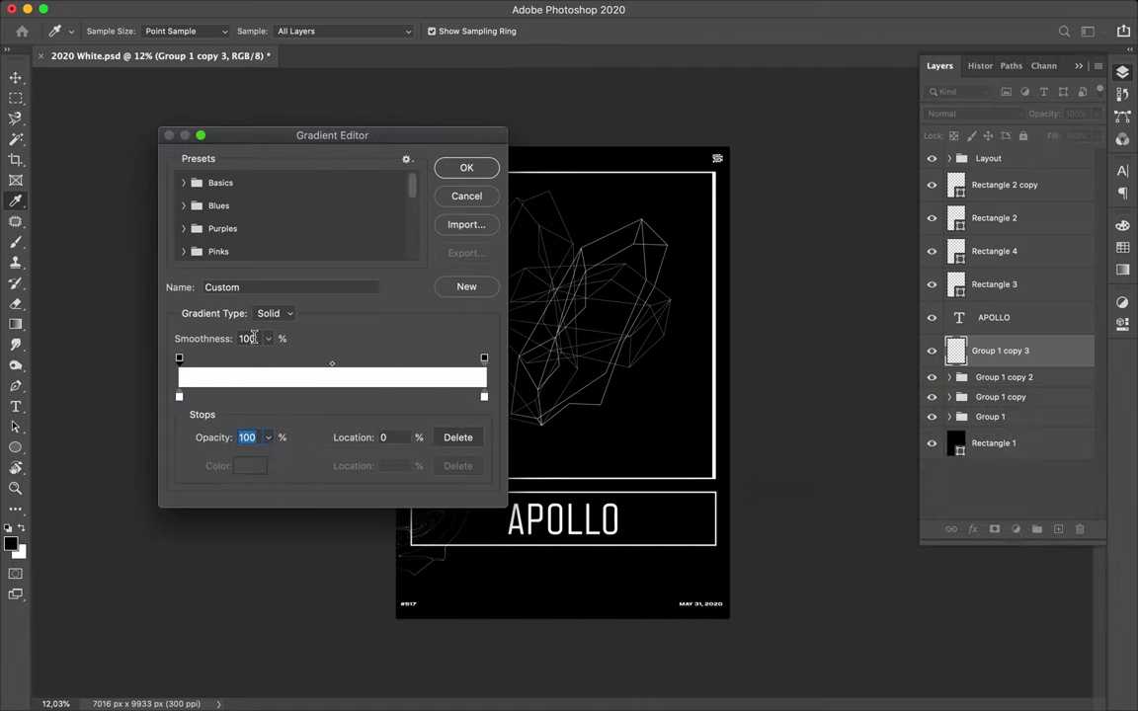
# Paint a reversed radial white glow below the wireframe after undoing two trial fills
pyautogui.press('Return')
pyautogui.moveTo(578, 538); pyautogui.dragTo(572, 440)
pyautogui.hotkey('ctrl', 'z')
pyautogui.click(199, 30)
pyautogui.hotkey('ctrl', 'z')
pyautogui.click(510, 30)
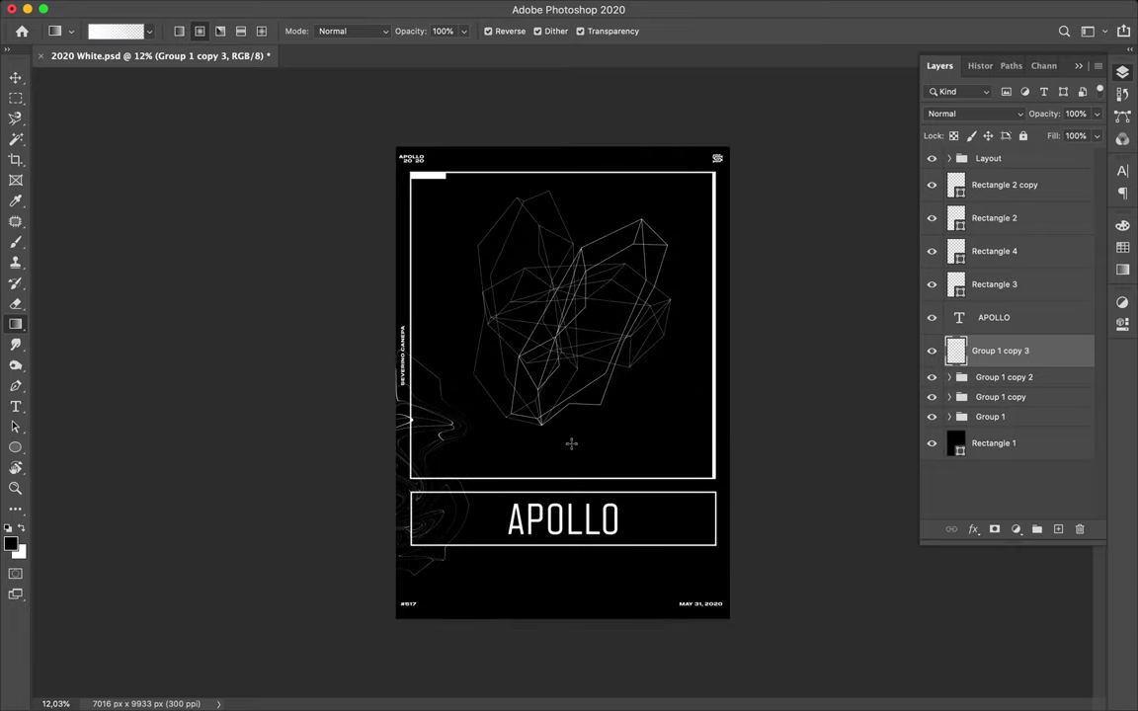
pyautogui.moveTo(571, 454); pyautogui.dragTo(571, 378)
# Marquee-select the area around the glow and feather the selection
pyautogui.press('m')
pyautogui.moveTo(484, 449); pyautogui.dragTo(682, 566)
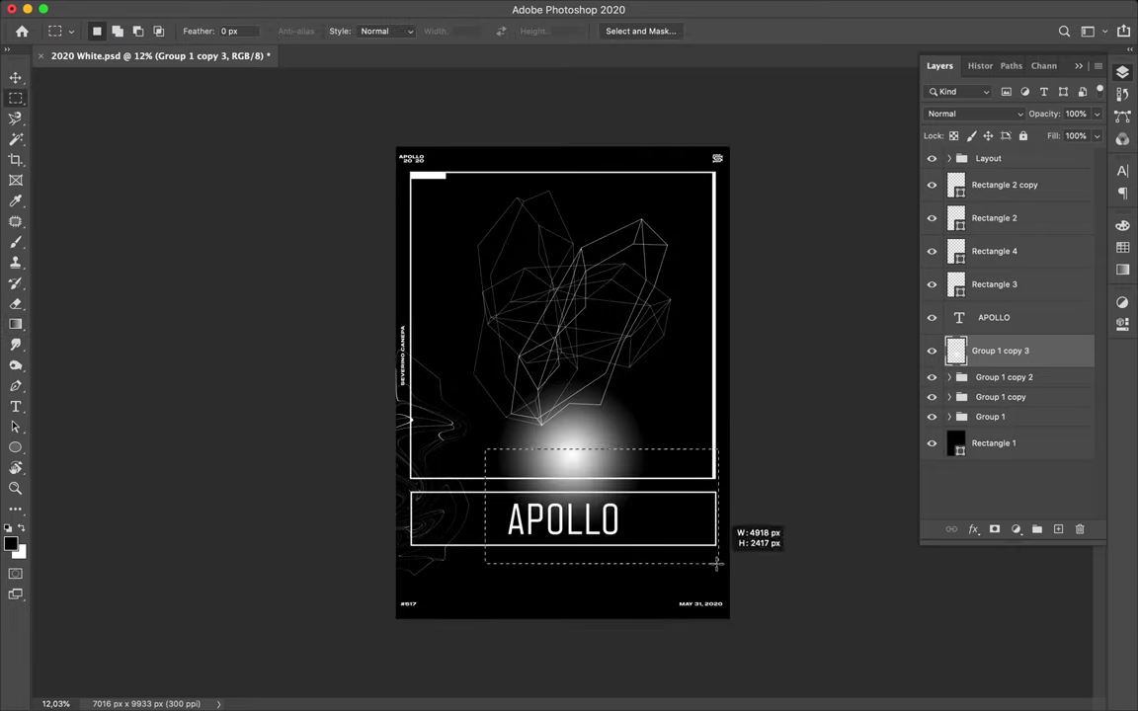
pyautogui.click(370, 8)
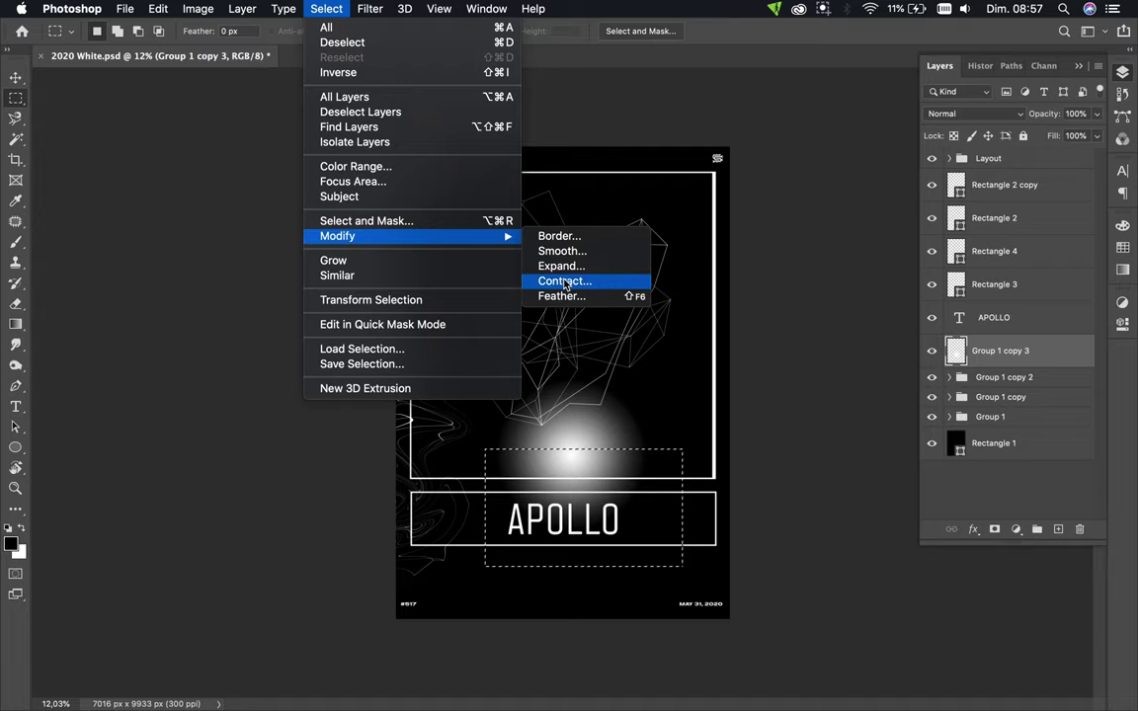
pyautogui.click(563, 251)
pyautogui.click(370, 8)
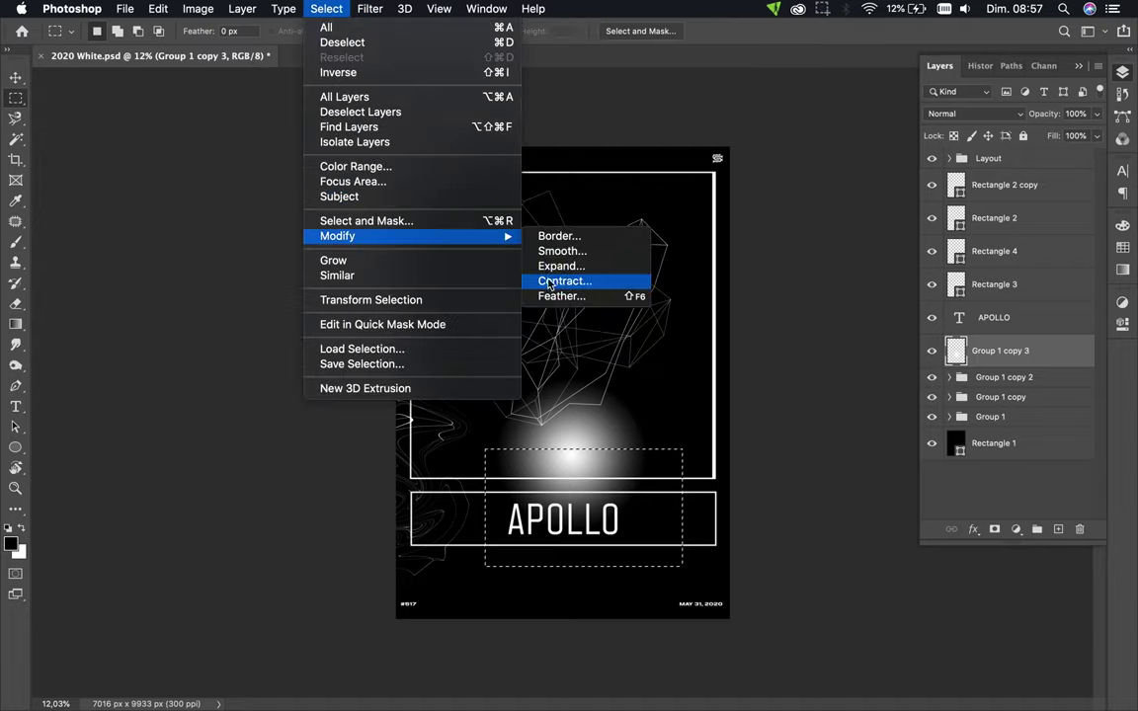
pyautogui.click(581, 294)
pyautogui.click(647, 341)
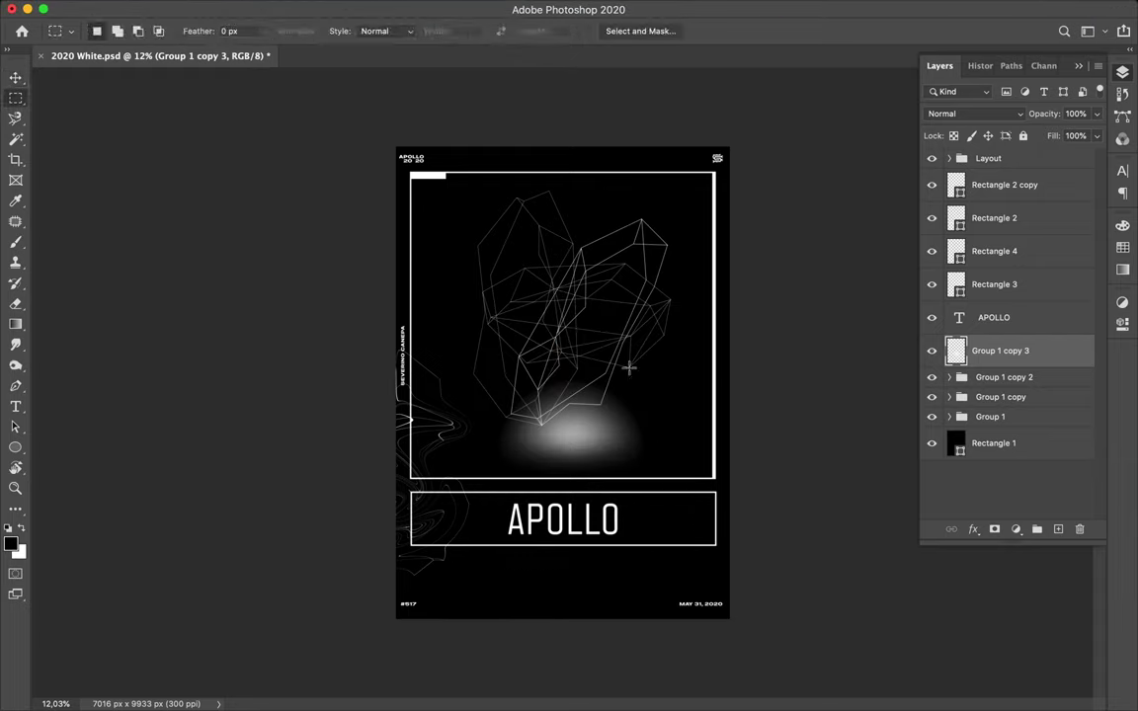
# Move the feathered glow upward, then delete it
pyautogui.press('v')
pyautogui.moveTo(437, 448)
pyautogui.mouseDown()
pyautogui.moveTo(556, 405)
pyautogui.moveTo(600, 449)
pyautogui.mouseUp()
pyautogui.press('Delete')
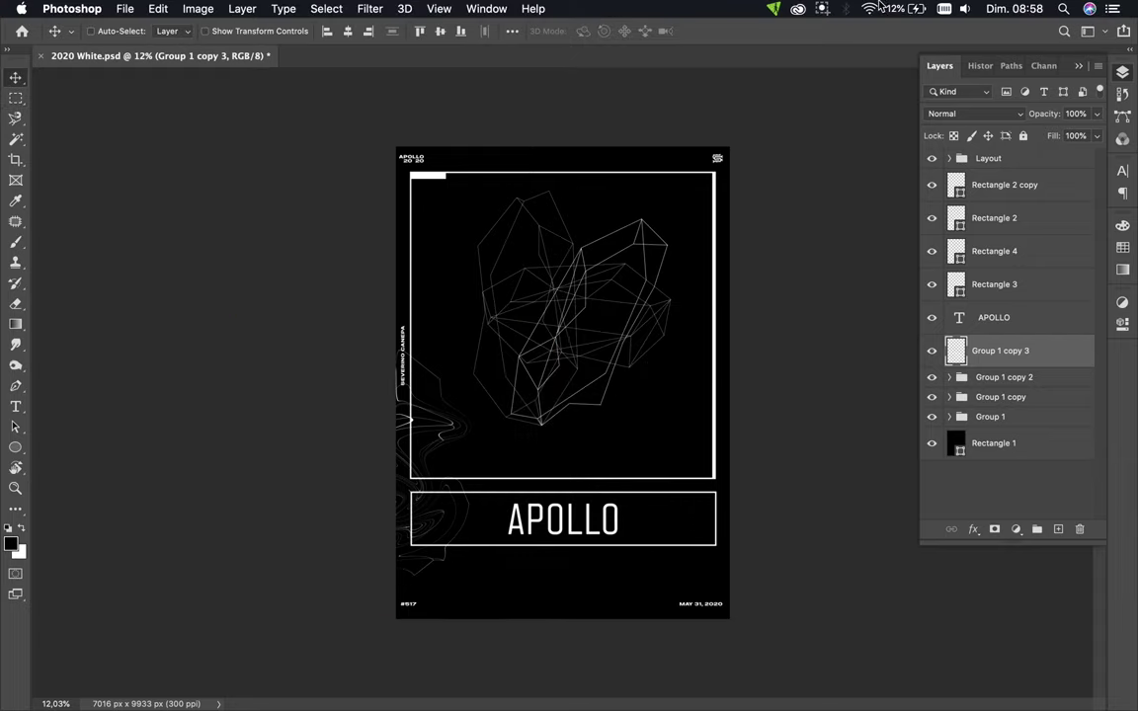
# Draw a tall white-filled bar at the left edge of the APOLLO title box
pyautogui.scroll(5, 491, 447)
pyautogui.scroll(2, 491, 448)
pyautogui.scroll(-3, 325, 310)
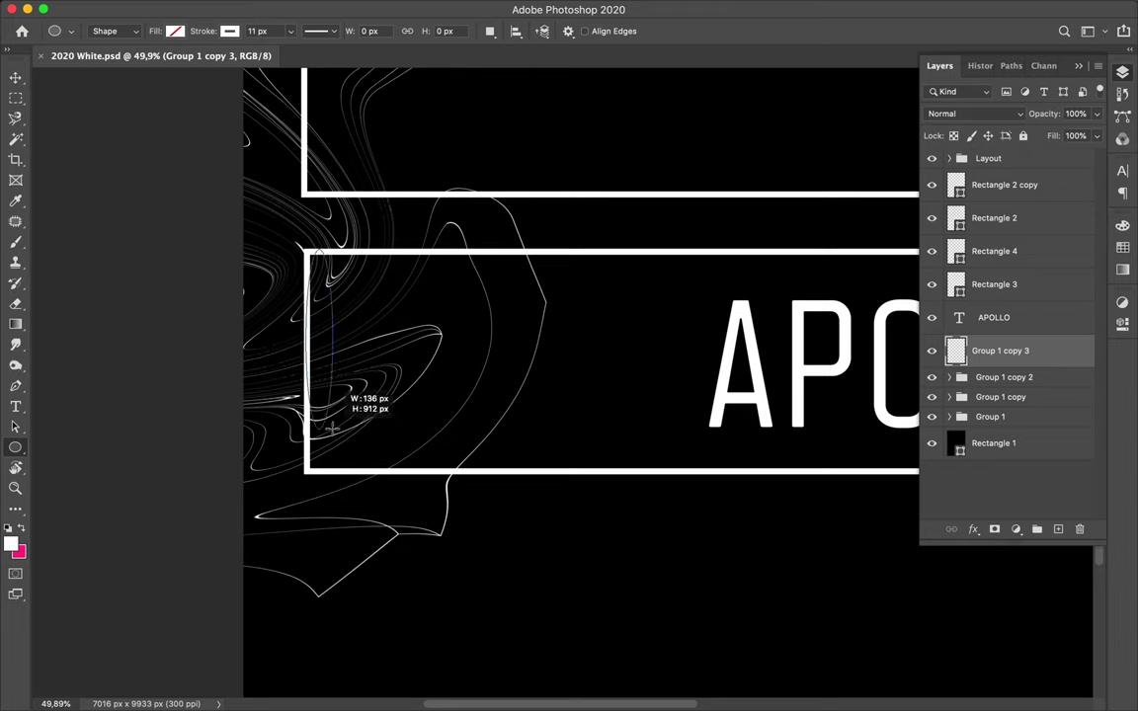
pyautogui.press('x')
pyautogui.click(11, 542)
pyautogui.press('Return')
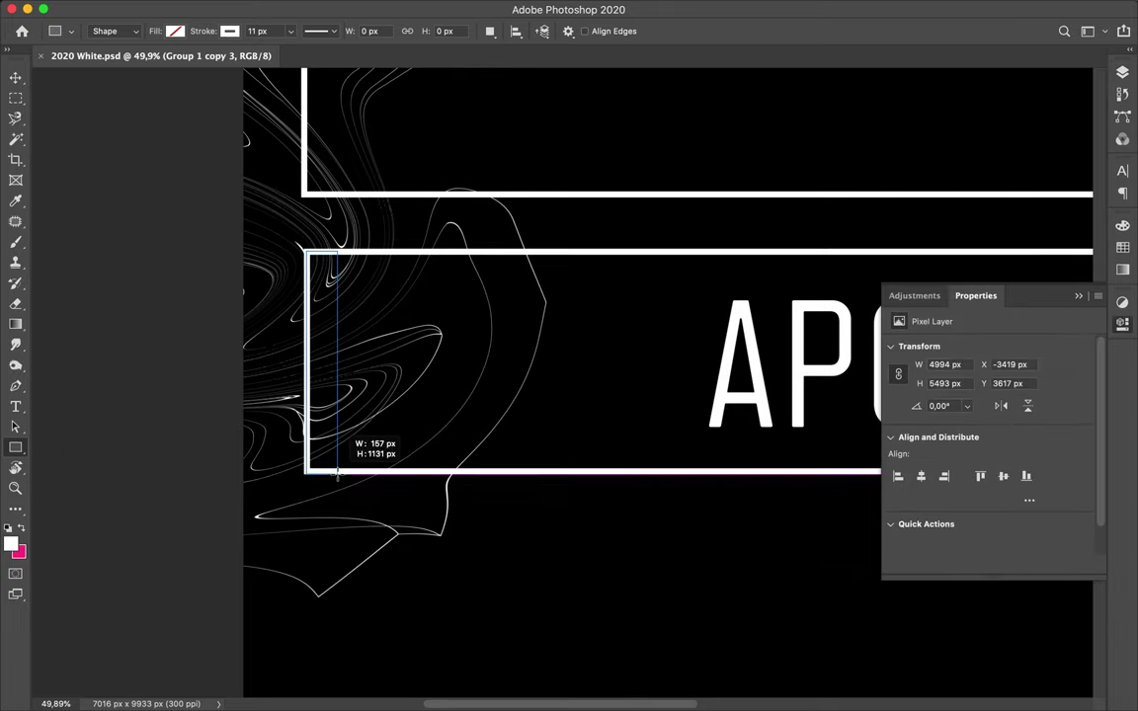
pyautogui.moveTo(337, 476); pyautogui.dragTo(337, 472)
pyautogui.click(175, 30)
pyautogui.click(81, 56)
# Duplicate the bar to its right and resize the copies, narrowing the rightmost to about 30 px
pyautogui.press('v')
pyautogui.hotkey('ctrl', 'alt', 't')
pyautogui.moveTo(343, 298); pyautogui.dragTo(366, 361)
pyautogui.press('Return')
pyautogui.hotkey('ctrl', 'alt', 't')
pyautogui.press('Return')
pyautogui.hotkey('ctrl', 't')
pyautogui.press('Return')
pyautogui.hotkey('ctrl', 't')
pyautogui.moveTo(450, 358)
pyautogui.mouseDown()
pyautogui.moveTo(419, 356)
pyautogui.moveTo(431, 393)
pyautogui.moveTo(393, 393)
pyautogui.moveTo(410, 393)
pyautogui.mouseUp()
pyautogui.press('Return')
# Add several more thin duplicate bars beside them to form barcode-like stripes
pyautogui.scroll(3, 444, 359)
pyautogui.hotkey('ctrl', 'alt', 't')
pyautogui.press('Return')
pyautogui.hotkey('ctrl', 'alt', 't')
pyautogui.press('Return')
pyautogui.hotkey('ctrl', 'alt', 't')
pyautogui.press('Return')
pyautogui.hotkey('ctrl', 'alt', 't')
pyautogui.press('Return')
pyautogui.scroll(-5, 415, 394)
pyautogui.scroll(-3, 415, 395)
pyautogui.scroll(2, 450, 644)
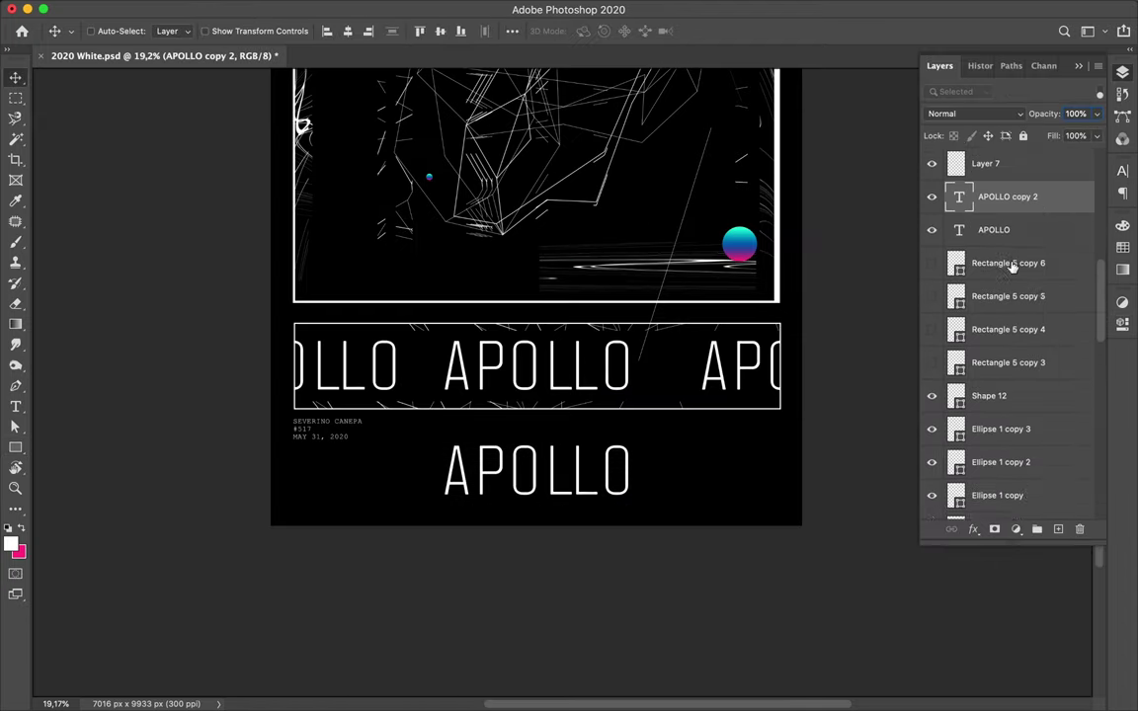
# Add a Stroke layer style to the APOLLO copy and set its text colour to black
pyautogui.doubleClick(1012, 267)
pyautogui.click(527, 200)
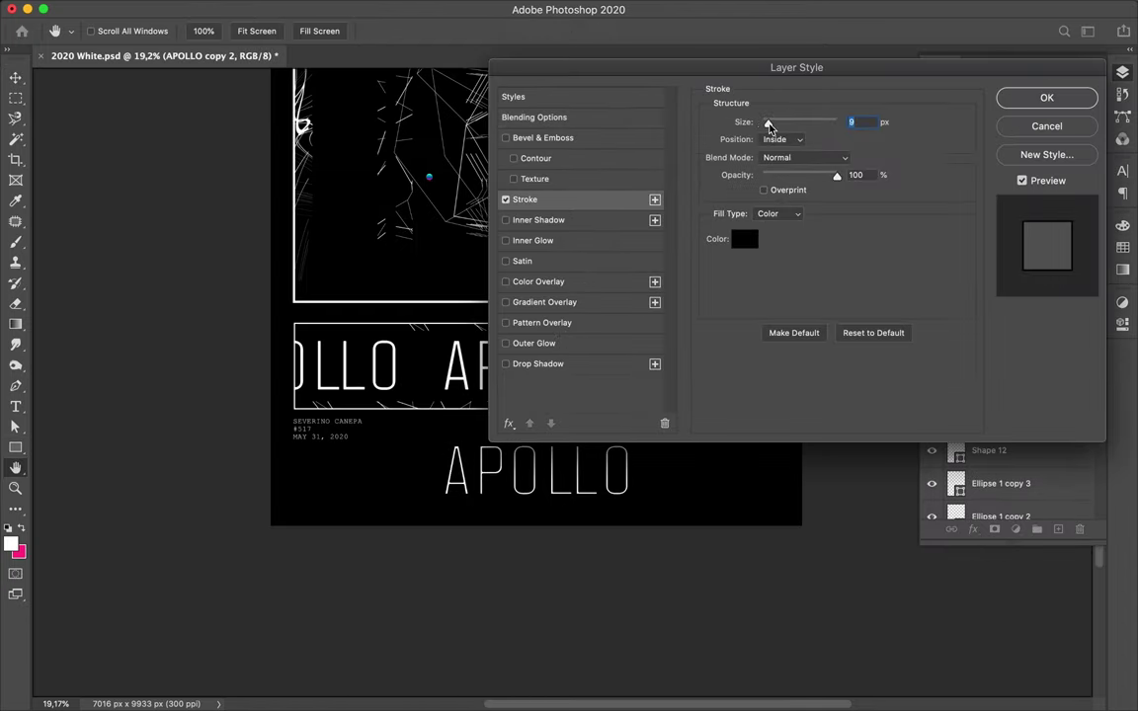
pyautogui.click(1008, 101)
pyautogui.press('a')
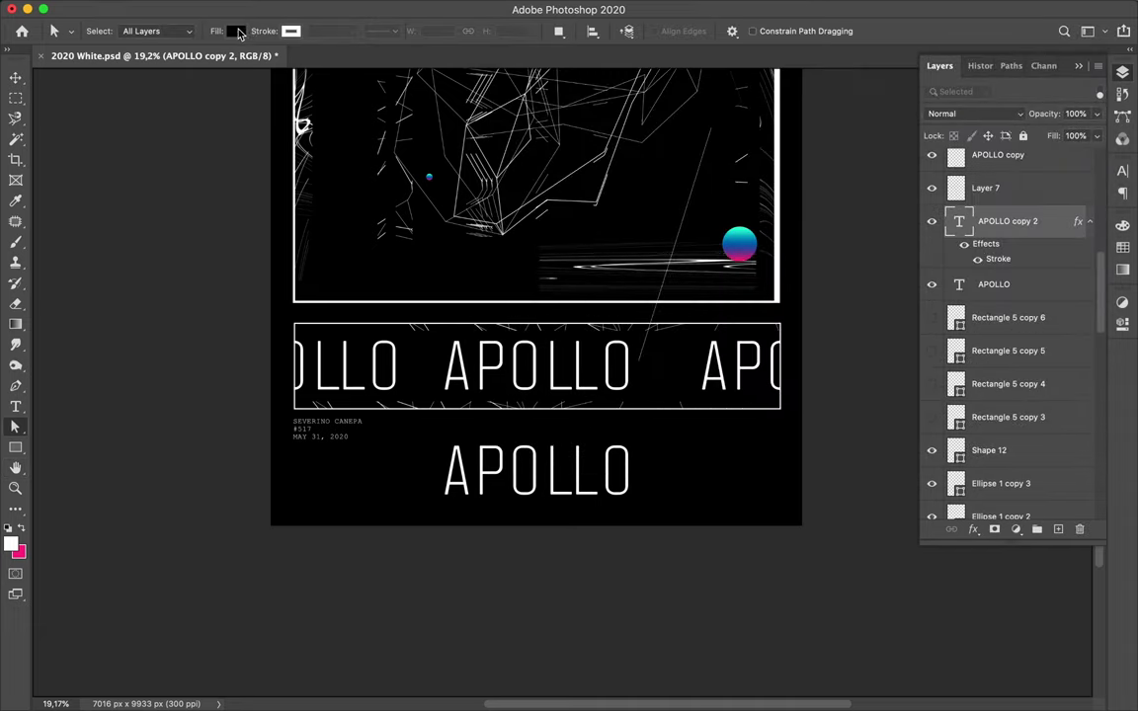
pyautogui.click(1124, 173)
pyautogui.click(1123, 168)
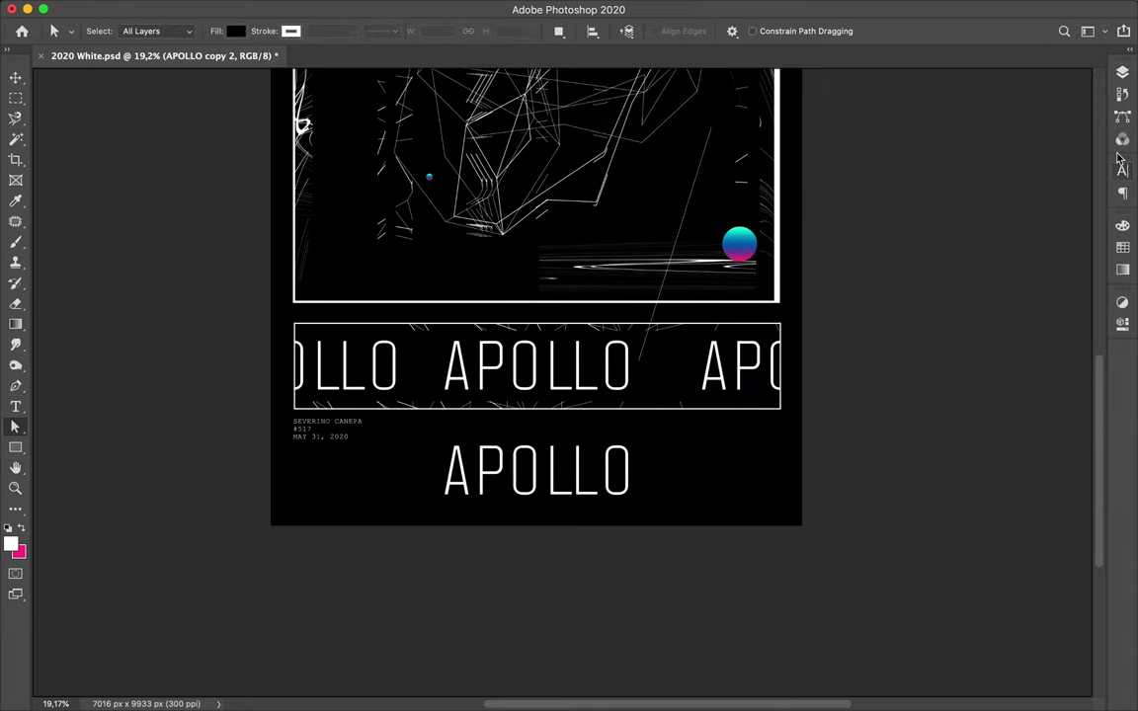
pyautogui.click(643, 31)
pyautogui.click(671, 641)
pyautogui.click(1030, 431)
pyautogui.click(1123, 71)
# Set the APOLLO stroke colour to pale grey
pyautogui.doubleClick(1032, 261)
pyautogui.click(755, 457)
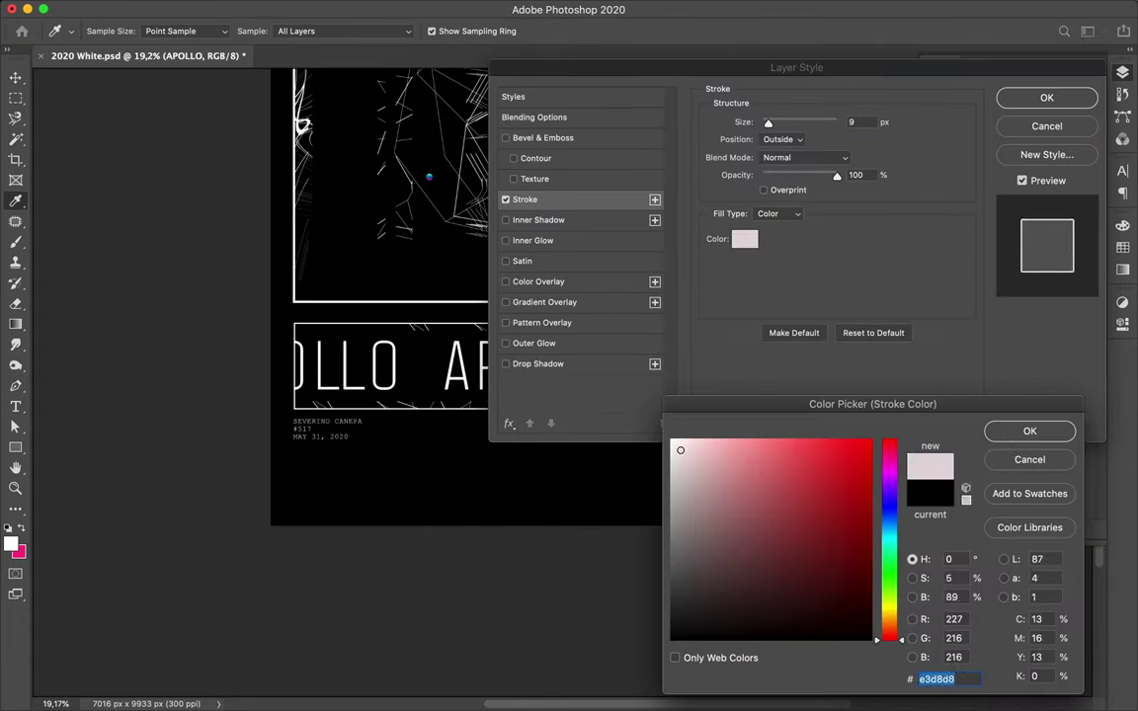
pyautogui.click(1011, 432)
pyautogui.press('Return')
pyautogui.scroll(3, 534, 395)
# Enlarge the outlined APOLLO to about 250% and position it low on the poster
pyautogui.press('v')
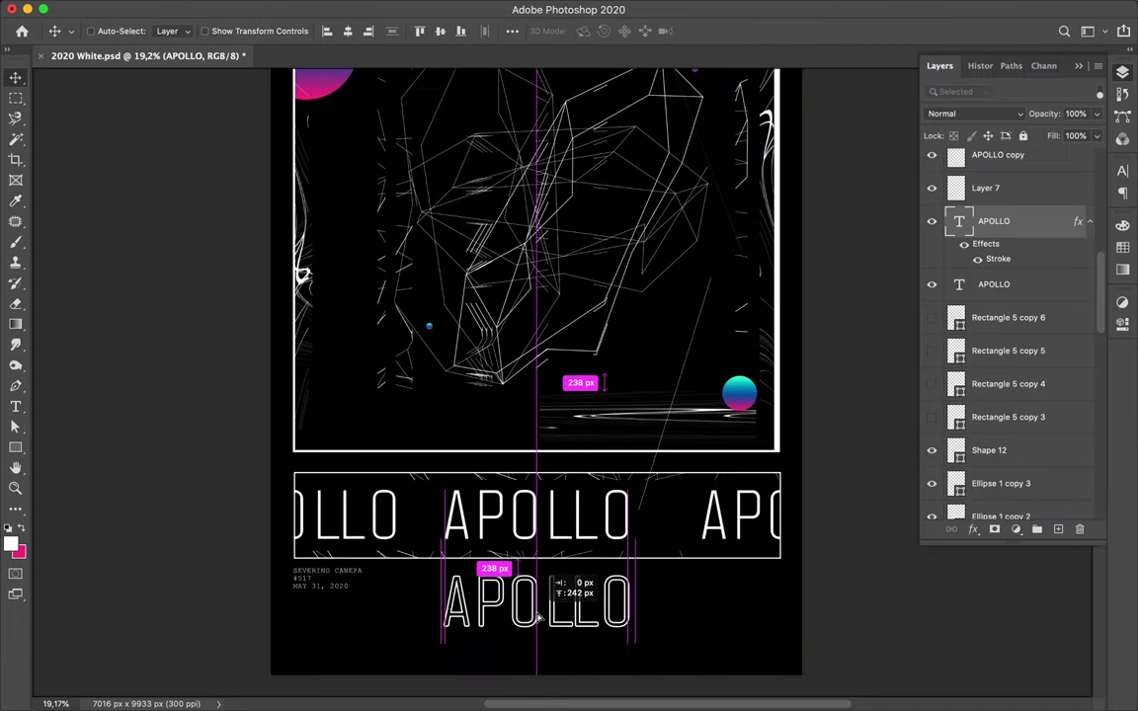
pyautogui.hotkey('ctrl', 't')
pyautogui.moveTo(643, 579)
pyautogui.mouseDown()
pyautogui.moveTo(790, 634)
pyautogui.moveTo(751, 554)
pyautogui.mouseUp()
pyautogui.press('Return')
pyautogui.moveTo(660, 535); pyautogui.dragTo(662, 583)
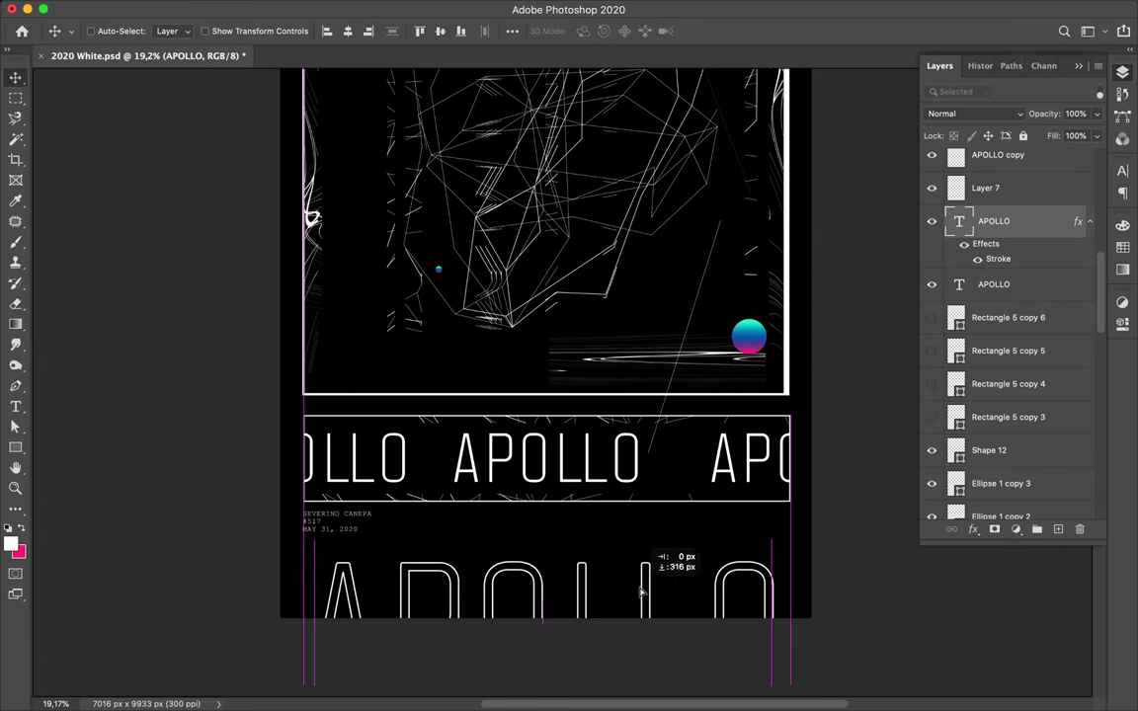
pyautogui.click(356, 537)
pyautogui.click(1123, 171)
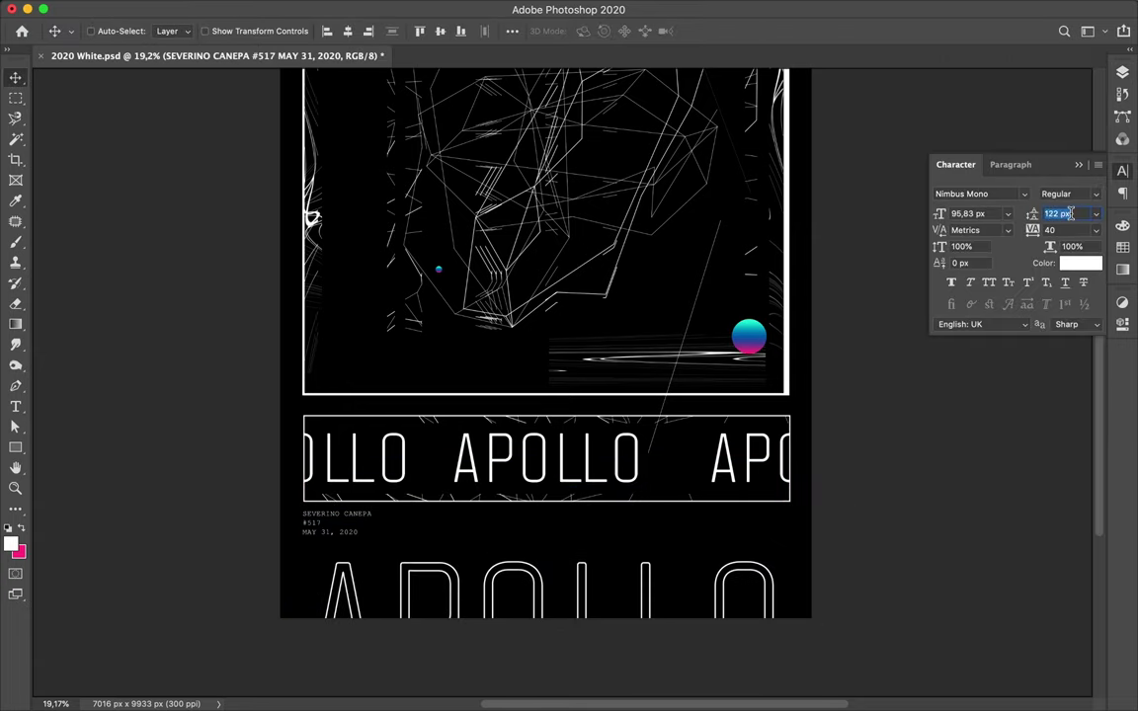
pyautogui.scroll(-2, 569, 653)
pyautogui.moveTo(559, 647); pyautogui.dragTo(556, 630)
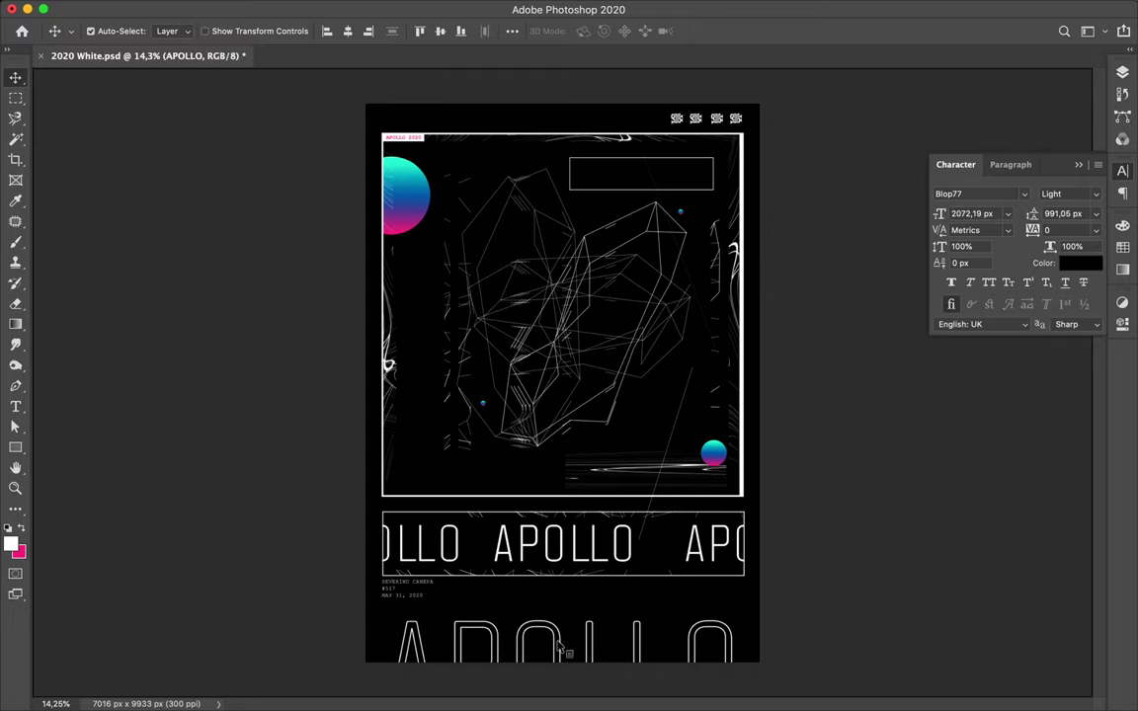
# Select the Rectangle 2 copy shape with the path selection tool
pyautogui.scroll(5, 557, 630)
pyautogui.keyDown('ctrl'); pyautogui.click(455, 559); pyautogui.keyUp('ctrl')
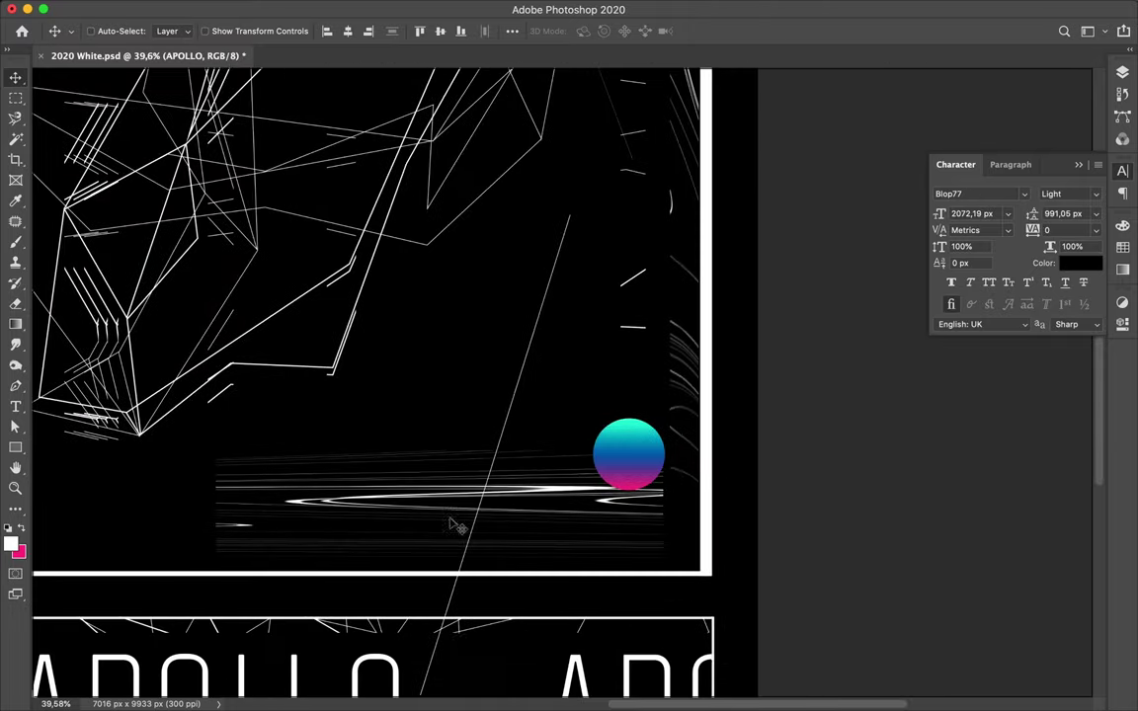
pyautogui.press('a')
pyautogui.scroll(-3, 558, 225)
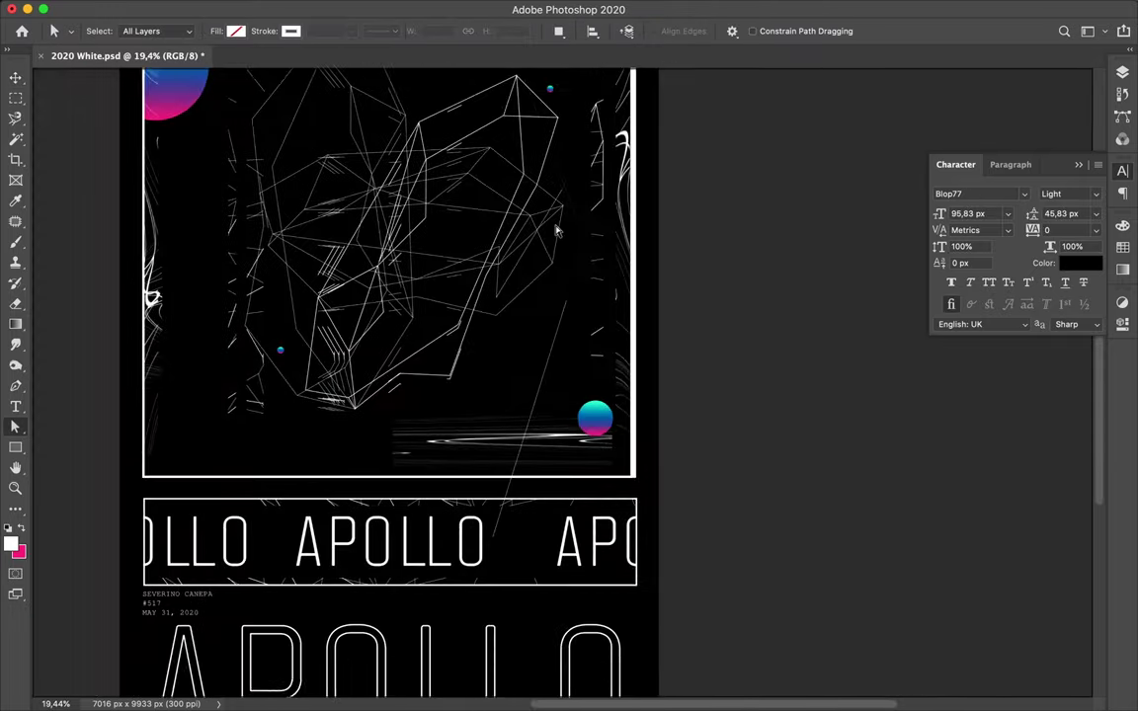
# Duplicate the gradient ball and apply Mosaic pixelation with cell size 148
pyautogui.press('v')
pyautogui.press('F7')
pyautogui.click(368, 8)
pyautogui.moveTo(387, 256)
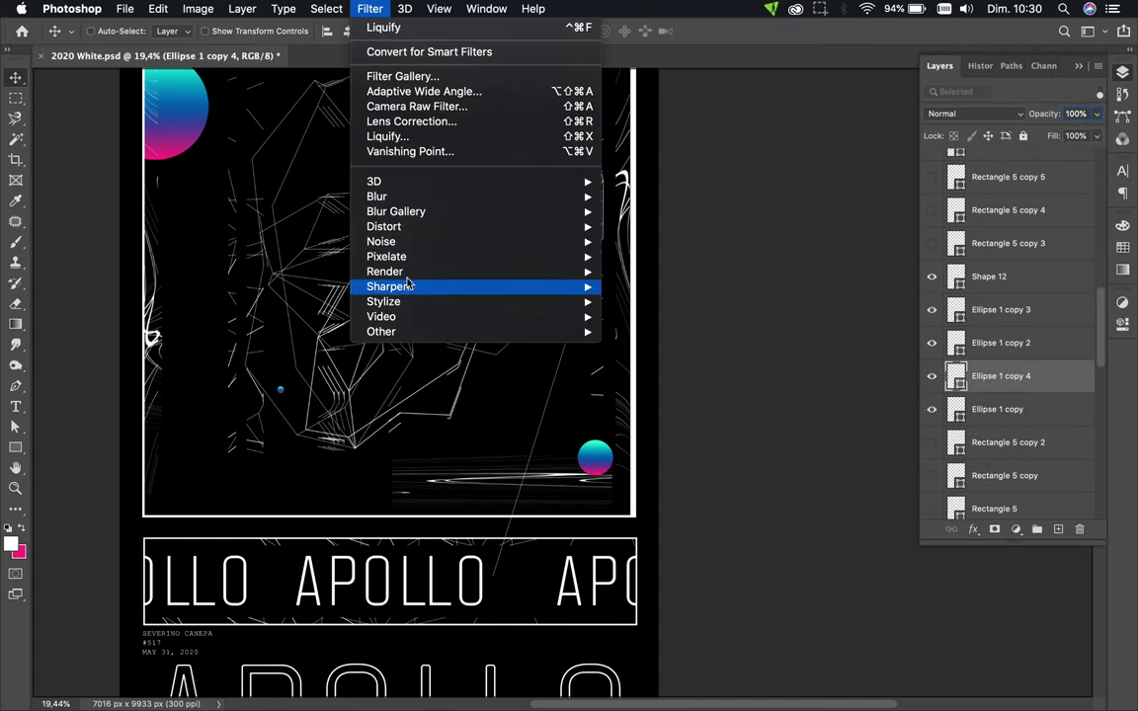
pyautogui.click(642, 330)
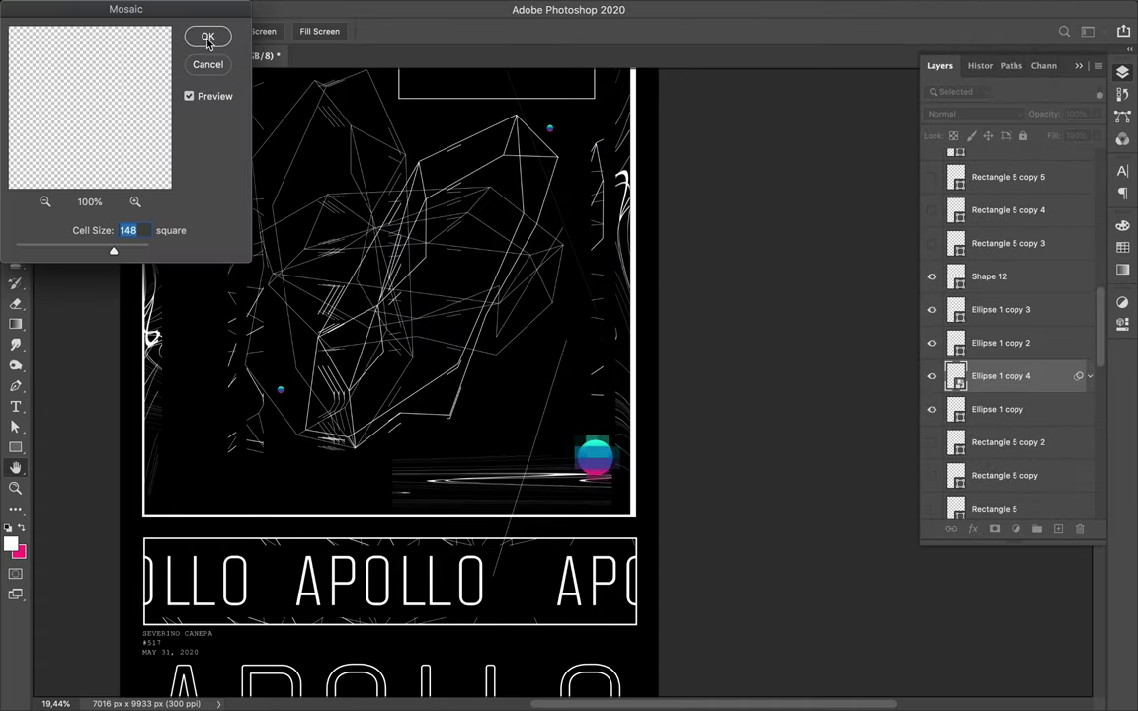
pyautogui.click(208, 37)
# Centre the pixelated ball in the wireframe below Layer 6, and copy the credit text upward
pyautogui.scroll(-1, 625, 504)
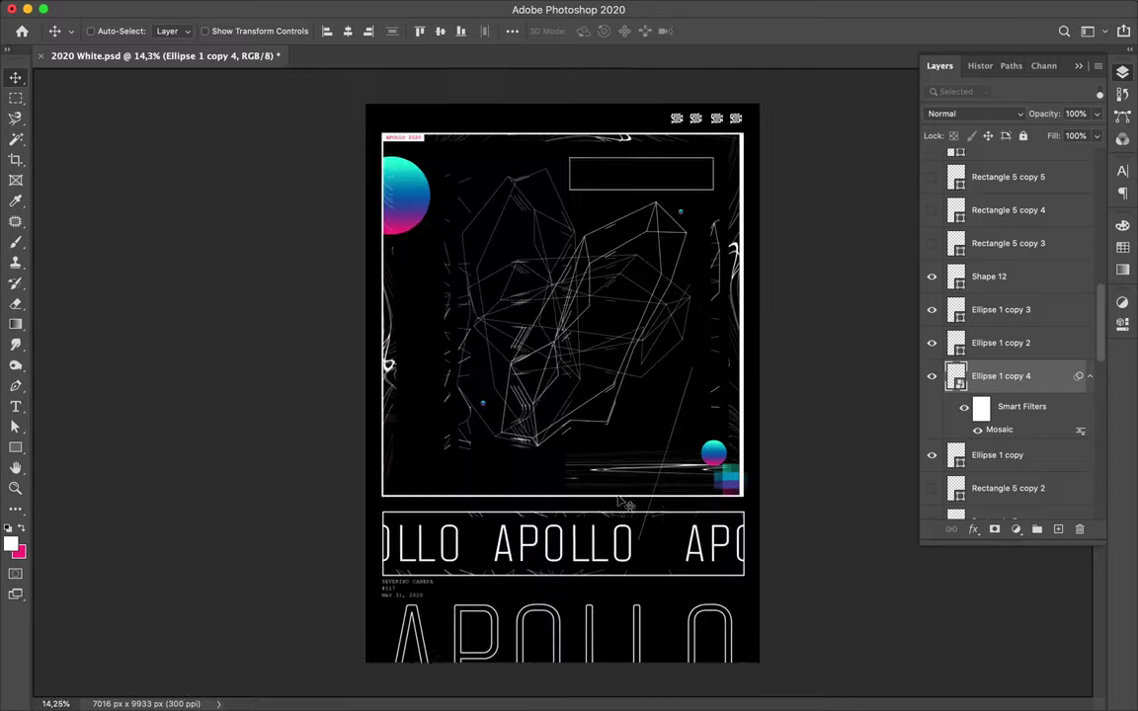
pyautogui.moveTo(721, 475); pyautogui.dragTo(618, 370)
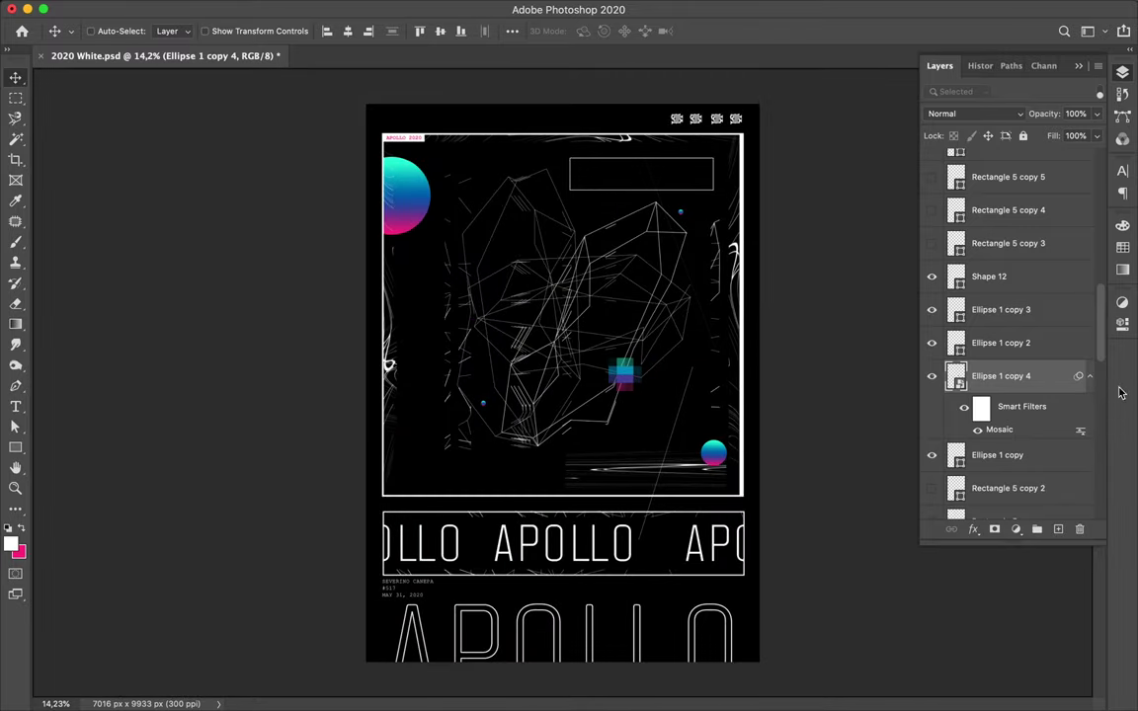
pyautogui.moveTo(1001, 377); pyautogui.dragTo(1018, 424)
pyautogui.moveTo(1001, 293); pyautogui.dragTo(1001, 296)
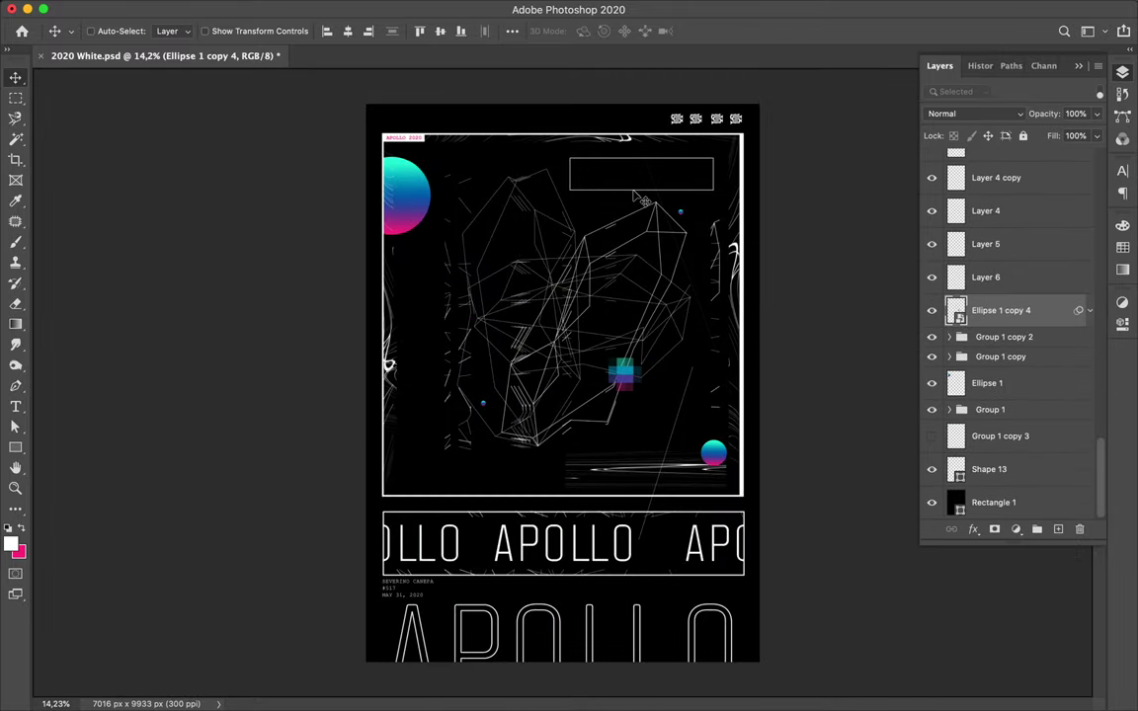
pyautogui.scroll(2, 635, 198)
pyautogui.moveTo(257, 620); pyautogui.dragTo(610, 106)
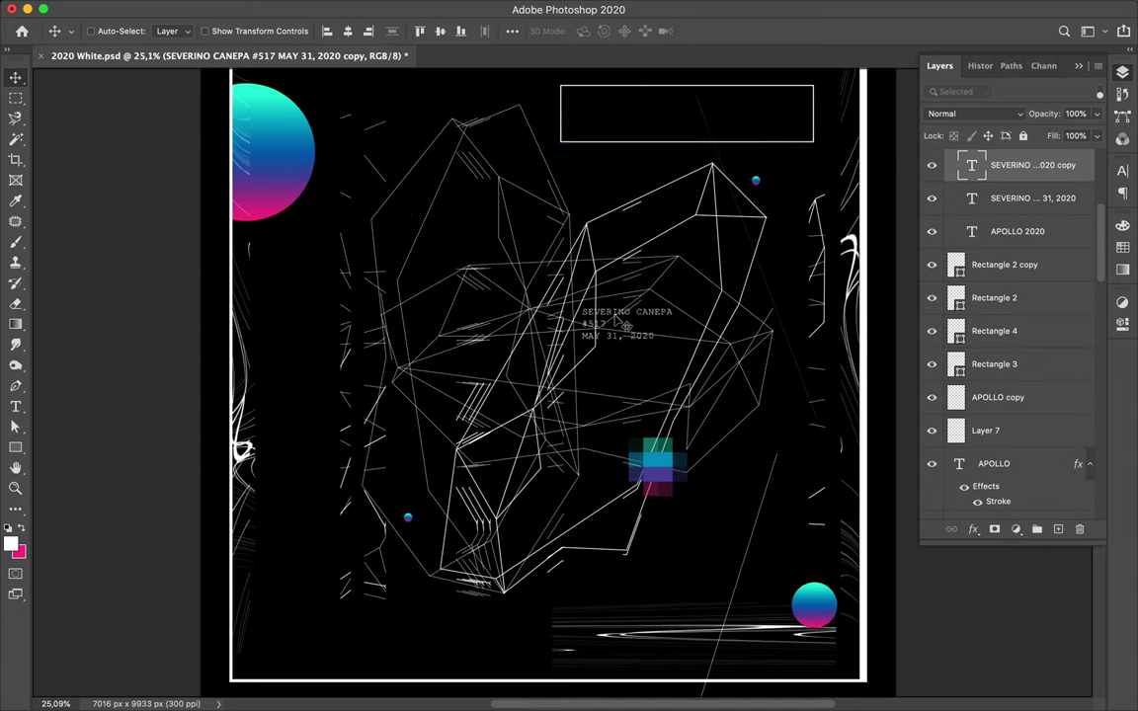
# Edit the copied credit text to read 'Spatial Gems_'
pyautogui.press('t')
pyautogui.click(571, 102)
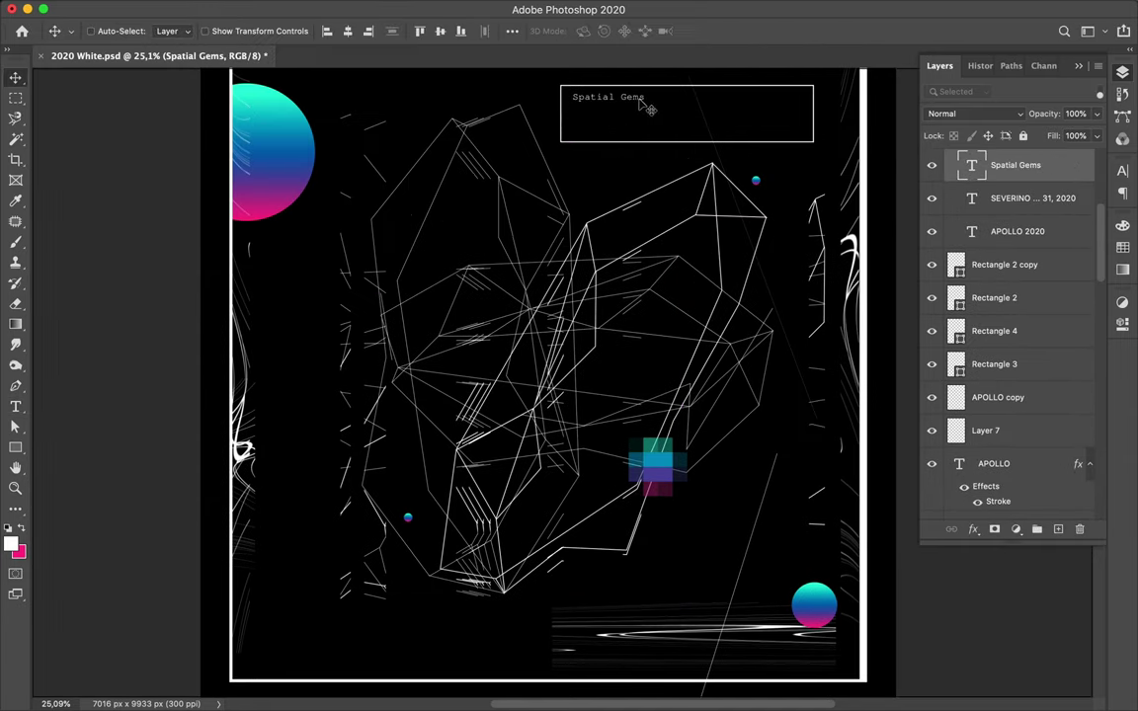
pyautogui.click(271, 8)
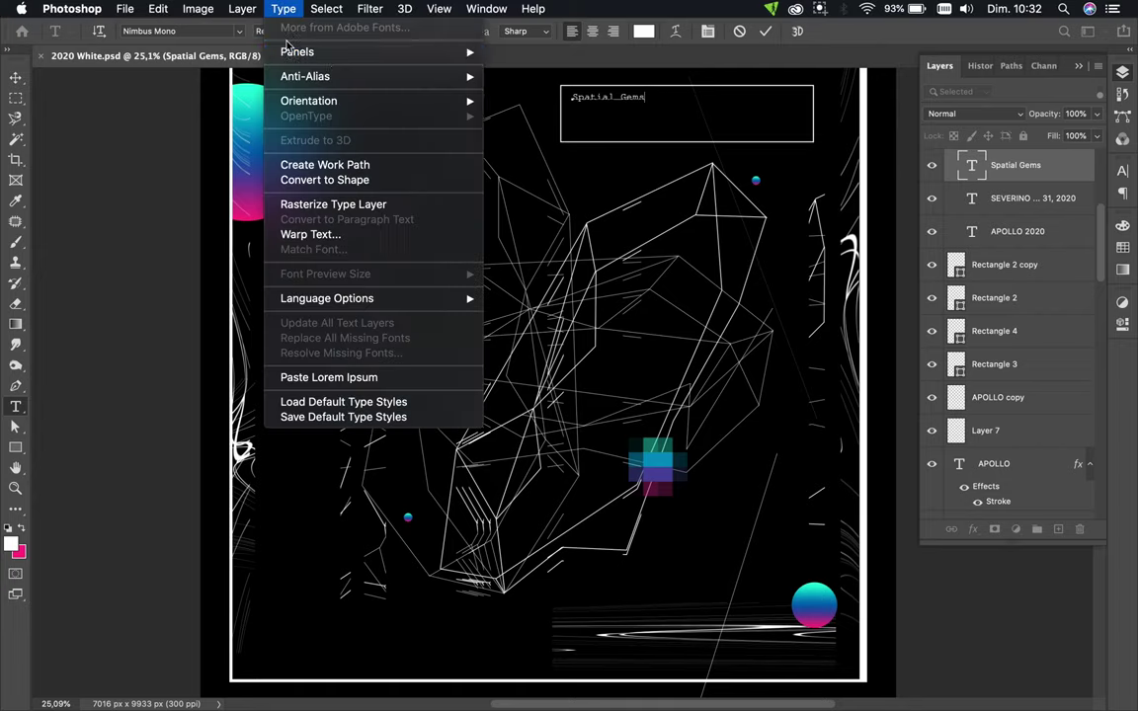
pyautogui.click(519, 95)
pyautogui.write('_')
pyautogui.click(746, 105)
# Draw a 39 × 92 px white no-stroke block after the caption and save the poster
pyautogui.hotkey('ctrl', 'Return')
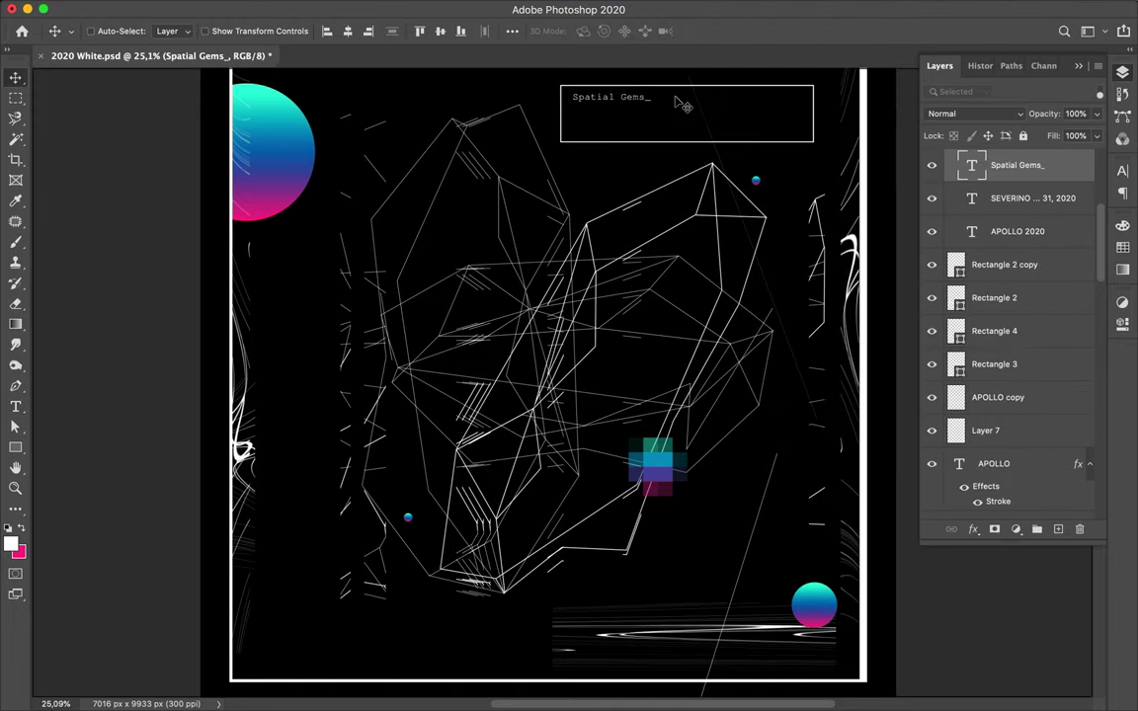
pyautogui.scroll(5, 681, 103)
pyautogui.press('u')
pyautogui.click(229, 31)
pyautogui.press('Escape')
pyautogui.hotkey('ctrl', '0')
pyautogui.press('v')
pyautogui.hotkey('ctrl', 's')
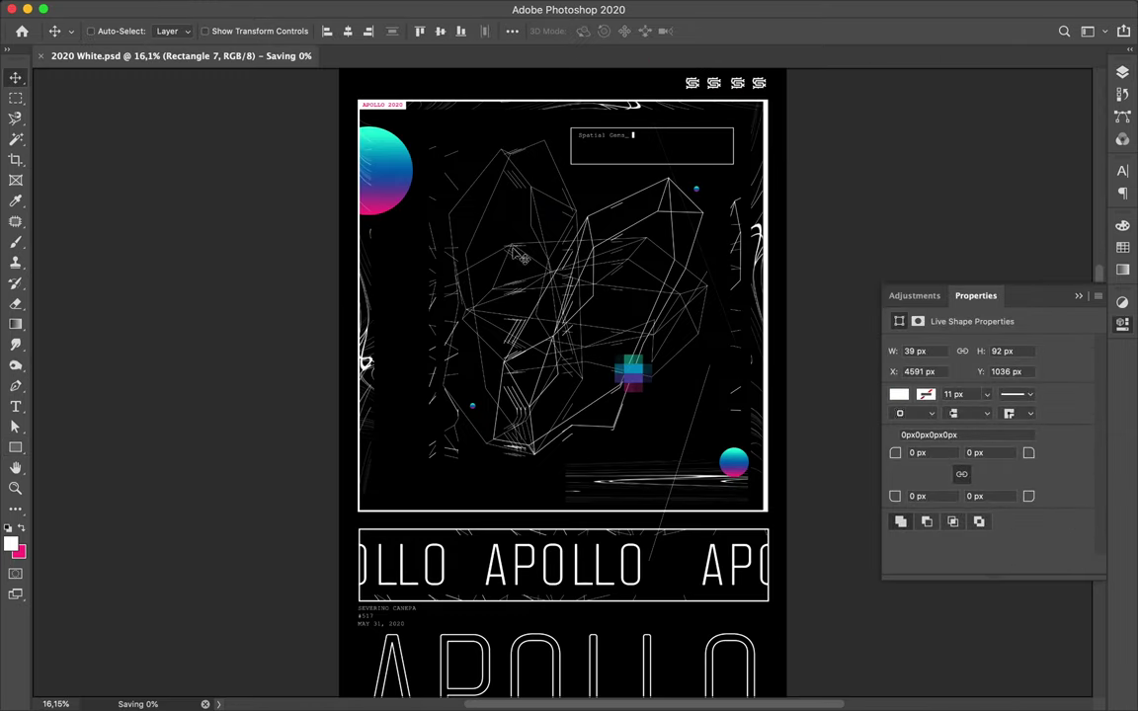
# Shift the gradient circle toward the top-left and reapply Mosaic to the repeated APOLLO text layer
pyautogui.scroll(-2, 411, 415)
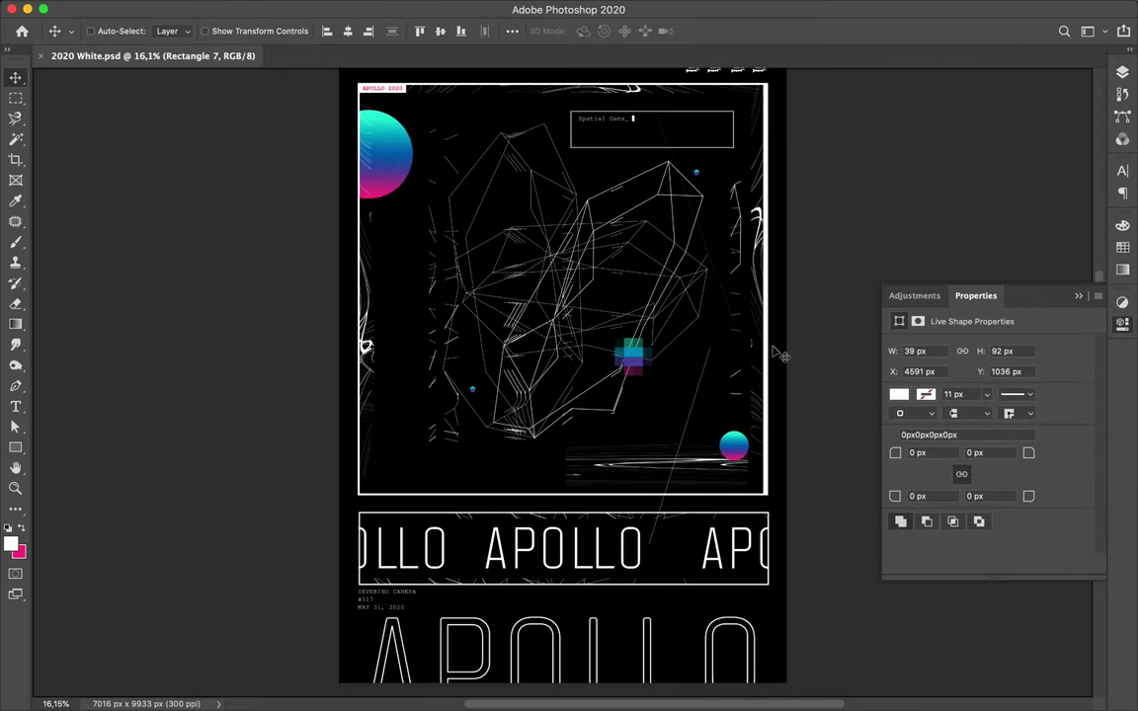
pyautogui.press('a')
pyautogui.click(690, 496)
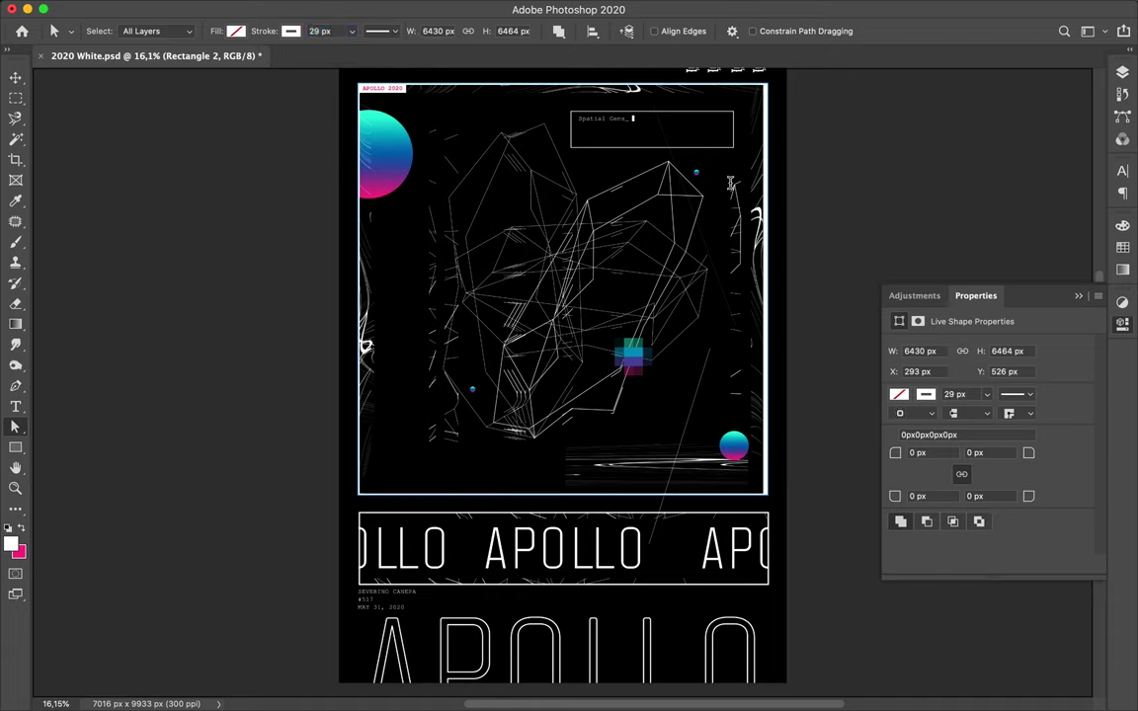
pyautogui.scroll(-3, 715, 185)
pyautogui.press('v')
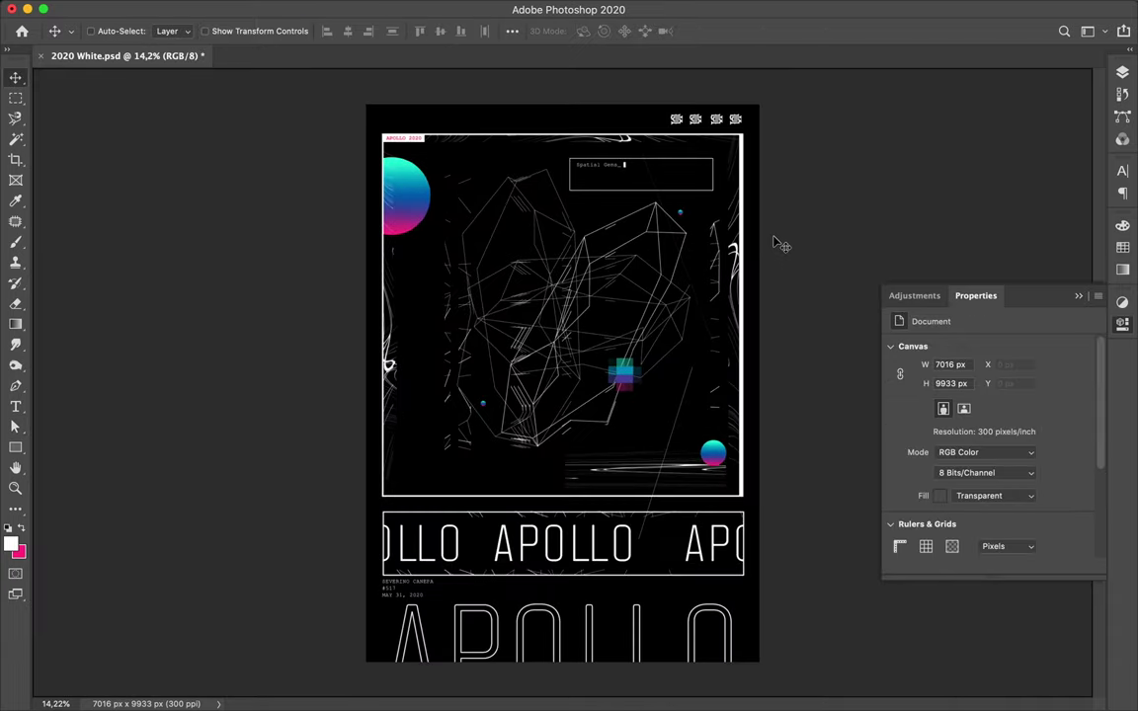
pyautogui.moveTo(420, 215); pyautogui.dragTo(427, 197)
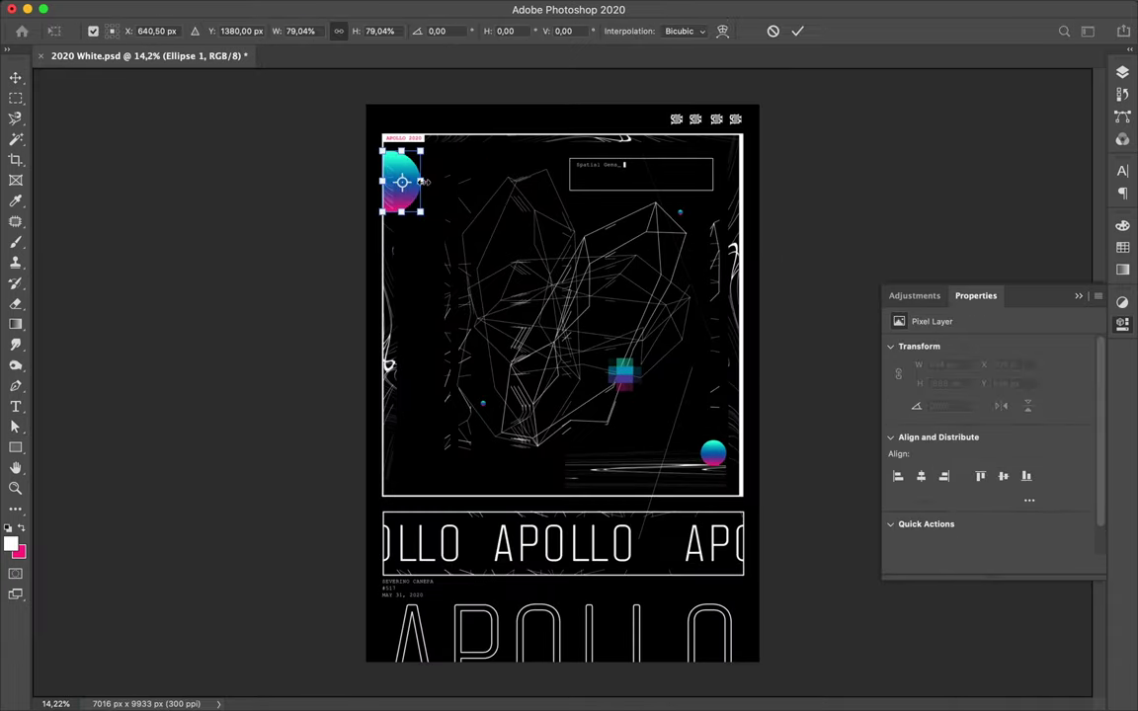
pyautogui.click(726, 555)
pyautogui.hotkey('ctrl', 'f')
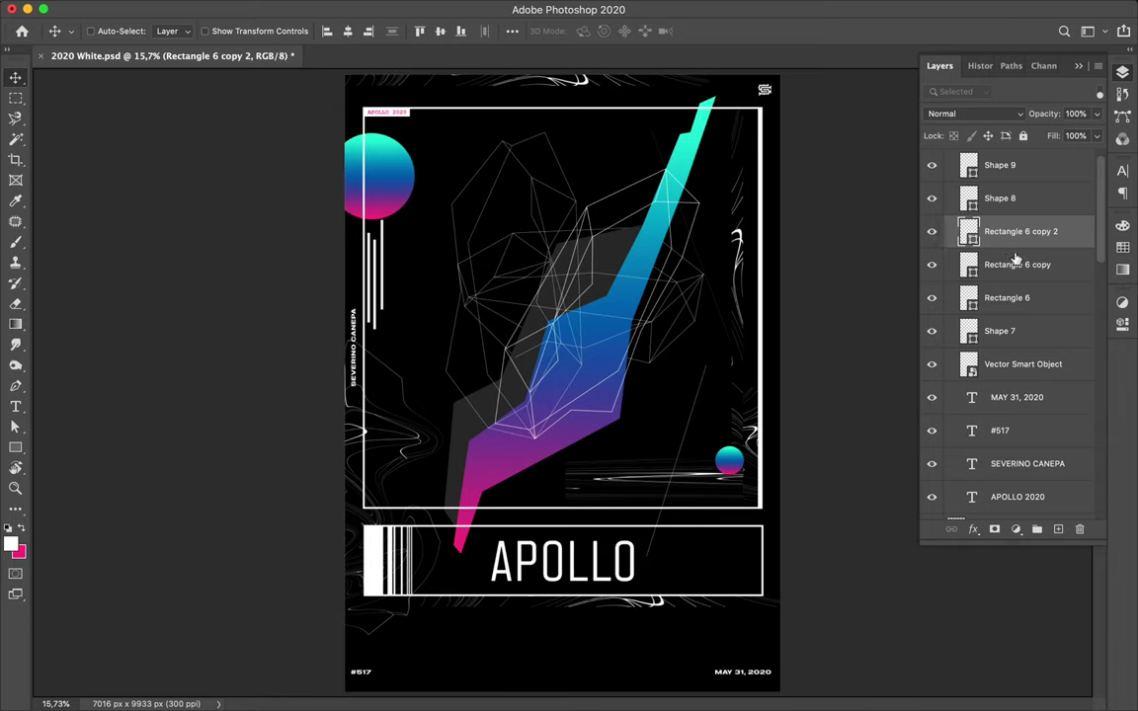
# Move the white swirl strip and push the gradient circle against the frame's left edge
pyautogui.moveTo(573, 81); pyautogui.dragTo(637, 119)
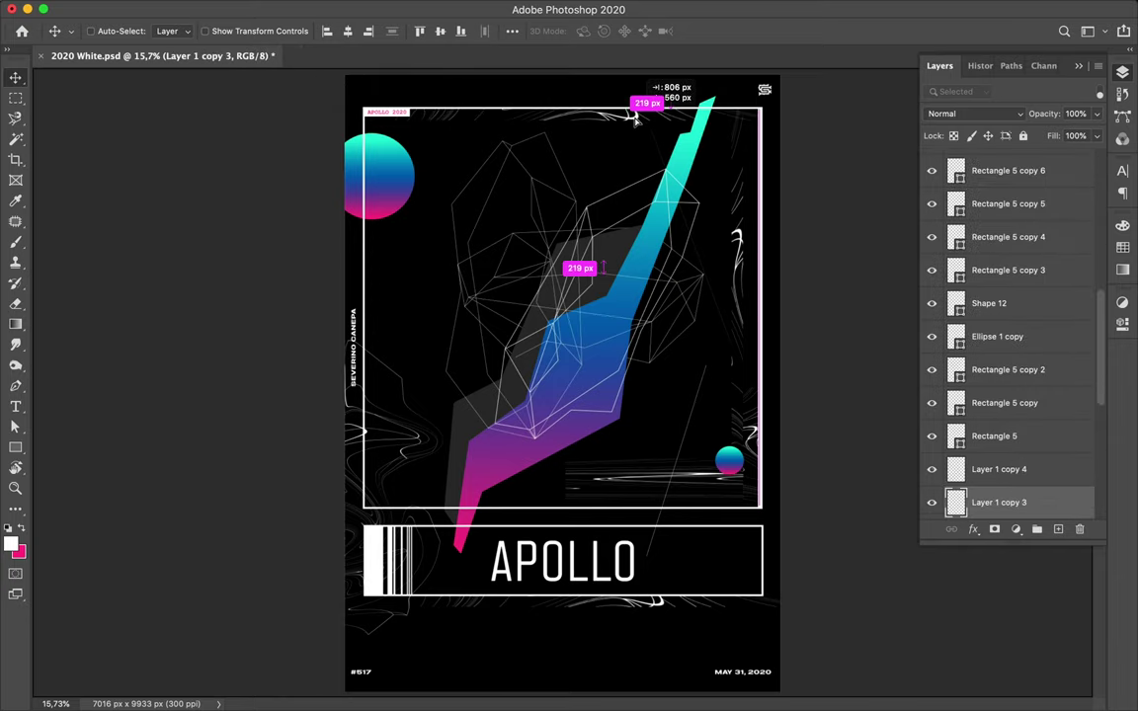
pyautogui.keyDown('ctrl'); pyautogui.click(396, 191); pyautogui.keyUp('ctrl')
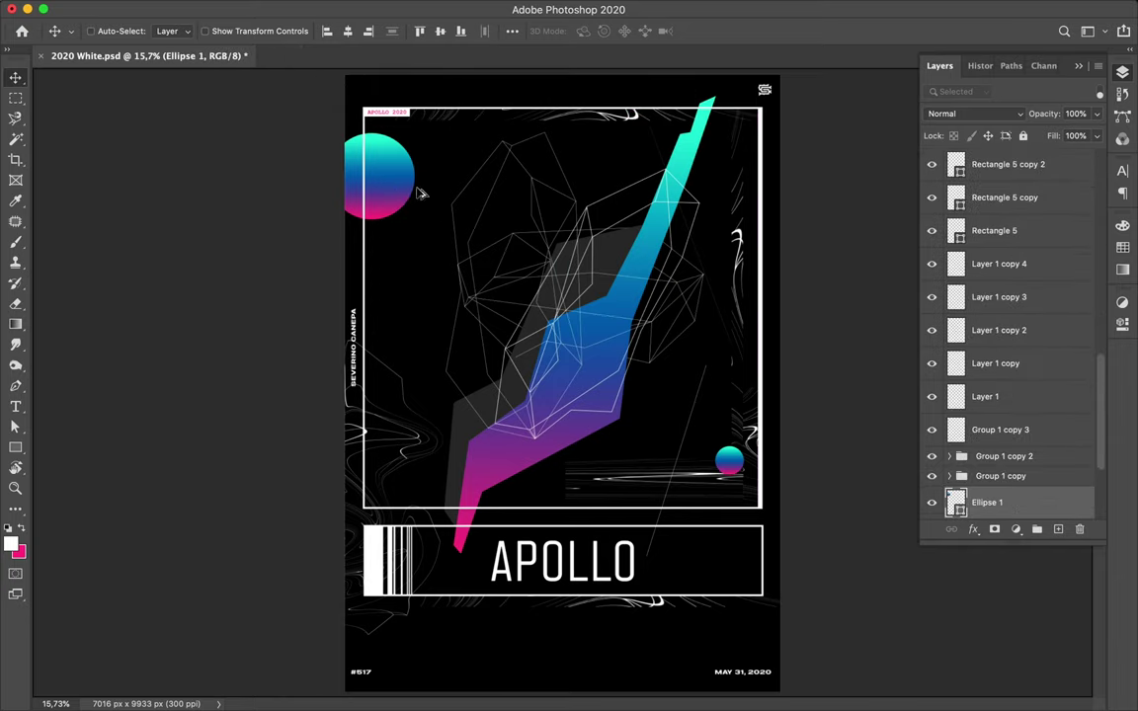
pyautogui.moveTo(422, 194); pyautogui.dragTo(454, 194)
pyautogui.press('m')
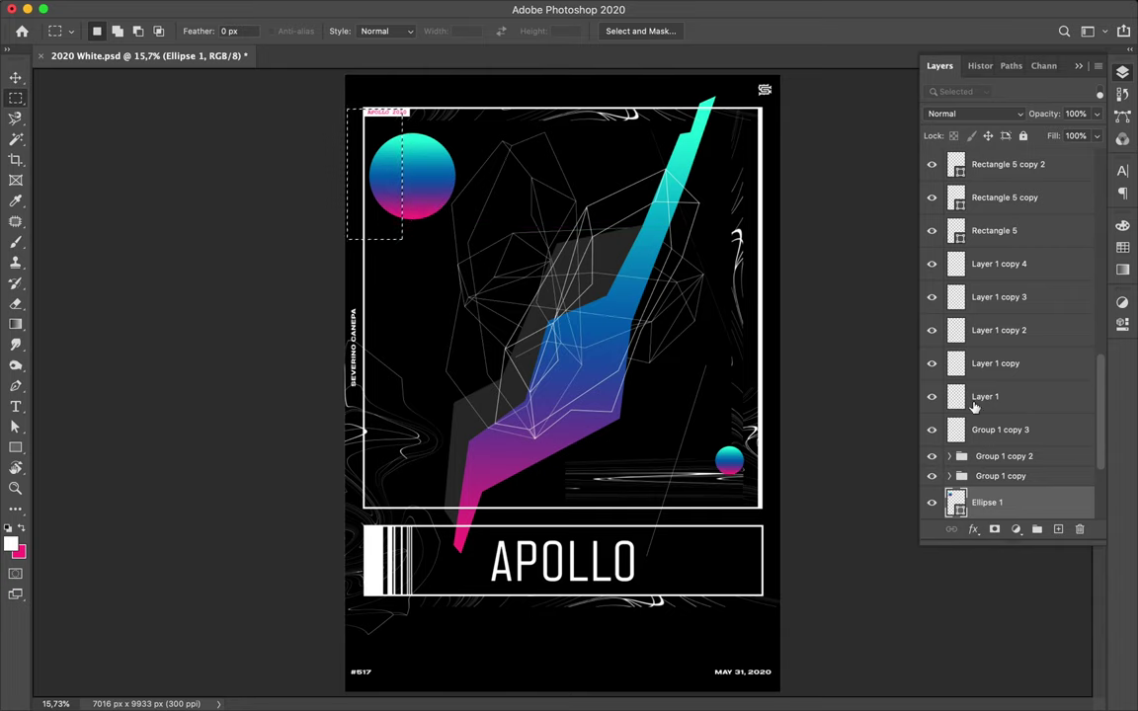
pyautogui.press('v')
pyautogui.moveTo(428, 158); pyautogui.dragTo(391, 158)
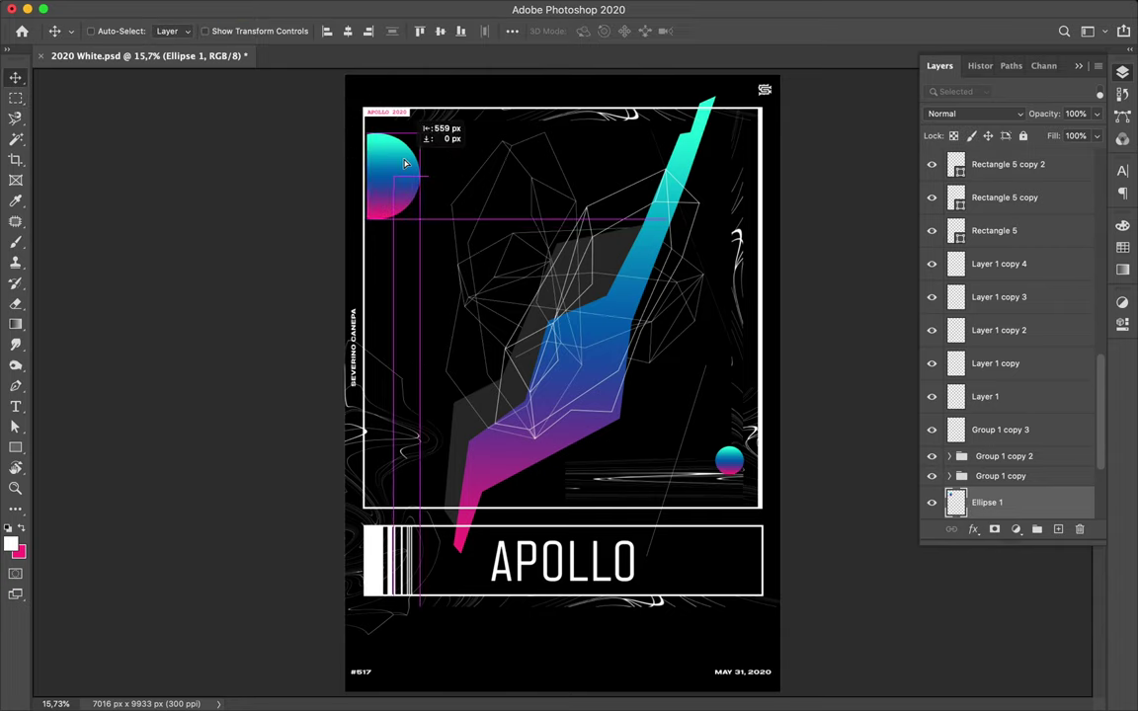
# Reposition the marble swirl texture, move its layer lower in the stack and hide it
pyautogui.scroll(2, 564, 387)
pyautogui.click(386, 452)
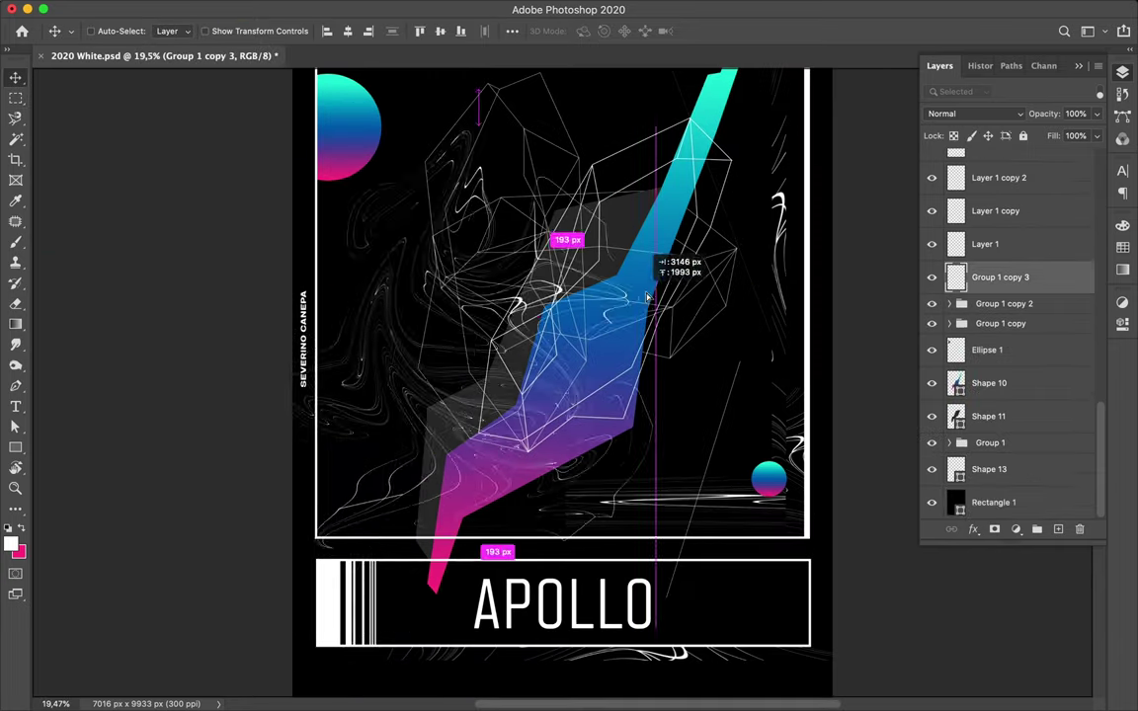
pyautogui.moveTo(385, 452); pyautogui.dragTo(731, 197)
pyautogui.scroll(-2, 732, 198)
pyautogui.moveTo(998, 277); pyautogui.dragTo(1035, 464)
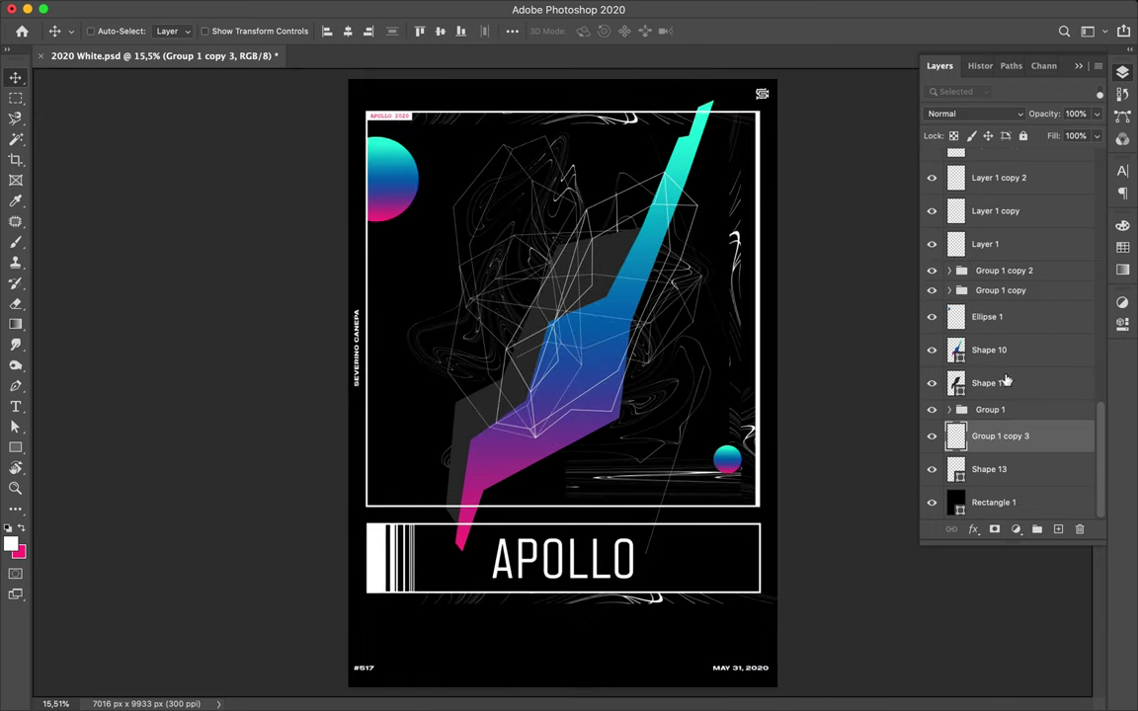
pyautogui.click(932, 436)
pyautogui.click(474, 465)
pyautogui.press('a')
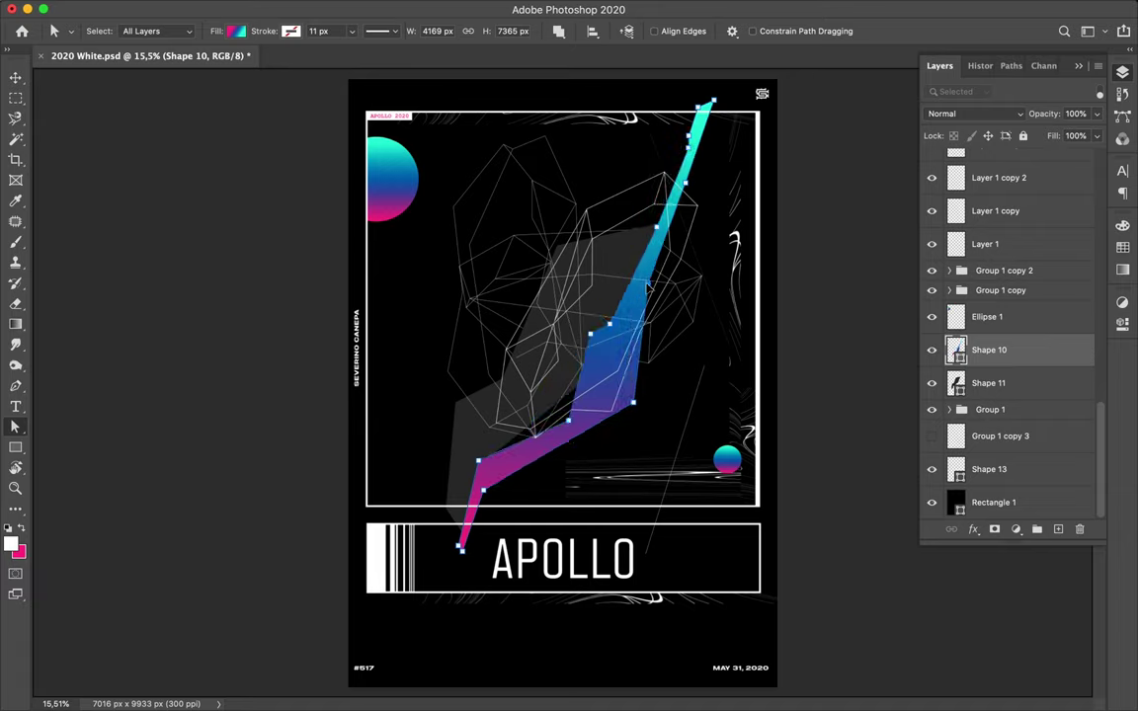
# Select the grey shadow shape and isolate its layer in the Layers list
pyautogui.click(593, 445)
pyautogui.press('v')
pyautogui.click(472, 533)
pyautogui.press('a')
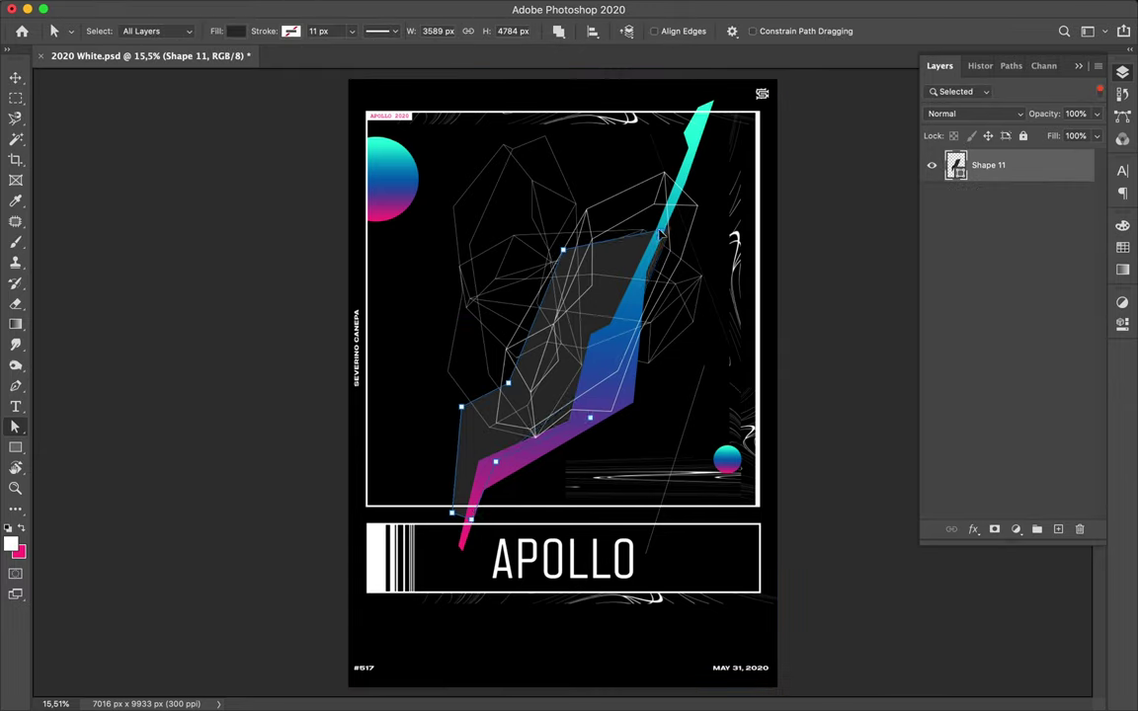
pyautogui.click(657, 401)
# Rotate the thin line to vertical and move it and the white squiggle to the left
pyautogui.press('v')
pyautogui.click(583, 544)
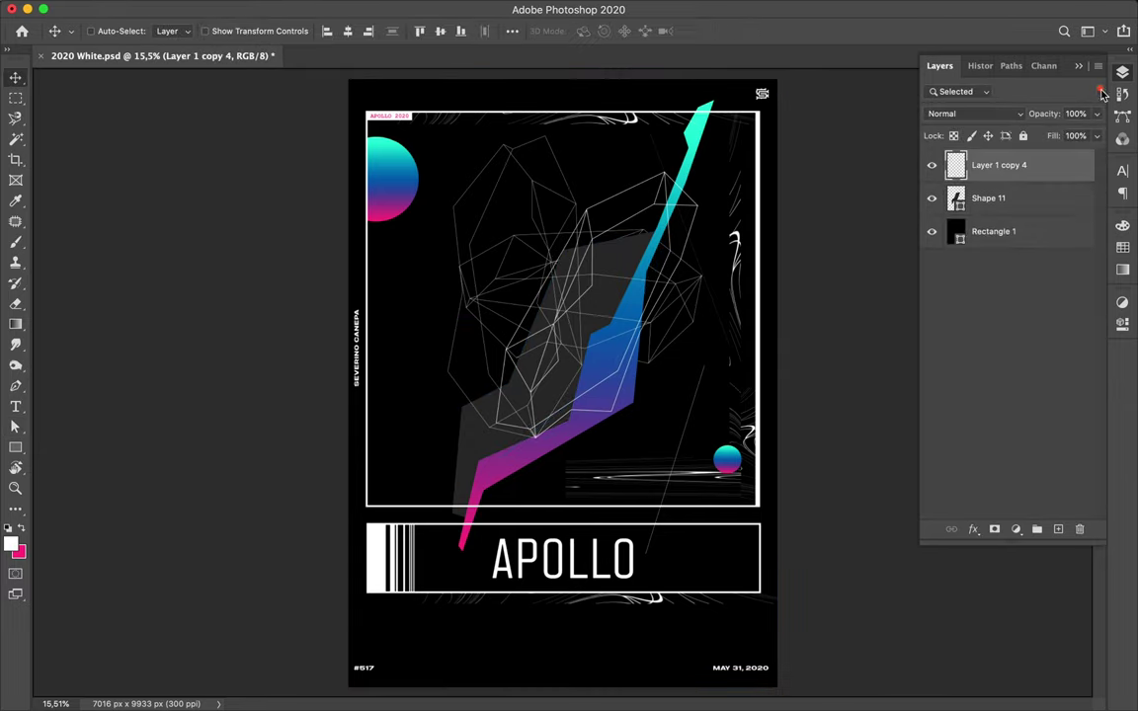
pyautogui.hotkey('ctrl', 't')
pyautogui.moveTo(712, 465); pyautogui.dragTo(534, 642)
pyautogui.press('Return')
pyautogui.moveTo(516, 367); pyautogui.dragTo(373, 367)
pyautogui.moveTo(748, 432)
pyautogui.mouseDown()
pyautogui.moveTo(625, 425)
pyautogui.moveTo(395, 368)
pyautogui.mouseUp()
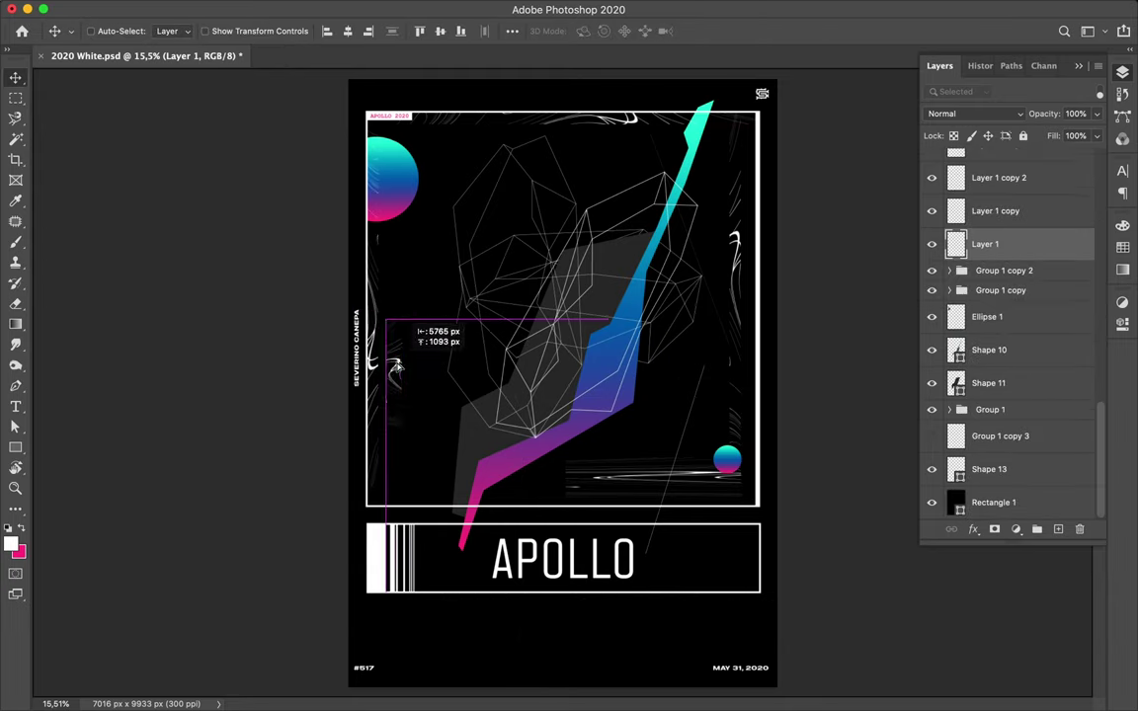
# Delete the gradient zigzag and reshape the grey shadow shape's anchor points
pyautogui.click(583, 433)
pyautogui.press('Delete')
pyautogui.moveTo(521, 397); pyautogui.dragTo(482, 389)
pyautogui.press('a')
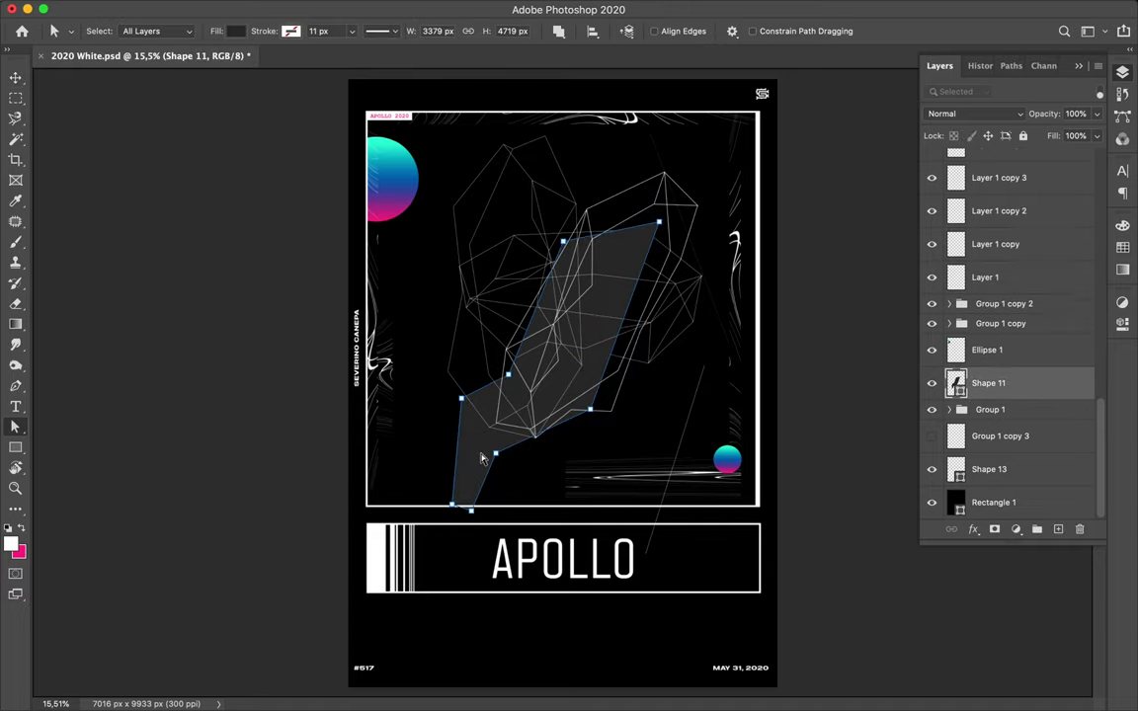
pyautogui.moveTo(676, 168); pyautogui.dragTo(675, 164)
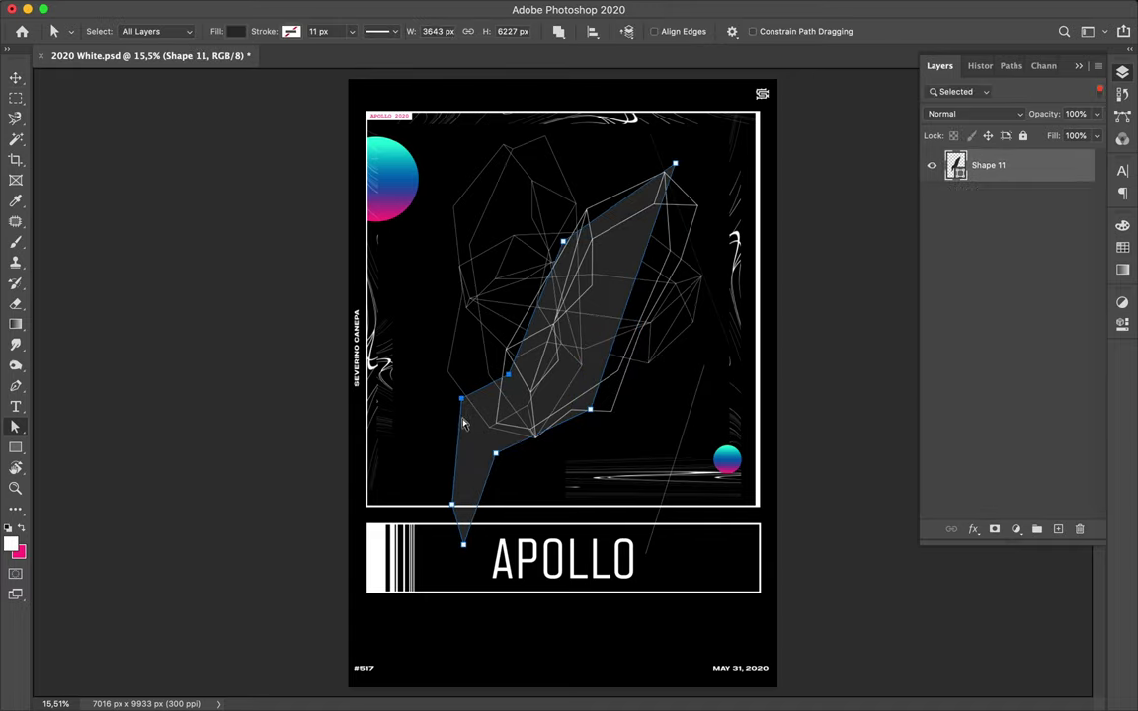
pyautogui.moveTo(473, 443); pyautogui.dragTo(490, 406)
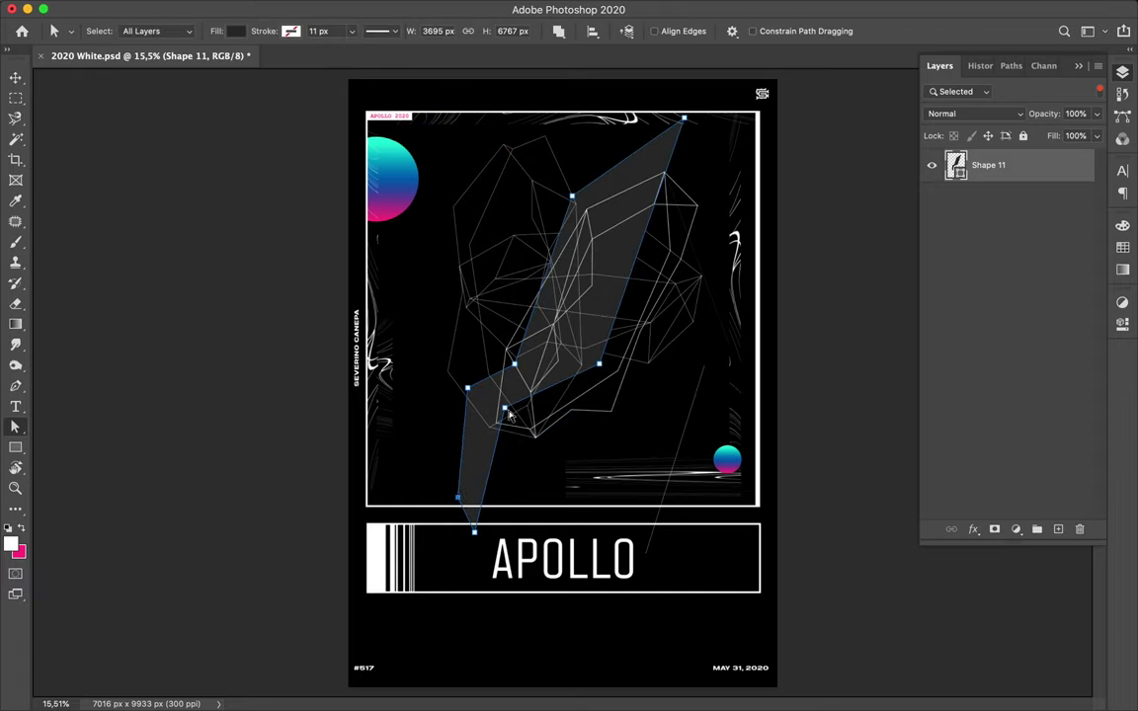
pyautogui.press('v')
pyautogui.scroll(-1, 598, 450)
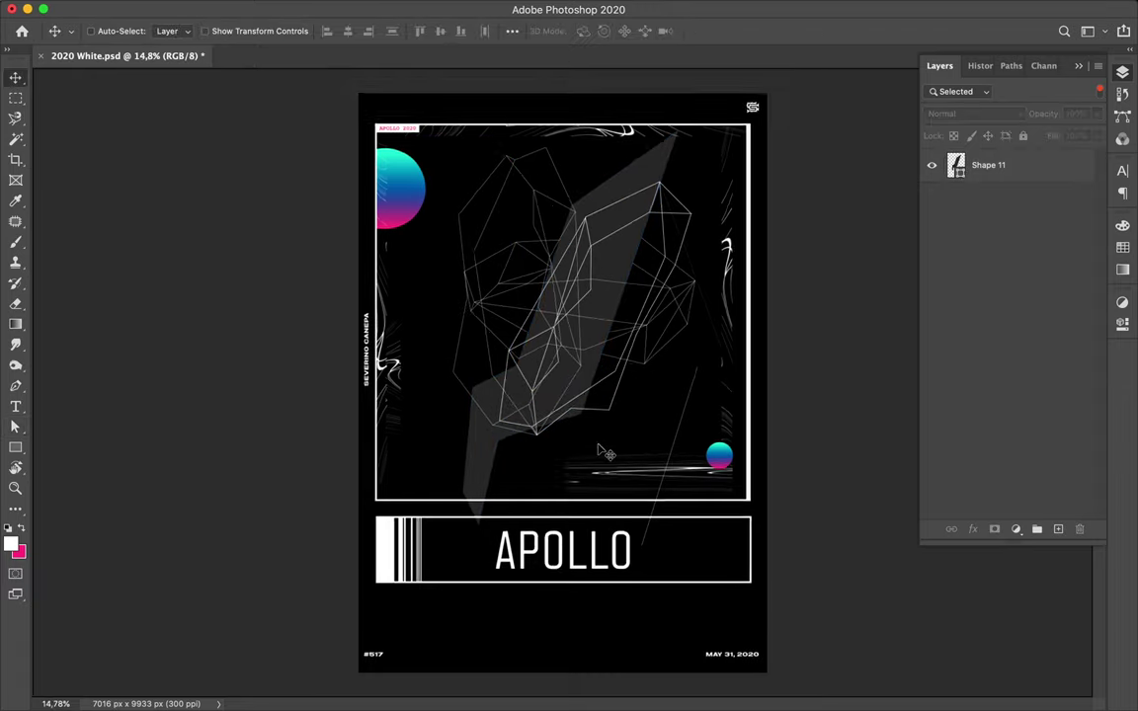
pyautogui.click(1100, 91)
pyautogui.keyDown('ctrl'); pyautogui.click(439, 415); pyautogui.keyUp('ctrl')
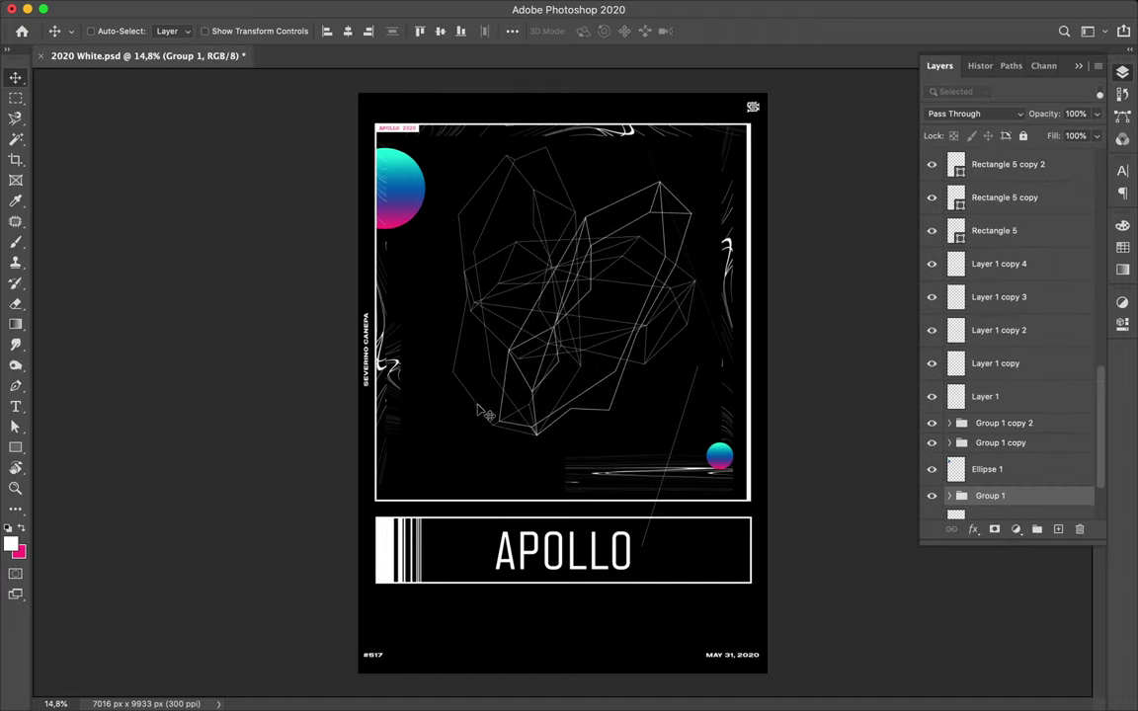
# Apply the Nimbus Mono font to the side credit text layer
pyautogui.scroll(-1, 437, 372)
pyautogui.keyDown('ctrl'); pyautogui.click(415, 161); pyautogui.keyUp('ctrl')
pyautogui.click(1123, 170)
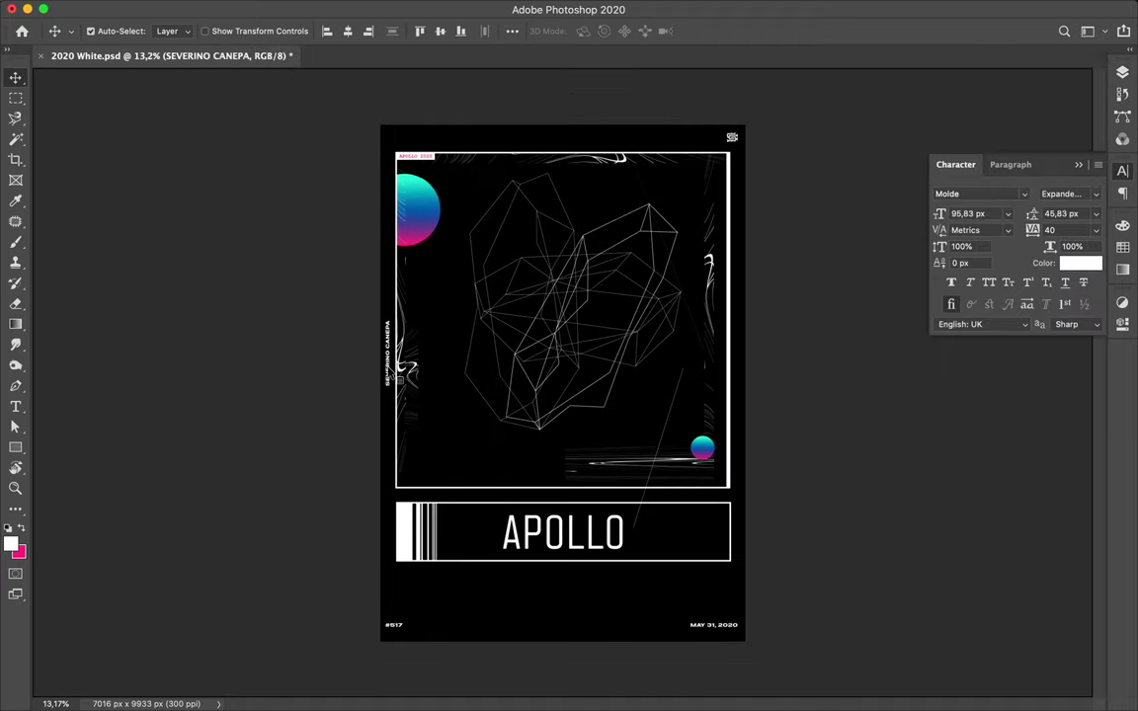
pyautogui.click(978, 194)
pyautogui.write('Nimbus Mono')
pyautogui.click(869, 310)
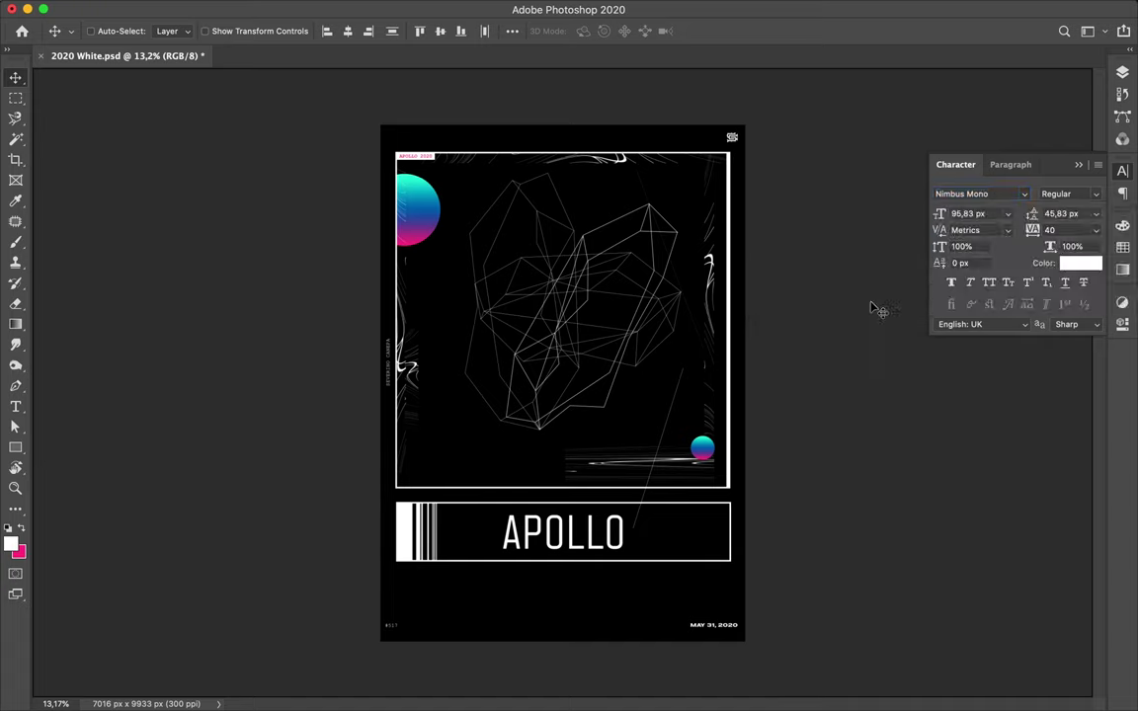
# Apply Nimbus Mono to the date text as well
pyautogui.scroll(3, 564, 596)
pyautogui.press('Return')
pyautogui.write('Nimbus Mono')
pyautogui.click(874, 301)
pyautogui.scroll(3, 860, 396)
# Adjust the top swirl strip and nudge the right-edge swirl slightly right
pyautogui.click(1096, 194)
pyautogui.click(1014, 183)
pyautogui.scroll(-2, 573, 396)
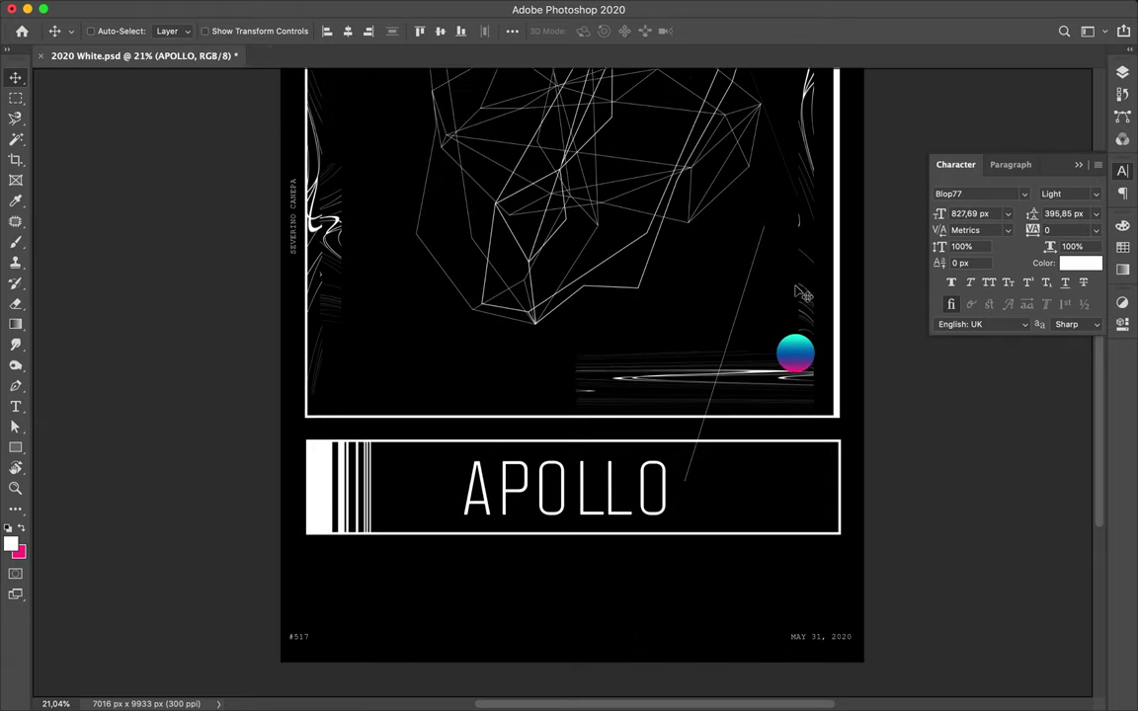
pyautogui.scroll(2, 591, 386)
pyautogui.scroll(-1, 591, 386)
pyautogui.keyDown('ctrl'); pyautogui.click(636, 116); pyautogui.keyUp('ctrl')
pyautogui.hotkey('ctrl', 't')
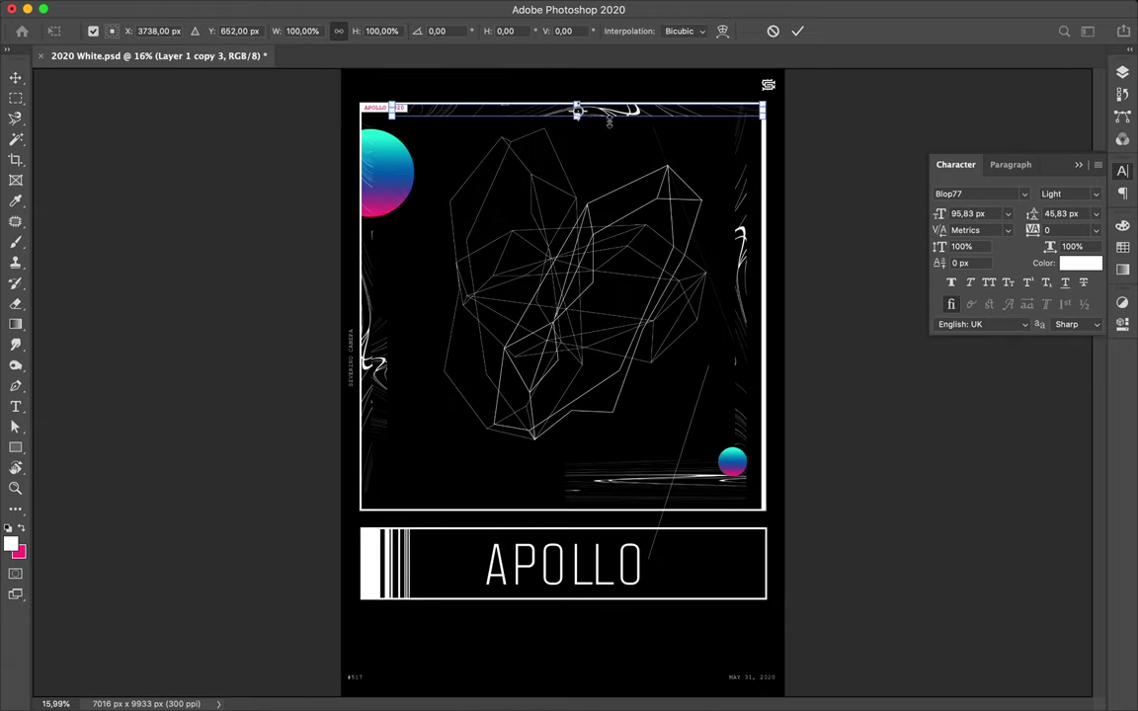
pyautogui.press('Return')
pyautogui.moveTo(748, 237); pyautogui.dragTo(760, 234)
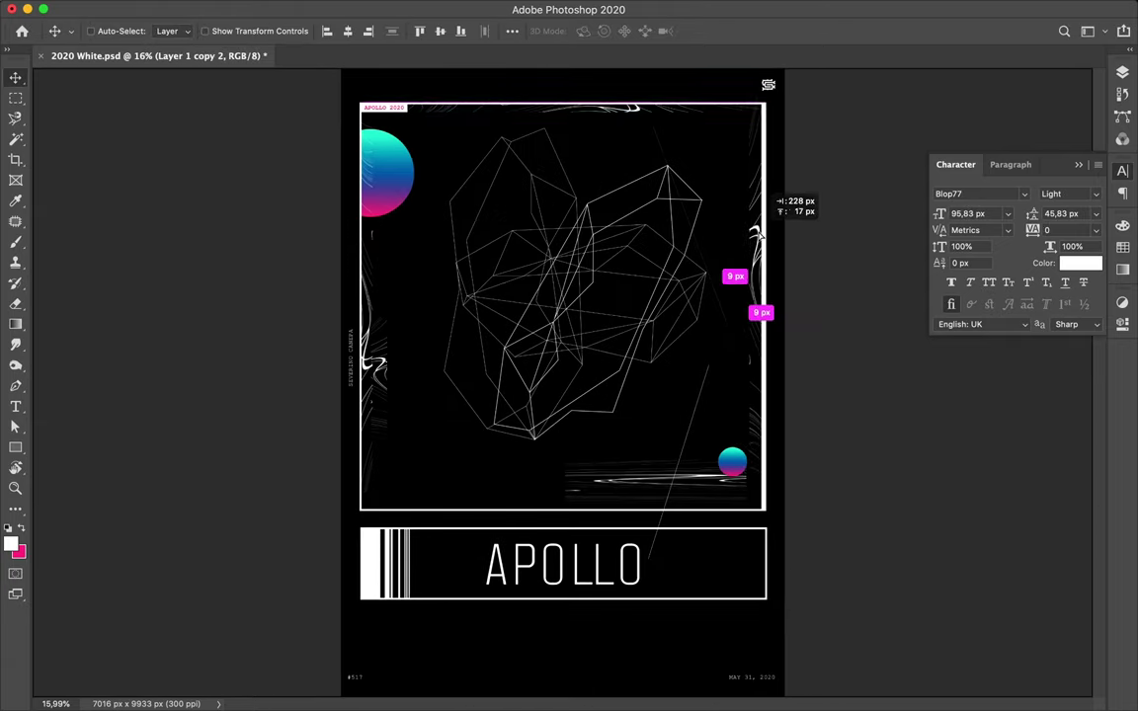
# Move Shape 9 into the wireframe group and shift the wireframe down
pyautogui.click(1122, 73)
pyautogui.click(991, 409)
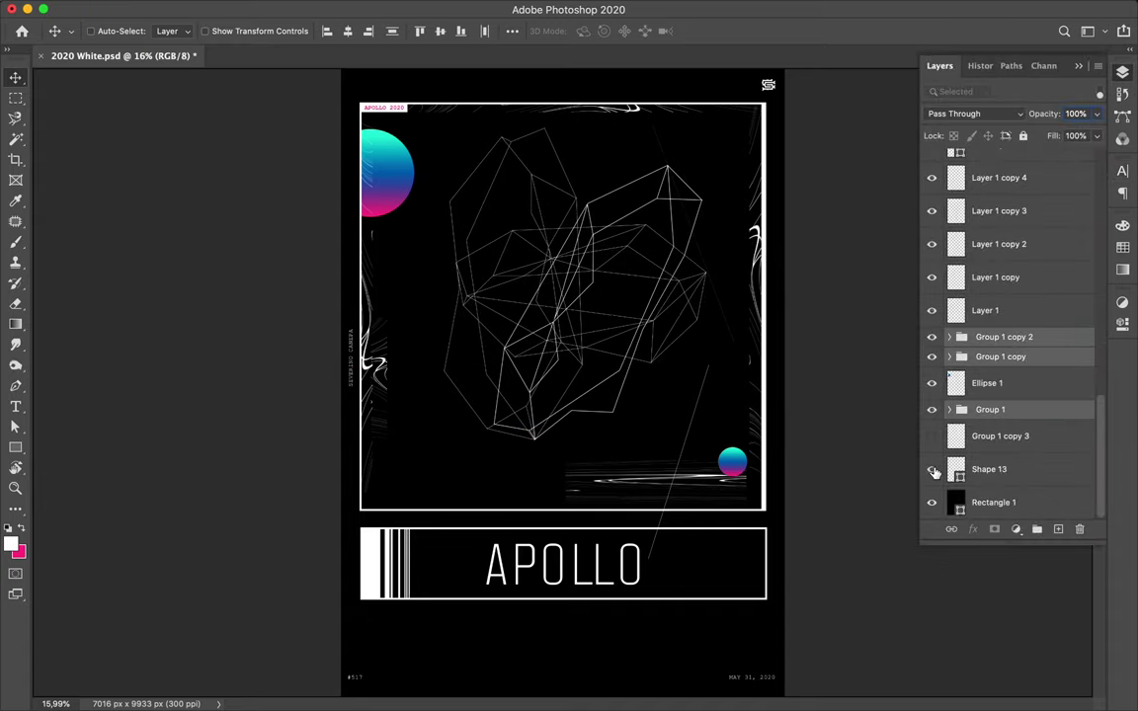
pyautogui.keyDown('ctrl'); pyautogui.click(578, 289); pyautogui.keyUp('ctrl')
pyautogui.moveTo(990, 163)
pyautogui.mouseDown()
pyautogui.moveTo(1000, 538)
pyautogui.moveTo(988, 409)
pyautogui.mouseUp()
pyautogui.moveTo(586, 302)
pyautogui.mouseDown()
pyautogui.moveTo(586, 339)
pyautogui.moveTo(521, 233)
pyautogui.mouseUp()
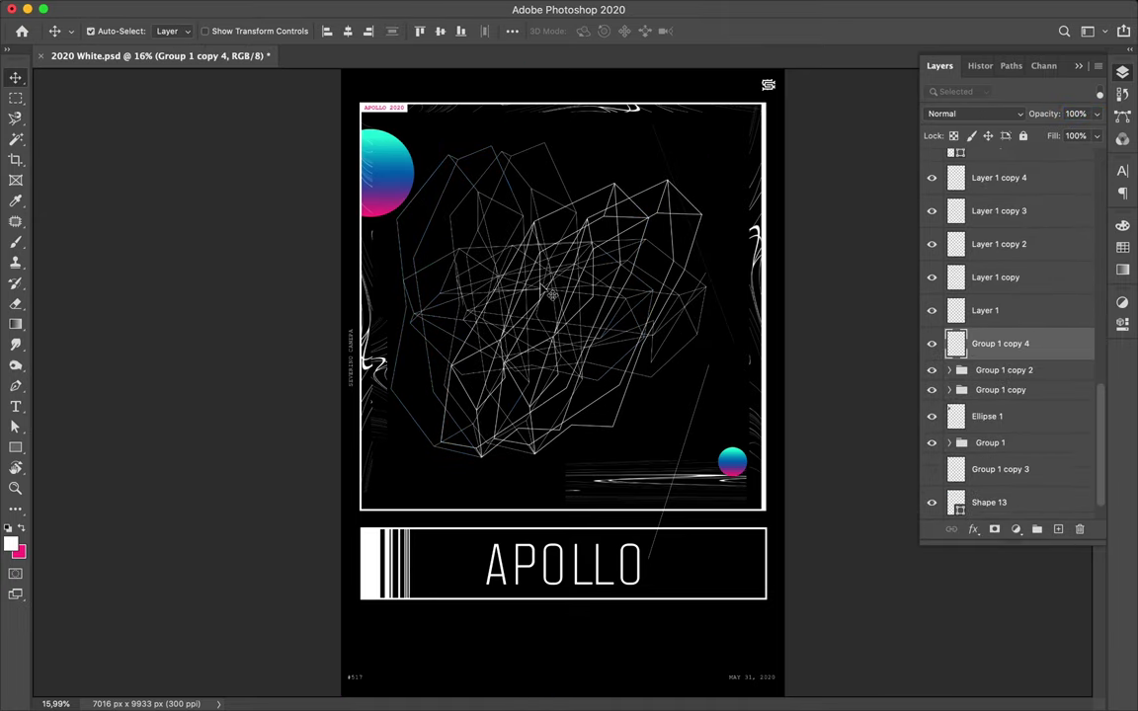
# Draw and fill a tall, narrow 8 px strip on a new layer
pyautogui.press('m')
pyautogui.hotkey('ctrl', 'shift', 'alt', 'n')
pyautogui.press('v')
pyautogui.click(1000, 376)
pyautogui.press('m')
pyautogui.moveTo(531, 139)
pyautogui.mouseDown()
pyautogui.moveTo(540, 475)
pyautogui.moveTo(487, 470)
pyautogui.mouseUp()
pyautogui.hotkey('ctrl', 'shift', 'alt', 'n')
# Add blank layers and shift the second wireframe group across the poster
pyautogui.hotkey('alt', '[')
pyautogui.hotkey('ctrl', 'shift', 'alt', 'n')
pyautogui.press('v')
pyautogui.click(1004, 436)
pyautogui.moveTo(454, 294)
pyautogui.mouseDown()
pyautogui.moveTo(440, 295)
pyautogui.moveTo(443, 321)
pyautogui.moveTo(650, 329)
pyautogui.mouseUp()
# Move the Layer 2 strip across the poster and make more copies of it
pyautogui.click(1026, 420)
pyautogui.scroll(-3, 989, 326)
pyautogui.click(985, 287)
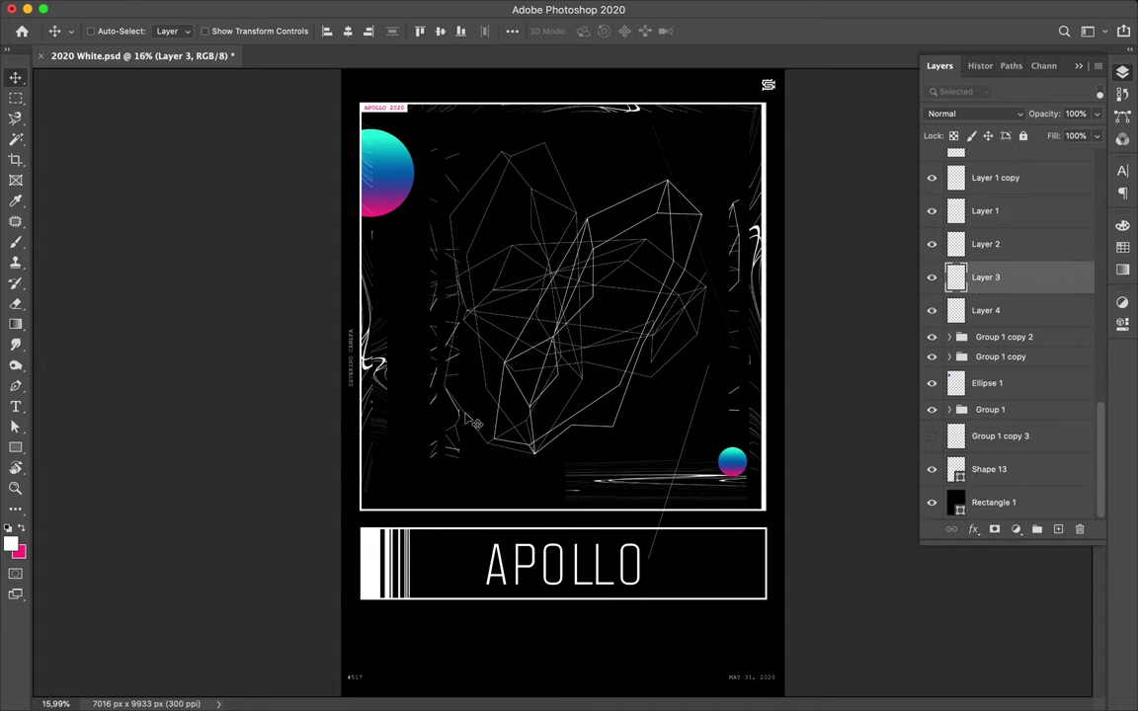
pyautogui.keyDown('ctrl'); pyautogui.click(415, 304); pyautogui.keyUp('ctrl')
pyautogui.moveTo(415, 303)
pyautogui.mouseDown()
pyautogui.moveTo(508, 303)
pyautogui.moveTo(511, 328)
pyautogui.mouseUp()
pyautogui.hotkey('ctrl', 'j')
pyautogui.hotkey('ctrl', 'j')
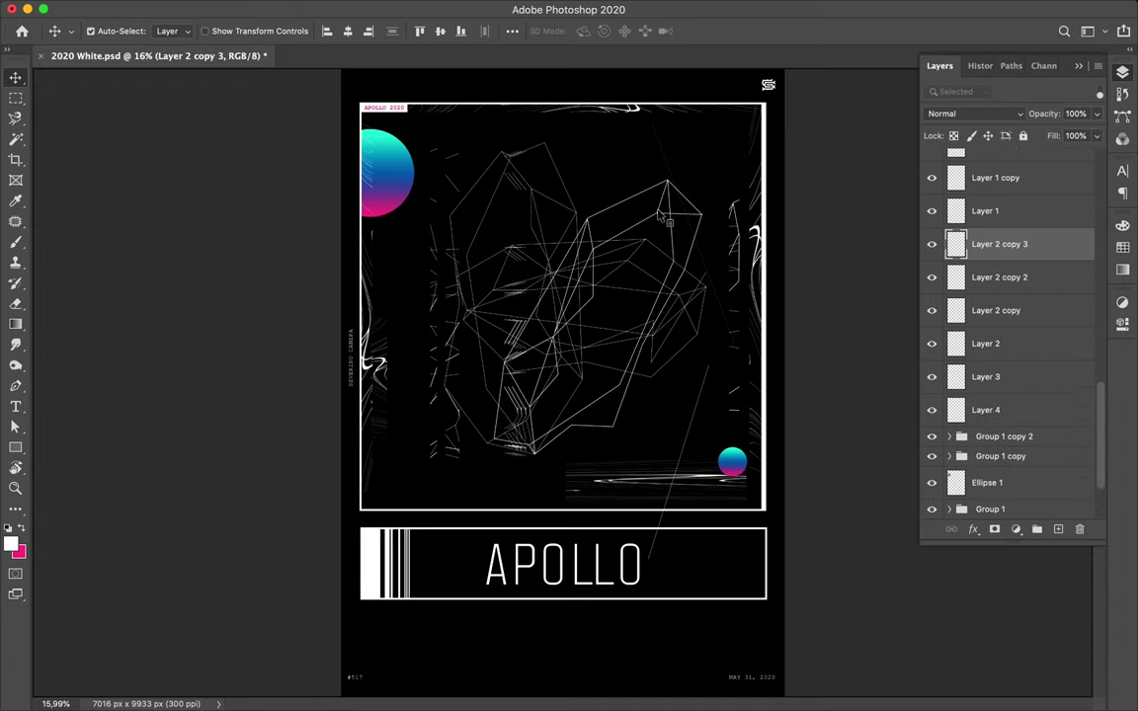
# Merge the Group 1 copies into one layer and cut a thin vertical strip from it
pyautogui.scroll(-2, 1036, 401)
pyautogui.click(1003, 386)
pyautogui.keyDown('shift'); pyautogui.click(1001, 405); pyautogui.keyUp('shift')
pyautogui.hotkey('ctrl', 'alt', 'e')
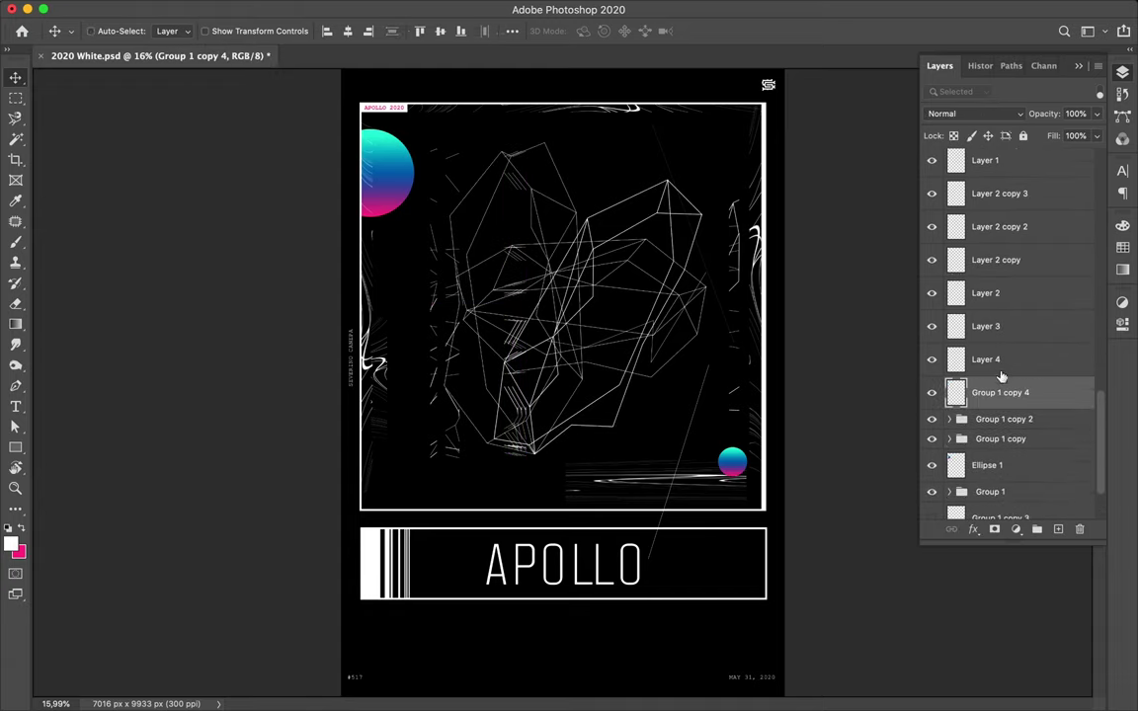
pyautogui.press('m')
pyautogui.moveTo(621, 181); pyautogui.dragTo(622, 390)
pyautogui.hotkey('ctrl', 'j')
pyautogui.hotkey('ctrl', 'j')
# Copy a second strip from the texture and slide the first strip into place
pyautogui.click(1004, 452)
pyautogui.press('v')
pyautogui.click(385, 371)
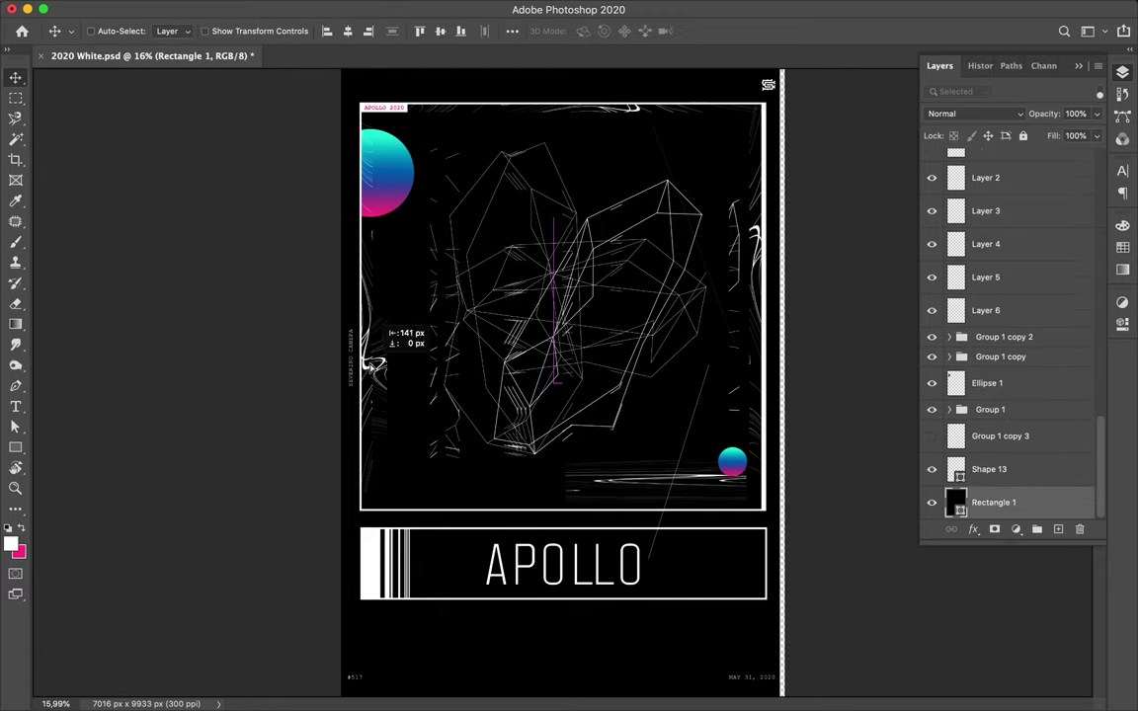
pyautogui.moveTo(380, 366); pyautogui.dragTo(374, 365)
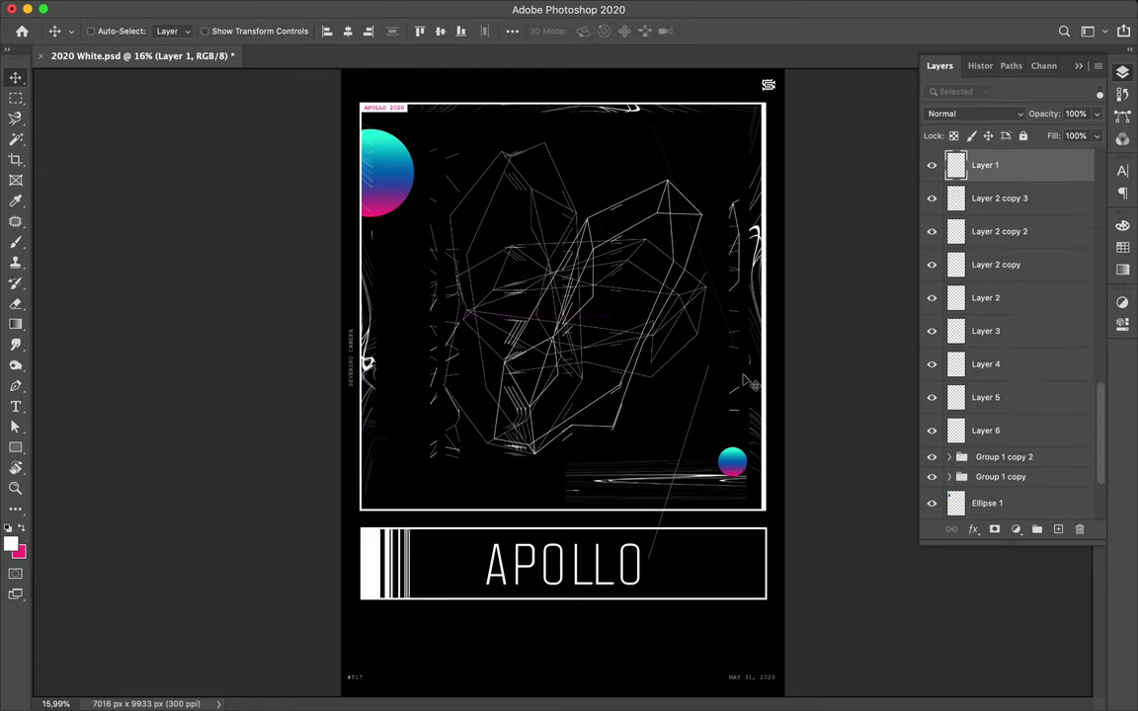
# Duplicate the Layer 4 strip twice, moving a copy down toward the APOLLO box
pyautogui.click(435, 363)
pyautogui.hotkey('ctrl', 'j')
pyautogui.hotkey('ctrl', 't')
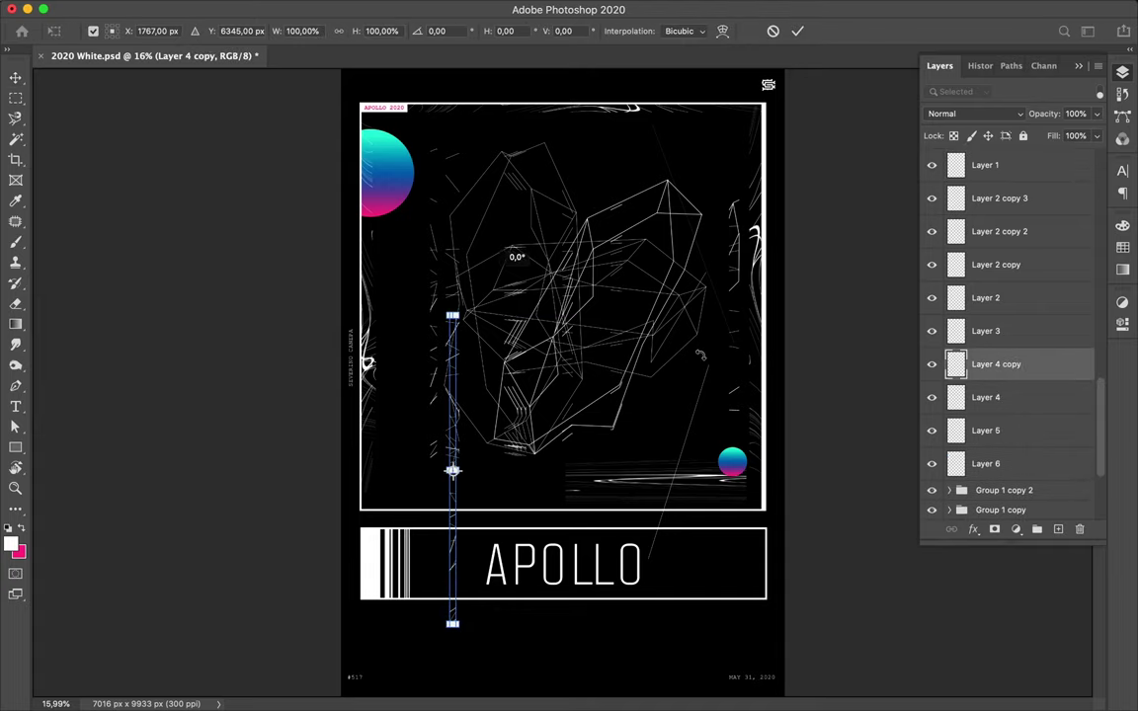
pyautogui.press('Return')
pyautogui.moveTo(453, 464)
pyautogui.mouseDown()
pyautogui.moveTo(682, 539)
pyautogui.moveTo(622, 565)
pyautogui.moveTo(596, 601)
pyautogui.mouseUp()
pyautogui.hotkey('ctrl', 'j')
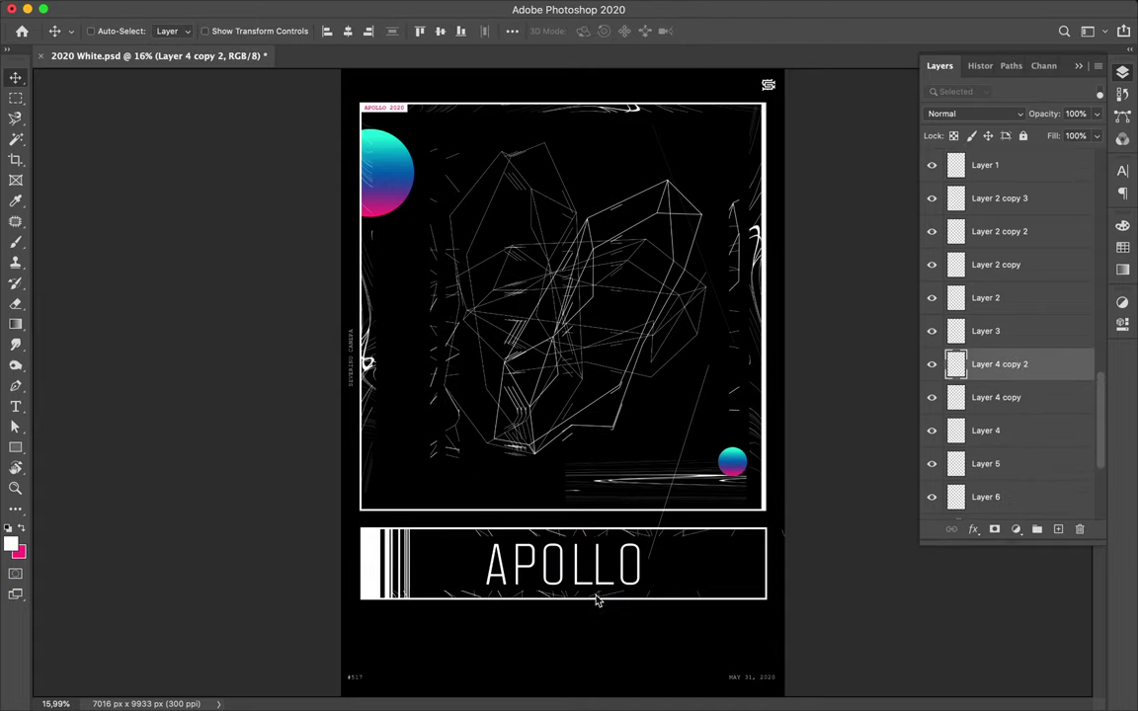
pyautogui.press('a')
pyautogui.click(766, 598)
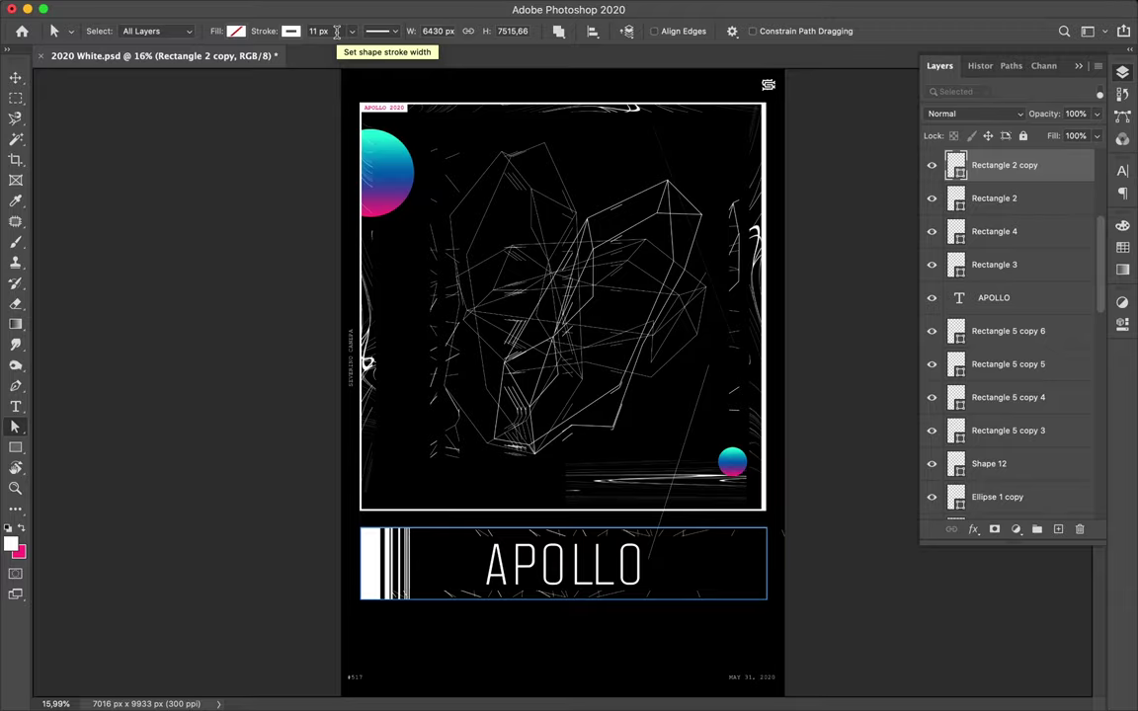
# Stretch the stripe rectangles at the banner's left end to fit the banner
pyautogui.press('v')
pyautogui.scroll(2, 241, 592)
pyautogui.scroll(5, 284, 458)
pyautogui.click(165, 464)
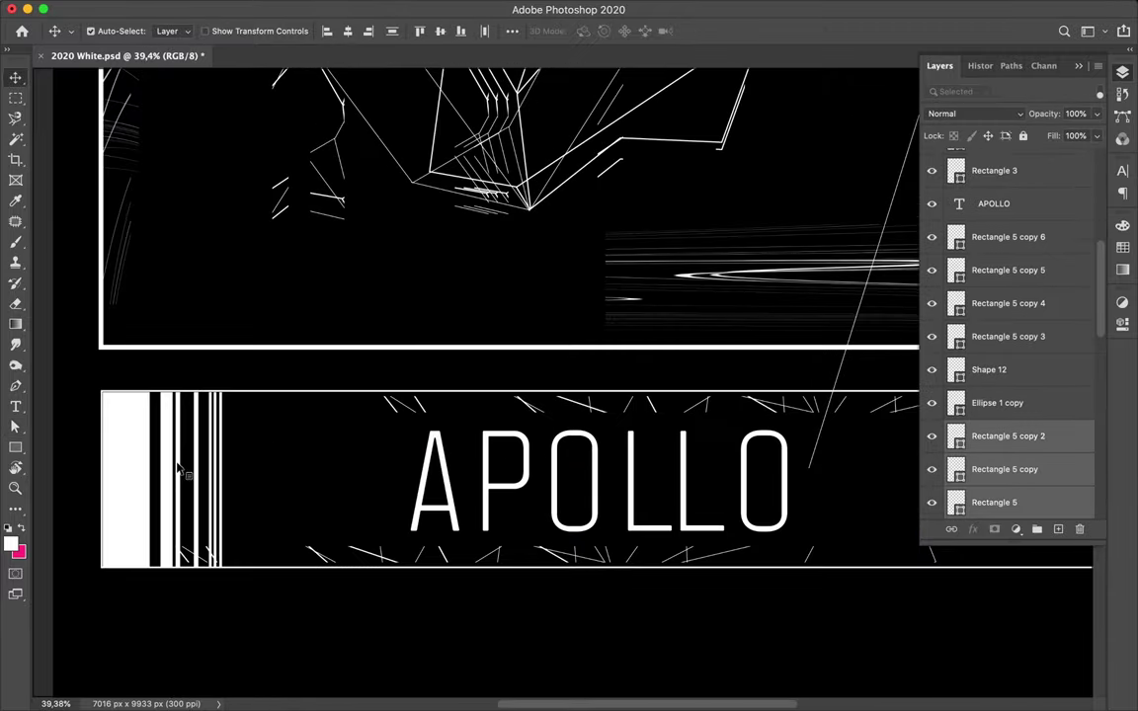
pyautogui.scroll(3, 178, 470)
pyautogui.keyDown('shift'); pyautogui.click(237, 494); pyautogui.keyUp('shift')
pyautogui.keyDown('shift'); pyautogui.click(265, 494); pyautogui.keyUp('shift')
pyautogui.hotkey('ctrl', 't')
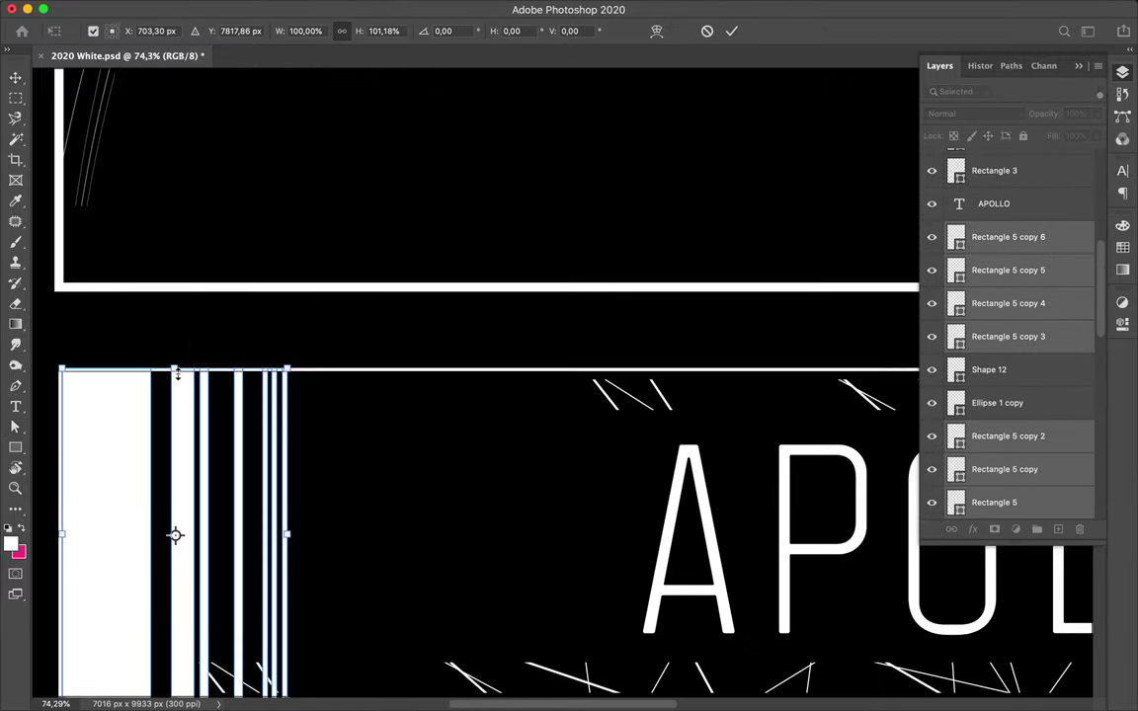
pyautogui.scroll(-3, 178, 374)
pyautogui.moveTo(176, 560); pyautogui.dragTo(176, 566)
pyautogui.moveTo(61, 393); pyautogui.dragTo(63, 393)
pyautogui.press('Return')
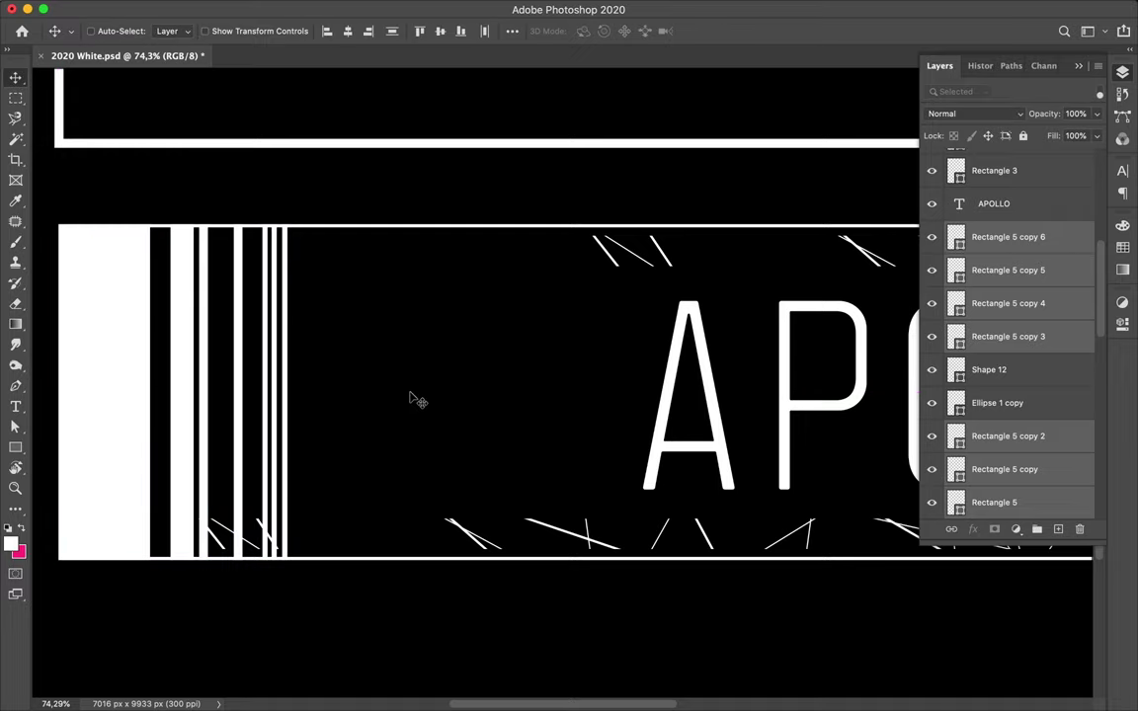
# Select a strip copy near the banner
pyautogui.scroll(-3, 415, 385)
pyautogui.scroll(-1, 431, 384)
pyautogui.scroll(-2, 431, 384)
pyautogui.scroll(-1, 439, 445)
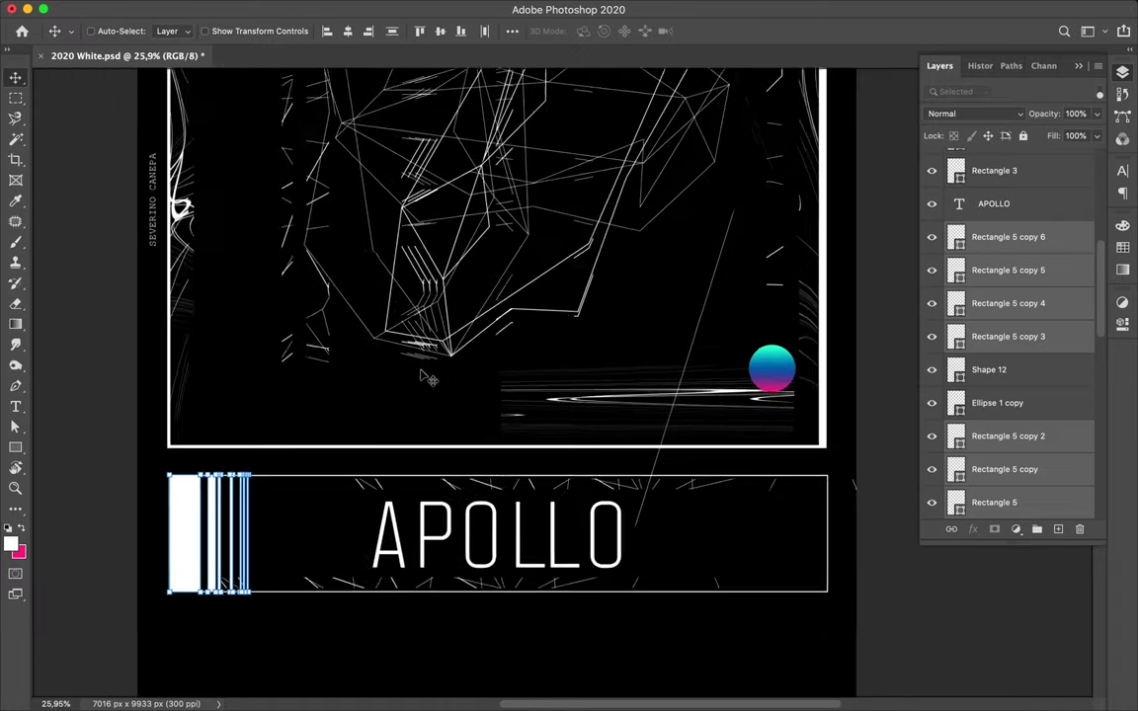
pyautogui.scroll(-1, 450, 512)
pyautogui.keyDown('super'); pyautogui.click(554, 564); pyautogui.keyUp('super')
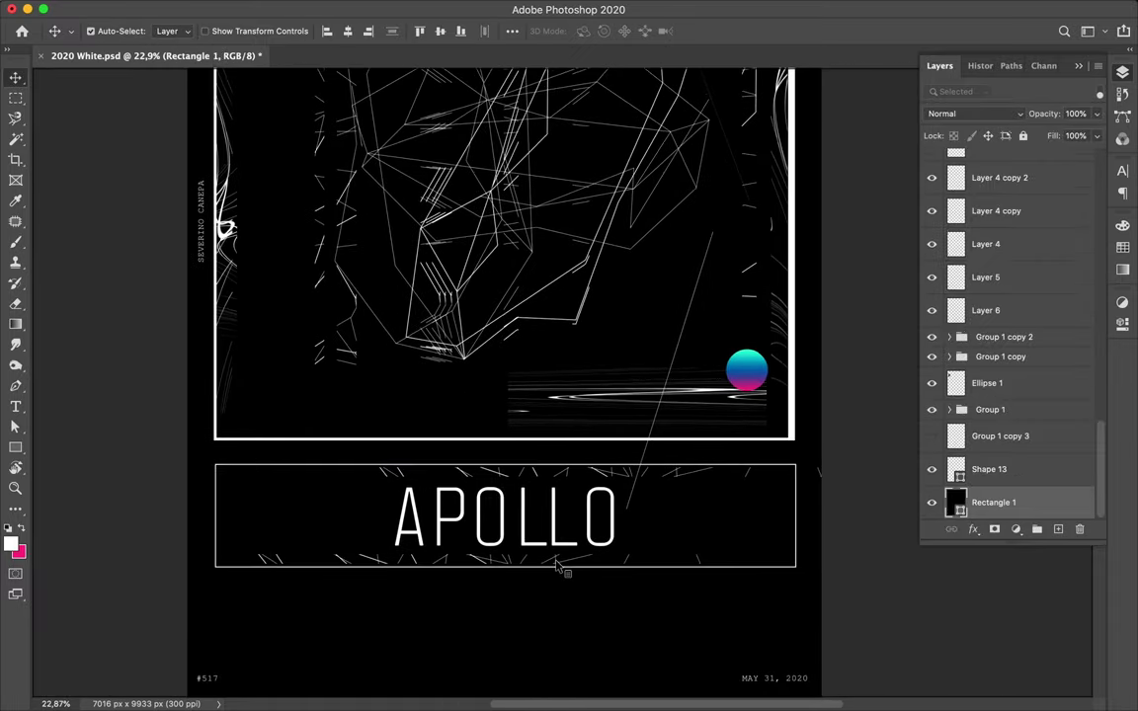
# Push the strip copy against the banner's top edge and select the APOLLO title
pyautogui.moveTo(555, 564); pyautogui.dragTo(535, 571)
pyautogui.keyDown('super'); pyautogui.click(597, 477); pyautogui.keyUp('super')
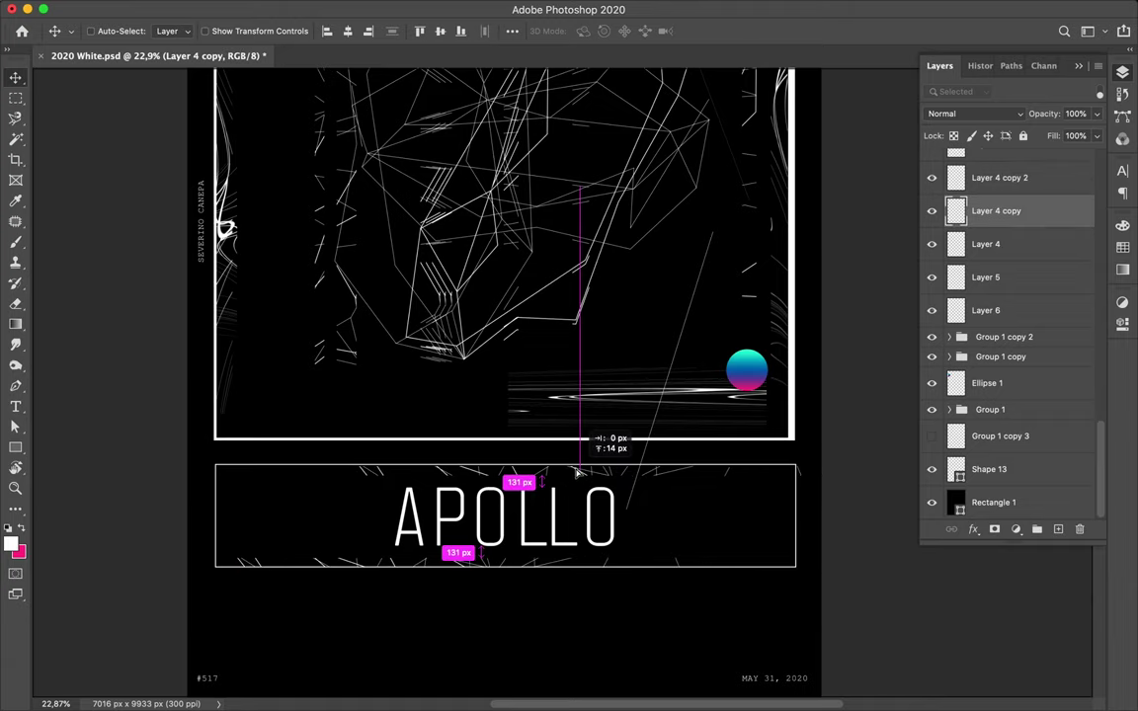
pyautogui.keyDown('super'); pyautogui.click(477, 482); pyautogui.keyUp('super')
pyautogui.click(513, 32)
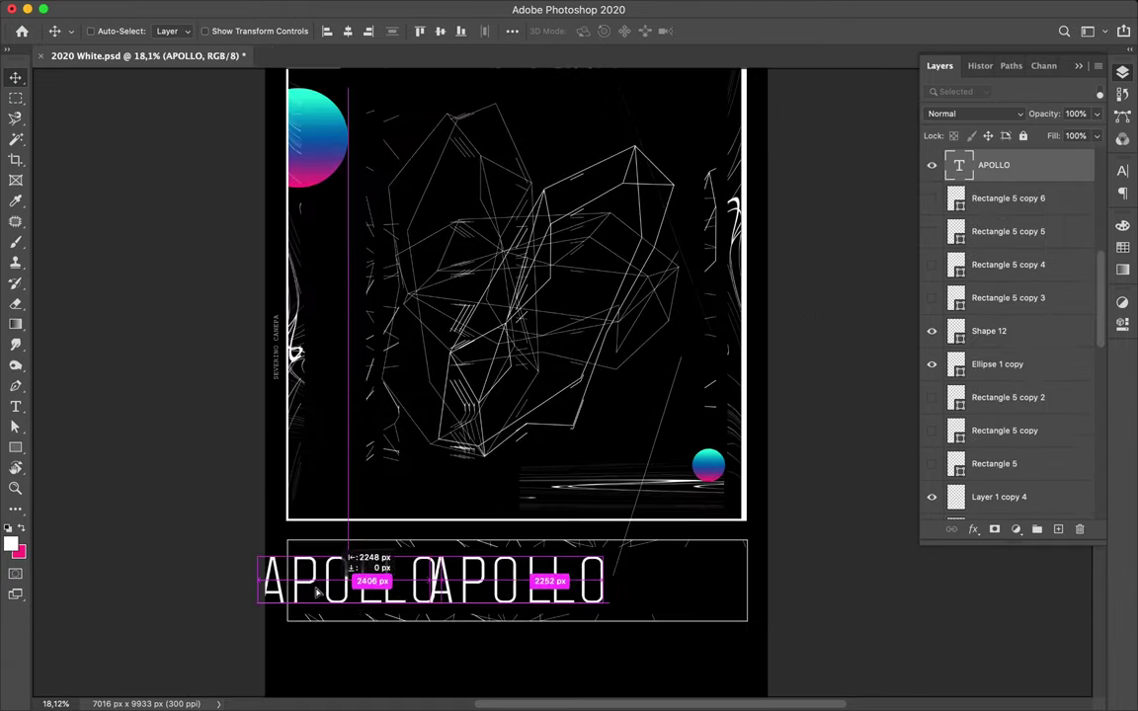
# Duplicate APOLLO, rasterize it, delete letters and shift it left so OLLO shows
pyautogui.moveTo(317, 591); pyautogui.dragTo(370, 591)
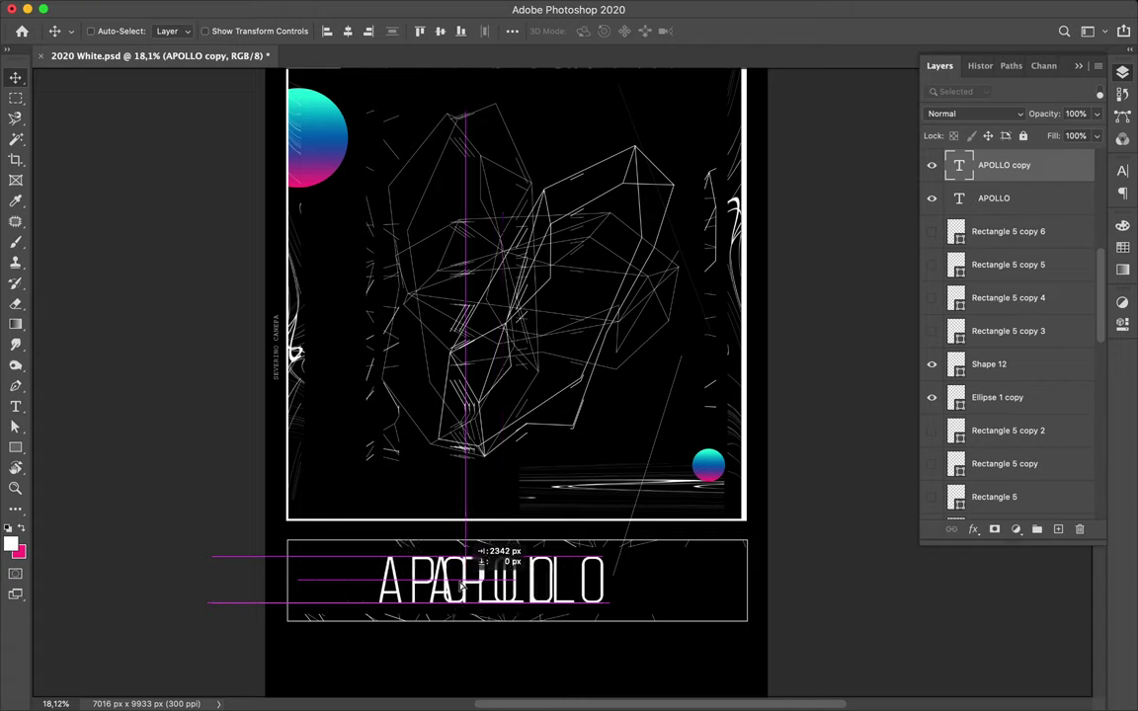
pyautogui.press('m')
pyautogui.moveTo(292, 491); pyautogui.dragTo(393, 659)
pyautogui.press('Delete')
pyautogui.click(686, 246)
pyautogui.rightClick(964, 165)
pyautogui.click(860, 405)
pyautogui.press('Delete')
pyautogui.press('v')
pyautogui.moveTo(432, 607); pyautogui.dragTo(242, 607)
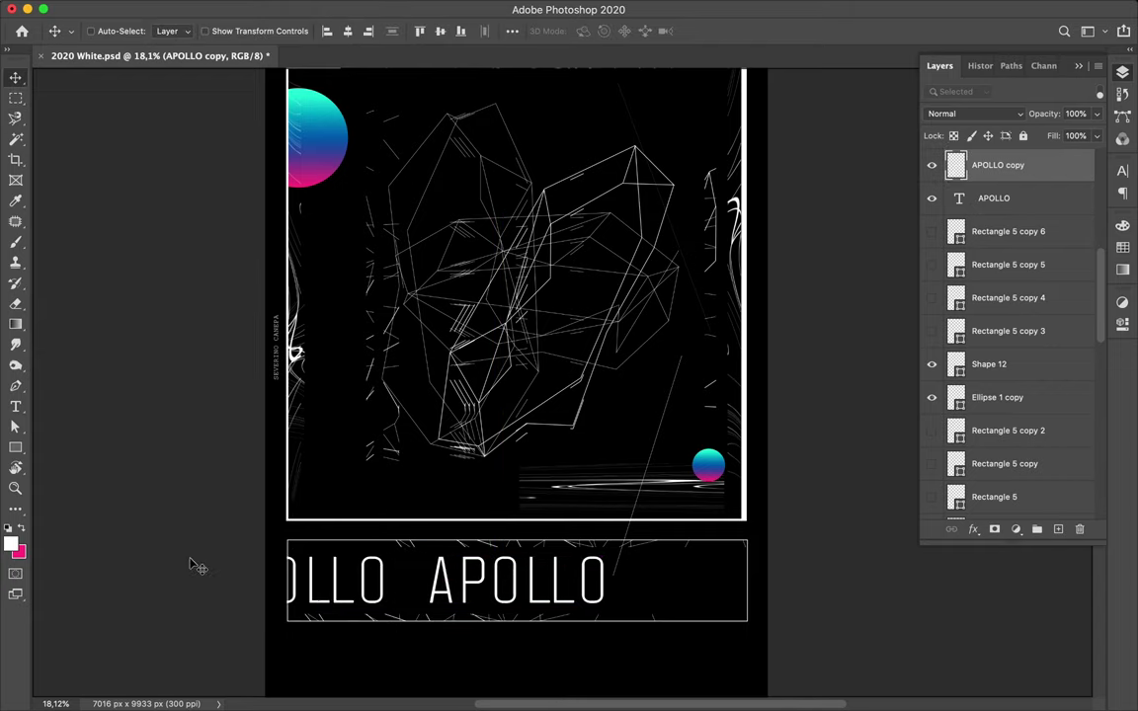
# Copy the APO letters to their own layer and move them to the banner's right end
pyautogui.scroll(4, 163, 579)
pyautogui.scroll(2, 170, 585)
pyautogui.scroll(-2, 165, 585)
pyautogui.scroll(-2, 165, 593)
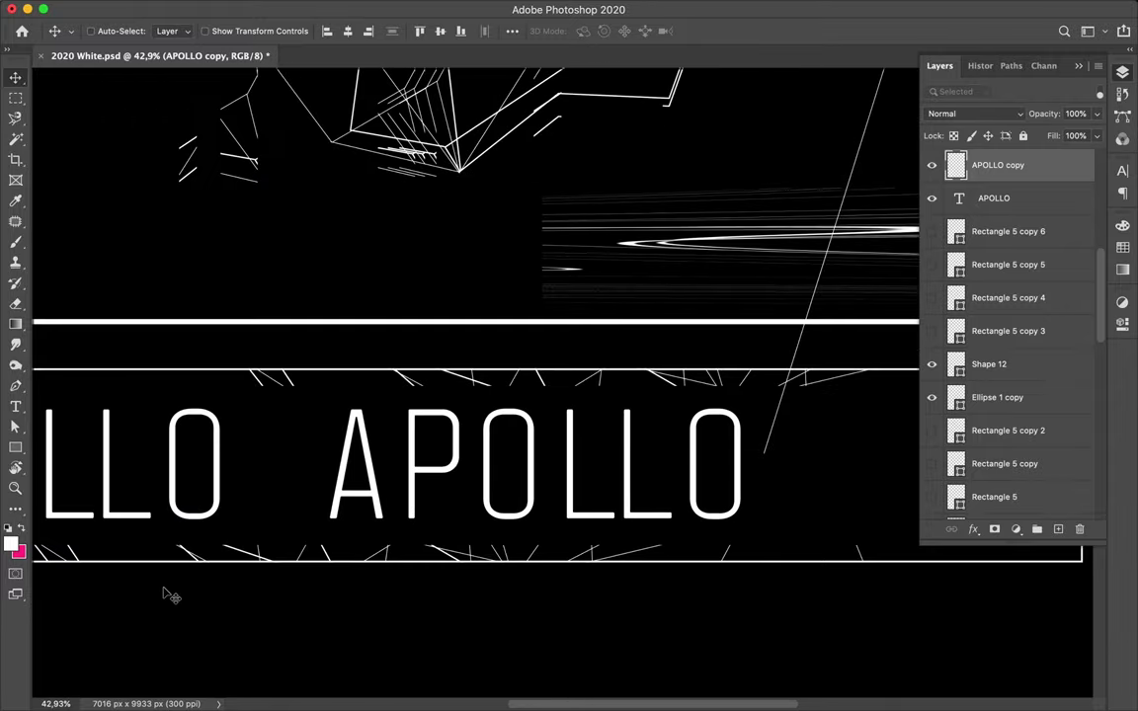
pyautogui.scroll(-1, 165, 593)
pyautogui.press('m')
pyautogui.moveTo(330, 383); pyautogui.dragTo(509, 588)
pyautogui.hotkey('ctrl', 'j')
pyautogui.press('v')
pyautogui.moveTo(435, 459); pyautogui.dragTo(632, 456)
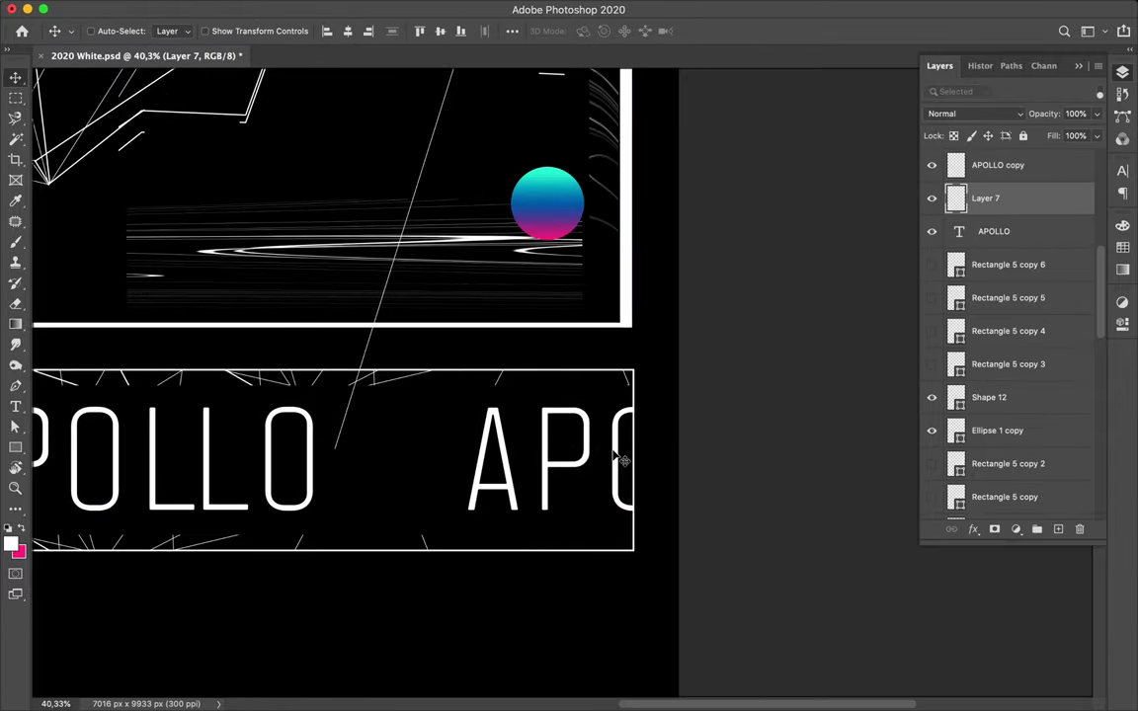
# Place a small resized gradient circle copy inside the wireframe
pyautogui.scroll(-2, 752, 381)
pyautogui.scroll(-1, 757, 386)
pyautogui.scroll(3, 757, 386)
pyautogui.scroll(3, 757, 386)
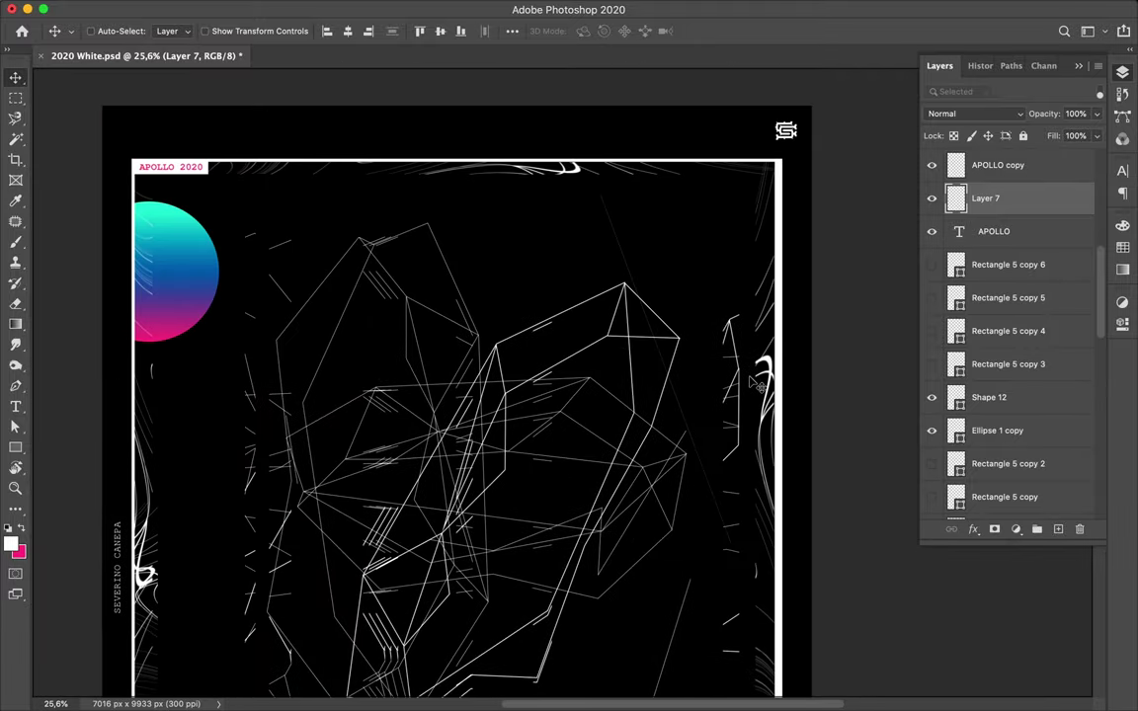
pyautogui.scroll(-2, 757, 386)
pyautogui.moveTo(695, 563)
pyautogui.mouseDown()
pyautogui.moveTo(306, 519)
pyautogui.moveTo(367, 488)
pyautogui.moveTo(659, 207)
pyautogui.mouseUp()
pyautogui.hotkey('ctrl', 't')
pyautogui.press('Return')
pyautogui.scroll(-2, 670, 462)
pyautogui.scroll(-1, 670, 461)
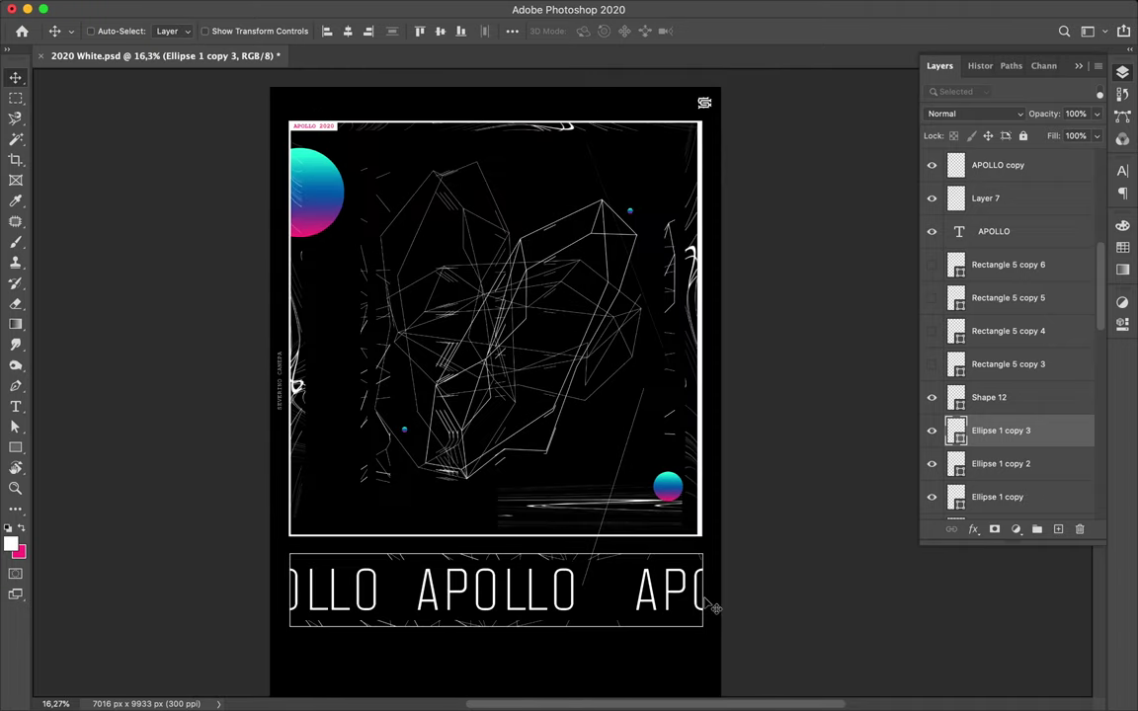
pyautogui.scroll(4, 670, 461)
# Duplicate the top-right logo into a row of four copies
pyautogui.press('a')
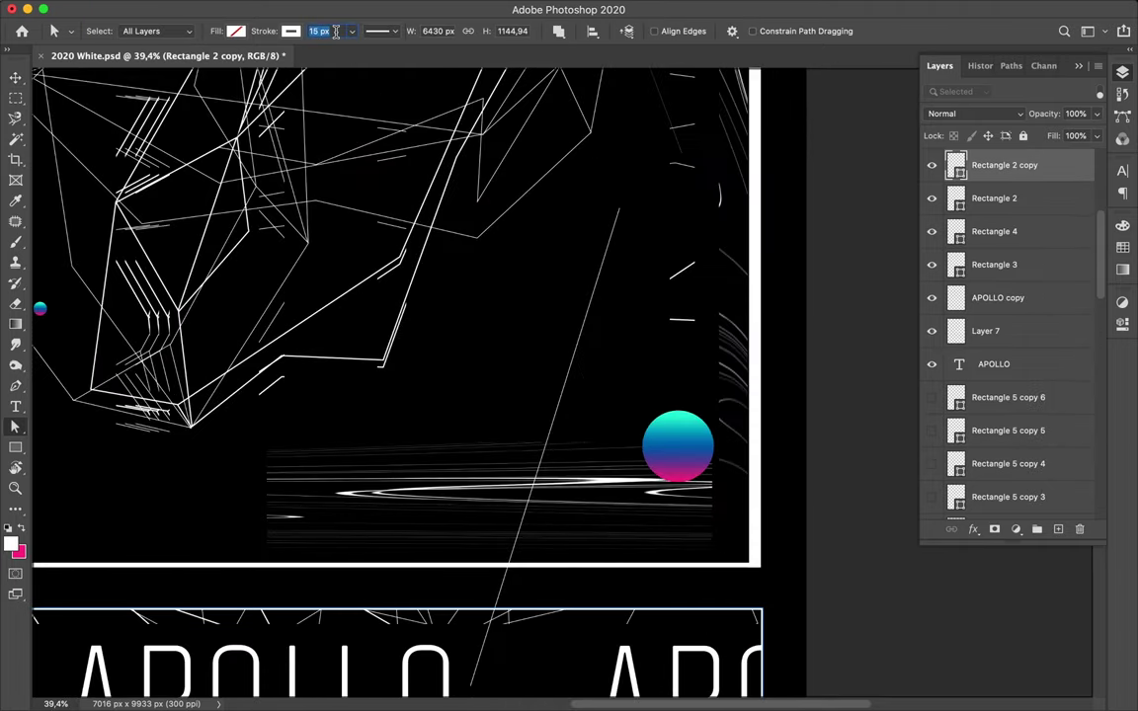
pyautogui.click(694, 316)
pyautogui.press('v')
pyautogui.scroll(-3, 800, 321)
pyautogui.scroll(-2, 800, 324)
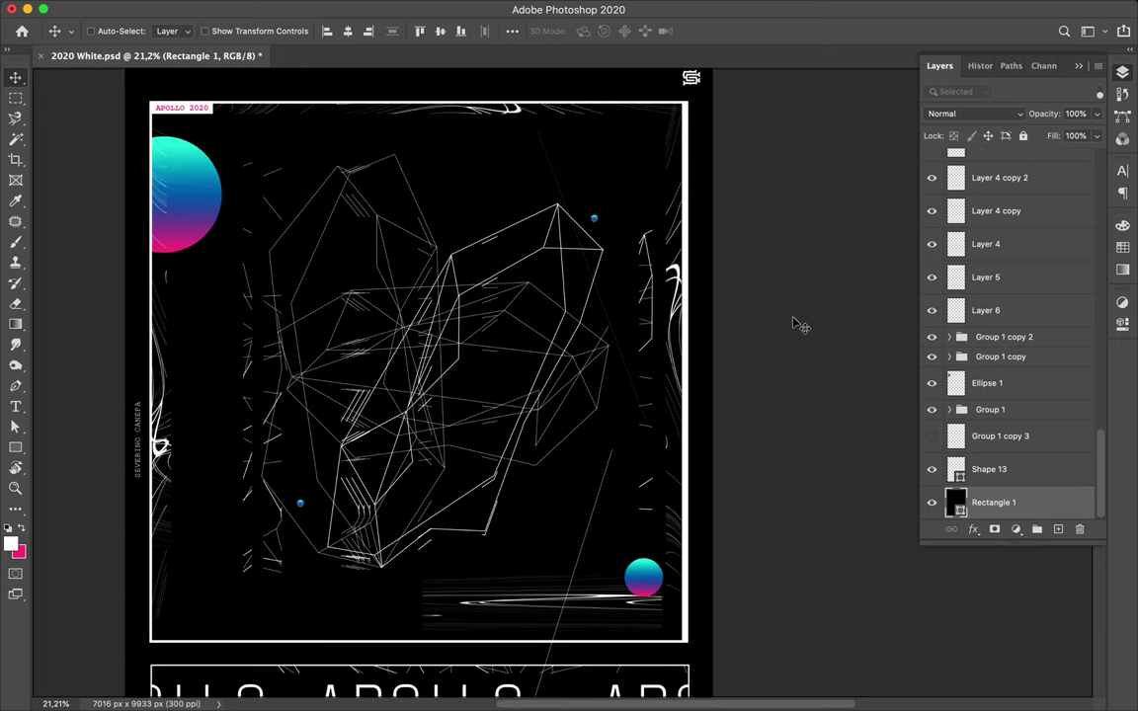
pyautogui.scroll(1, 719, 135)
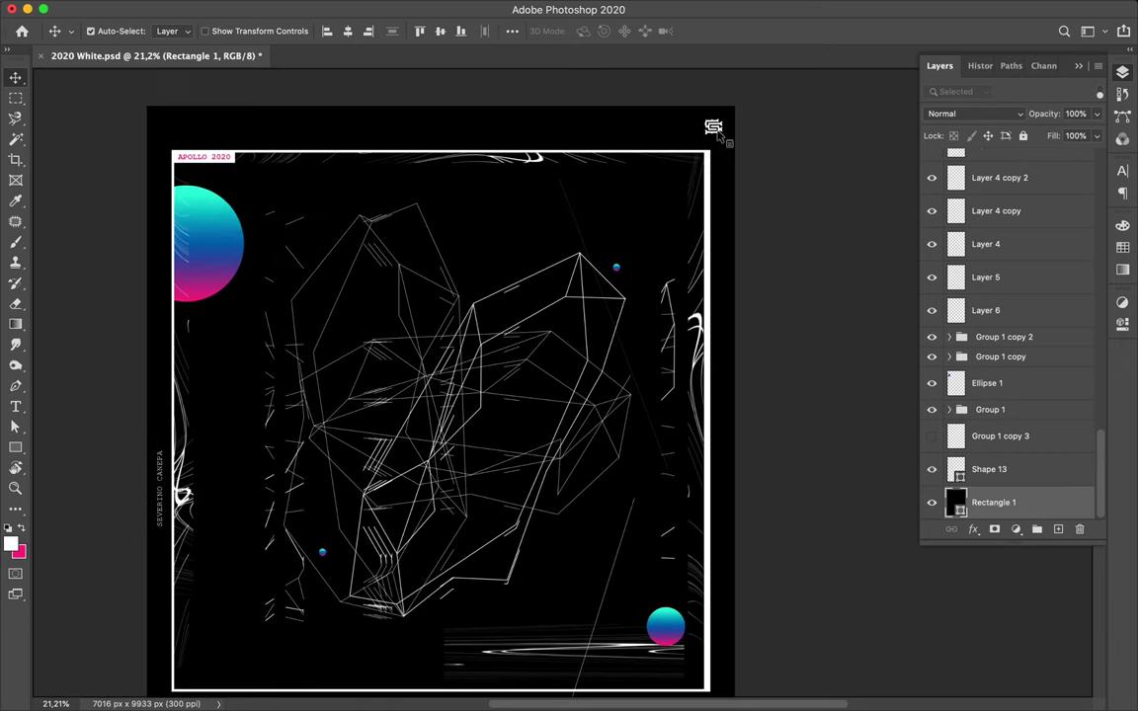
pyautogui.moveTo(729, 137); pyautogui.dragTo(665, 136)
pyautogui.keyDown('shift'); pyautogui.click(1047, 264); pyautogui.keyUp('shift')
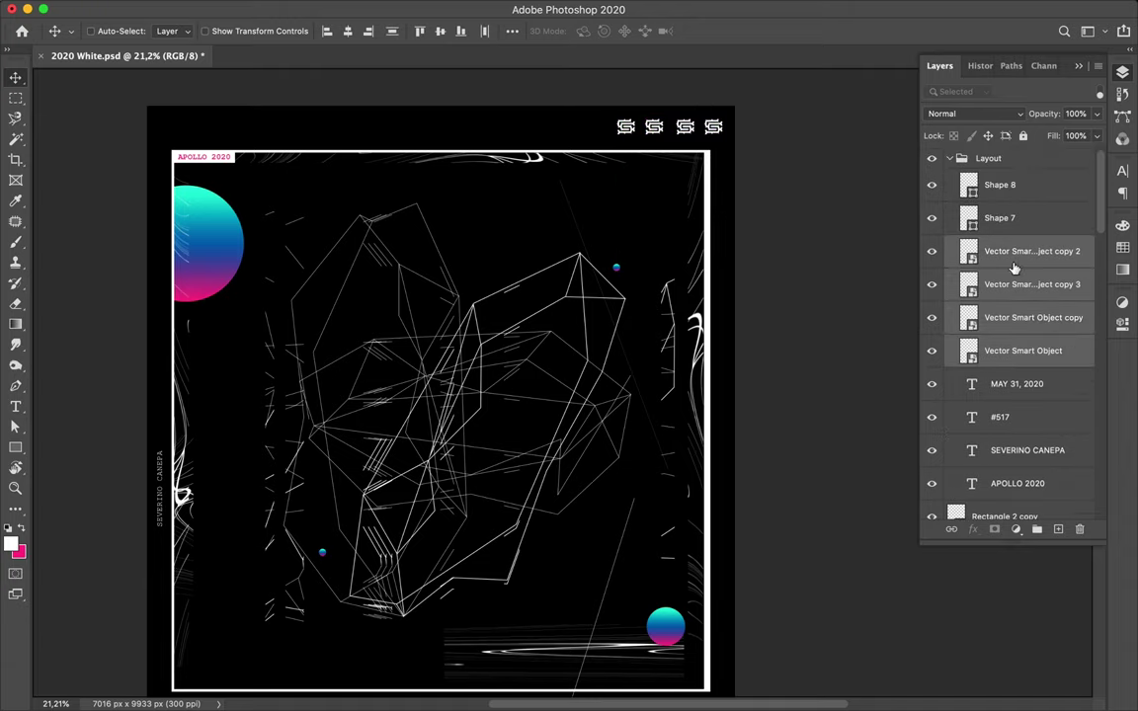
# Move the vertical author credit down below the APOLLO banner
pyautogui.scroll(-2, 544, 442)
pyautogui.scroll(-2, 544, 396)
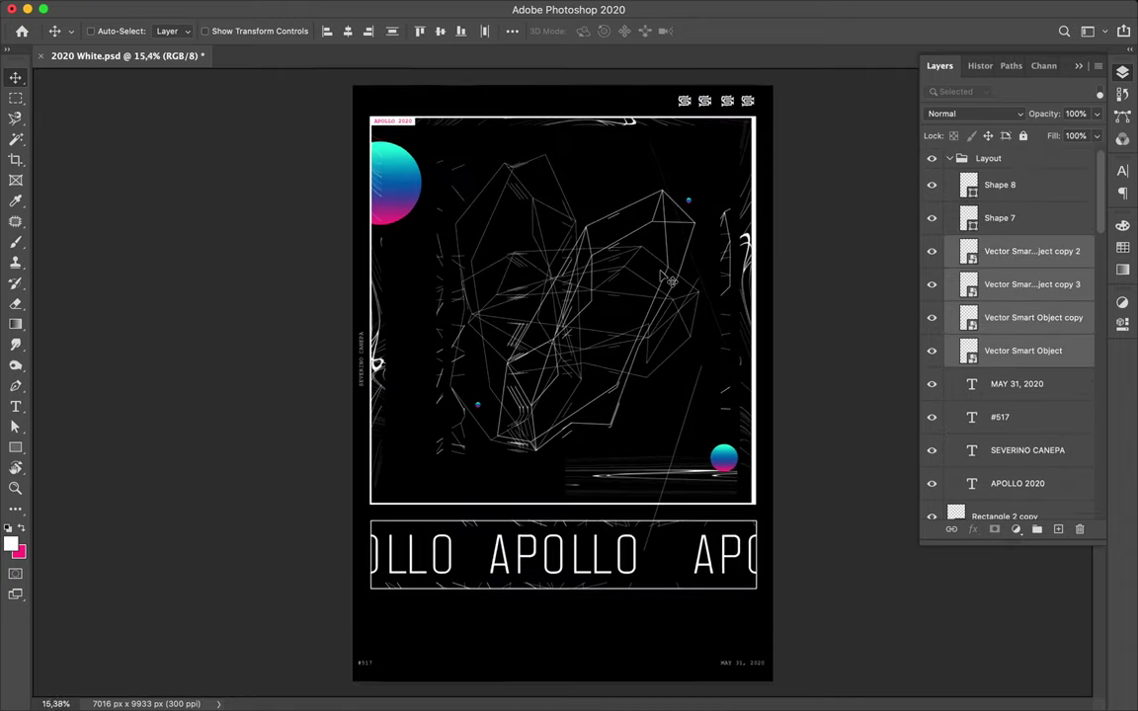
pyautogui.scroll(3, 672, 280)
pyautogui.hotkey('ctrl', 't')
pyautogui.moveTo(223, 113); pyautogui.dragTo(249, 571)
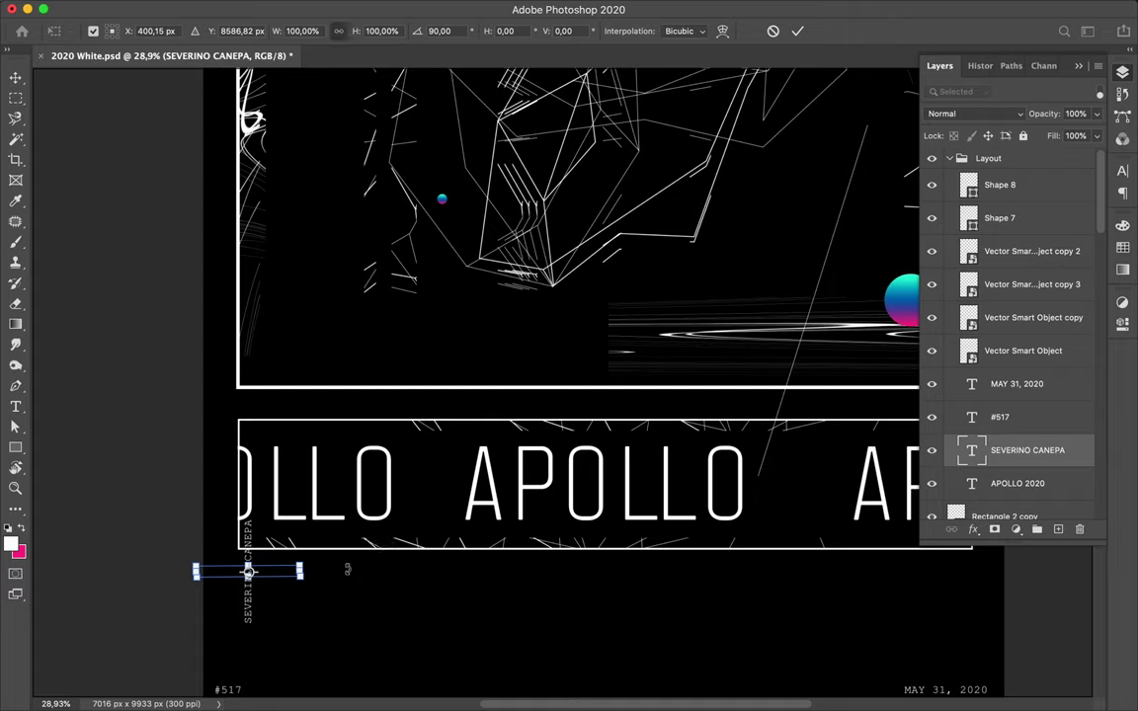
# Rotate the author credit, then select the credit, #517 and date layers for the bold font
pyautogui.moveTo(347, 569); pyautogui.dragTo(336, 494)
pyautogui.press('Return')
pyautogui.press('t')
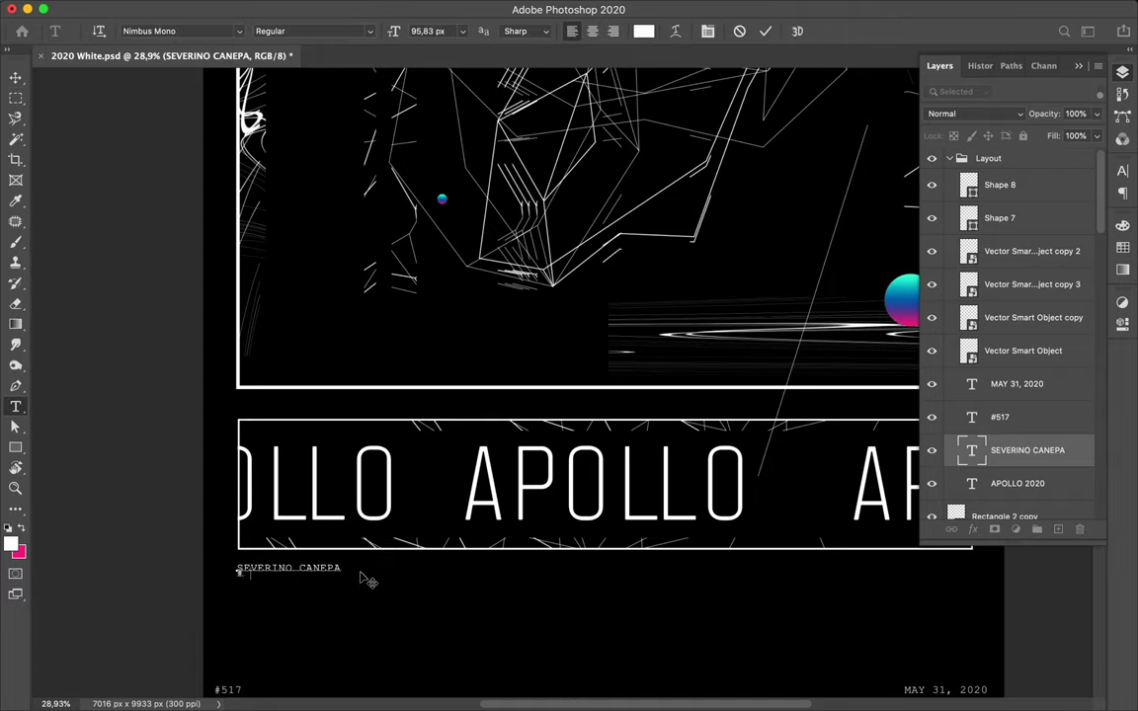
pyautogui.press('v')
pyautogui.keyDown('shift'); pyautogui.click(1017, 383); pyautogui.keyUp('shift')
pyautogui.click(1122, 171)
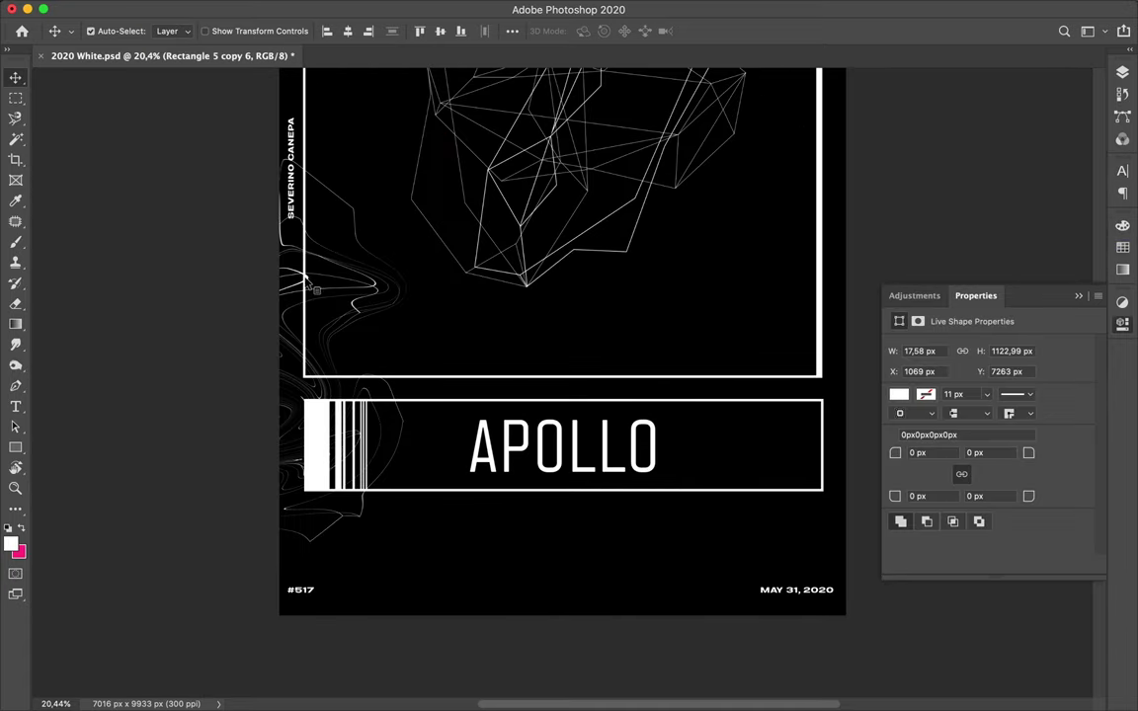
# Copy a strip of the white streak texture to a new layer and shift it right
pyautogui.click(316, 289)
pyautogui.moveTo(427, 292); pyautogui.dragTo(550, 242)
pyautogui.press('m')
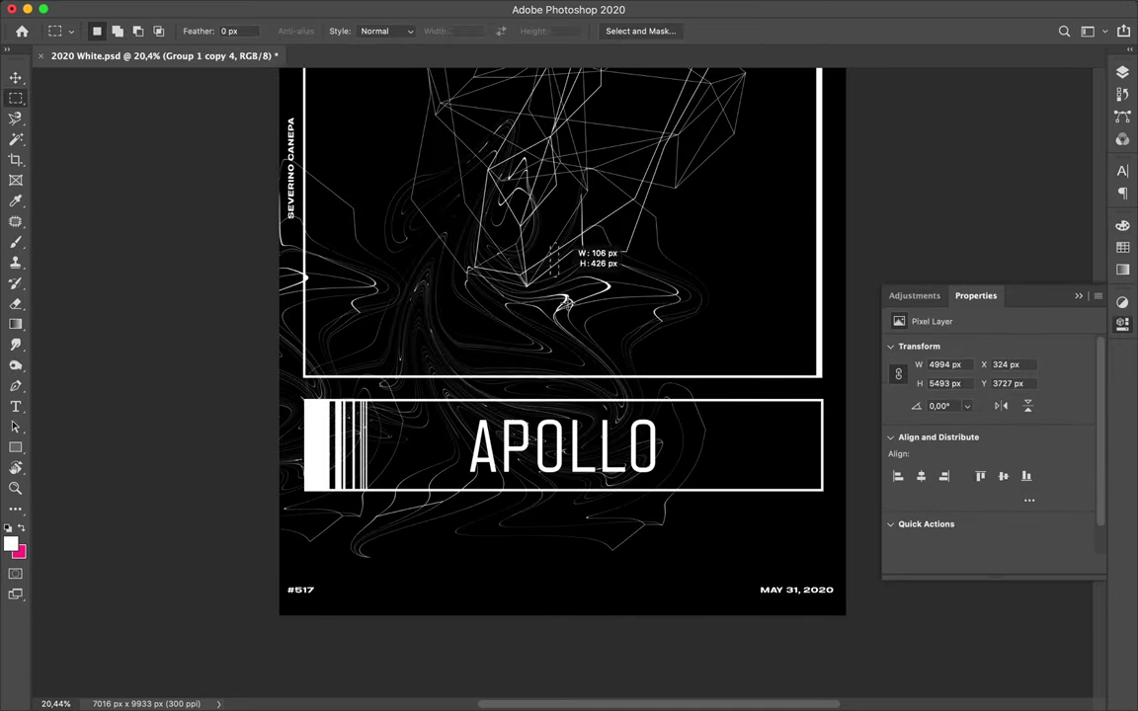
pyautogui.hotkey('ctrl', 'j')
pyautogui.press('v')
pyautogui.moveTo(563, 316)
pyautogui.mouseDown()
pyautogui.moveTo(781, 299)
pyautogui.moveTo(564, 298)
pyautogui.mouseUp()
# Stretch the strip copy into a wide band, then duplicate it as a tall narrow strip
pyautogui.hotkey('ctrl', 't')
pyautogui.moveTo(682, 219); pyautogui.dragTo(682, 316)
pyautogui.press('Return')
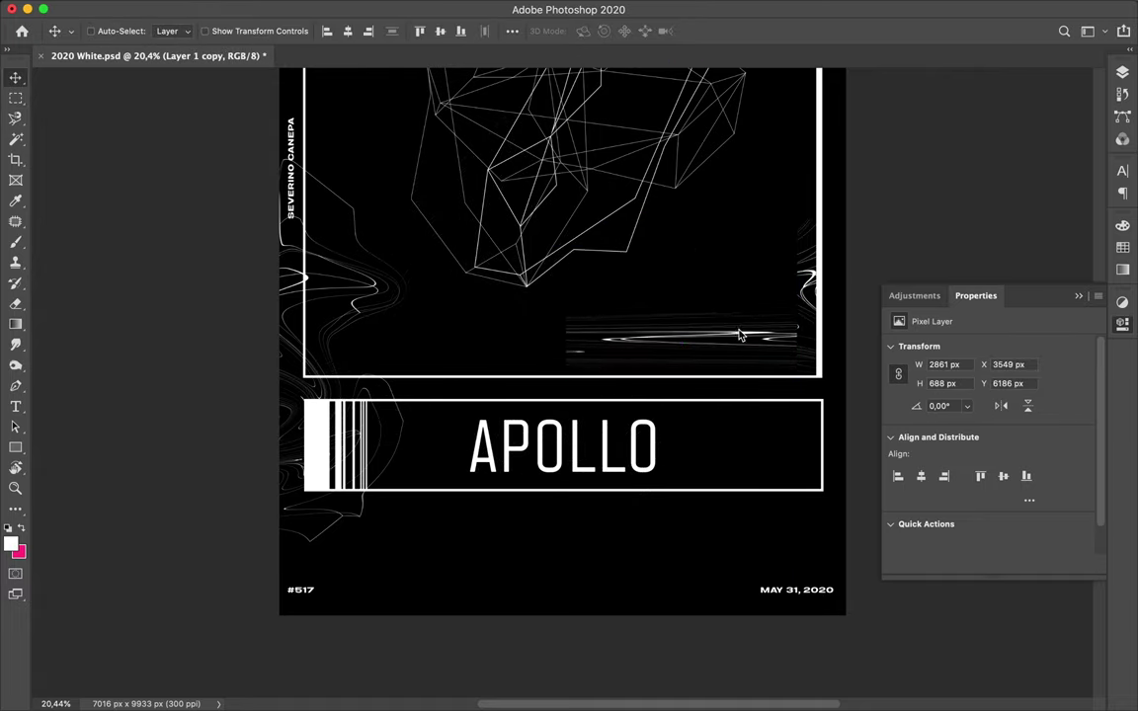
pyautogui.hotkey('ctrl', 'j')
pyautogui.hotkey('ctrl', 't')
pyautogui.moveTo(566, 341)
pyautogui.mouseDown()
pyautogui.moveTo(781, 341)
pyautogui.moveTo(788, 25)
pyautogui.mouseUp()
pyautogui.press('Return')
# Rotate a copy of the streak strip and place it along the poster's top edge
pyautogui.scroll(-5, 795, 474)
pyautogui.moveTo(780, 360); pyautogui.dragTo(442, 361)
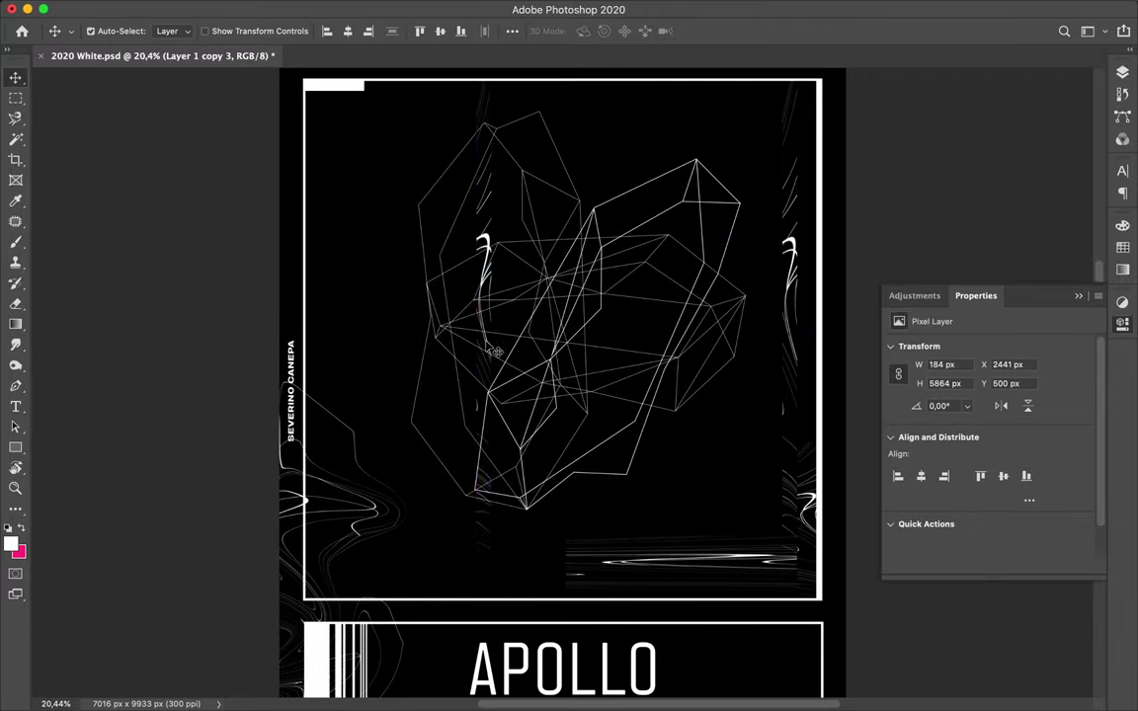
pyautogui.hotkey('ctrl', 't')
pyautogui.moveTo(448, 313); pyautogui.dragTo(448, 202)
pyautogui.press('Return')
pyautogui.scroll(-5, 448, 202)
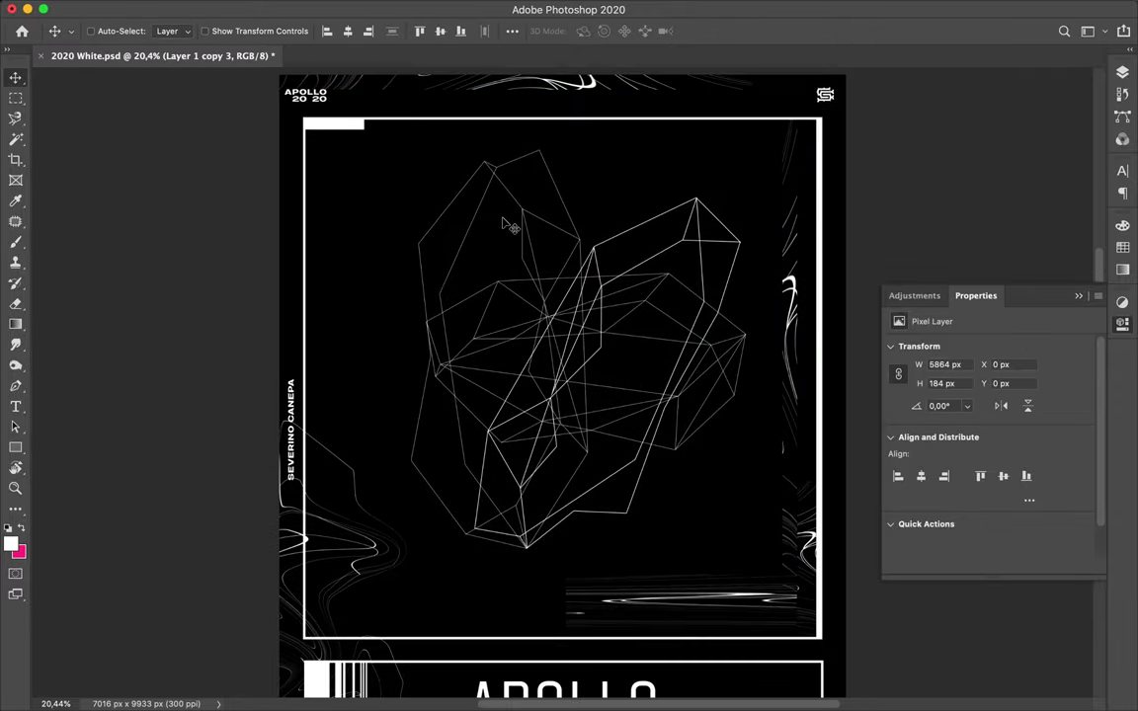
pyautogui.scroll(-4, 447, 202)
# Apply the Shapiro font to the small APOLLO heading and preview other fonts
pyautogui.click(563, 610)
pyautogui.scroll(8, 791, 395)
pyautogui.click(993, 194)
pyautogui.write('Shapiro')
pyautogui.press('Return')
pyautogui.click(1093, 193)
pyautogui.click(1025, 193)
pyautogui.press('Down')
pyautogui.press('Down')
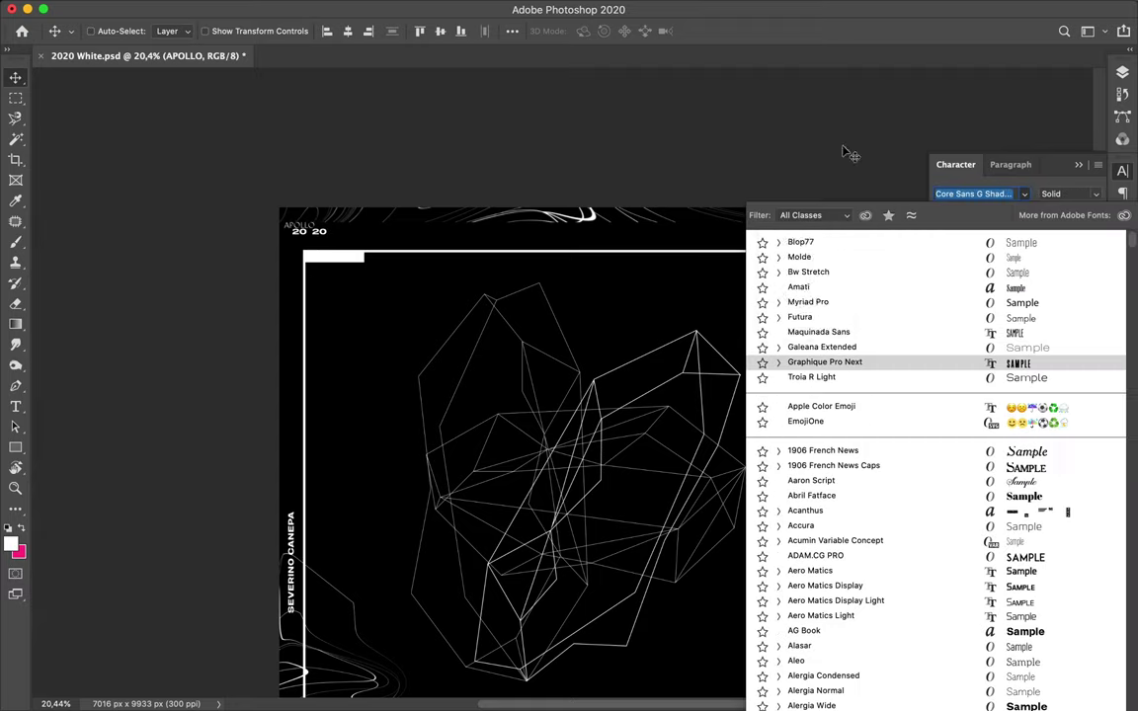
# Filter fonts to Monospace and set the small APOLLO heading in Nimbus Mono Bold
pyautogui.click(812, 214)
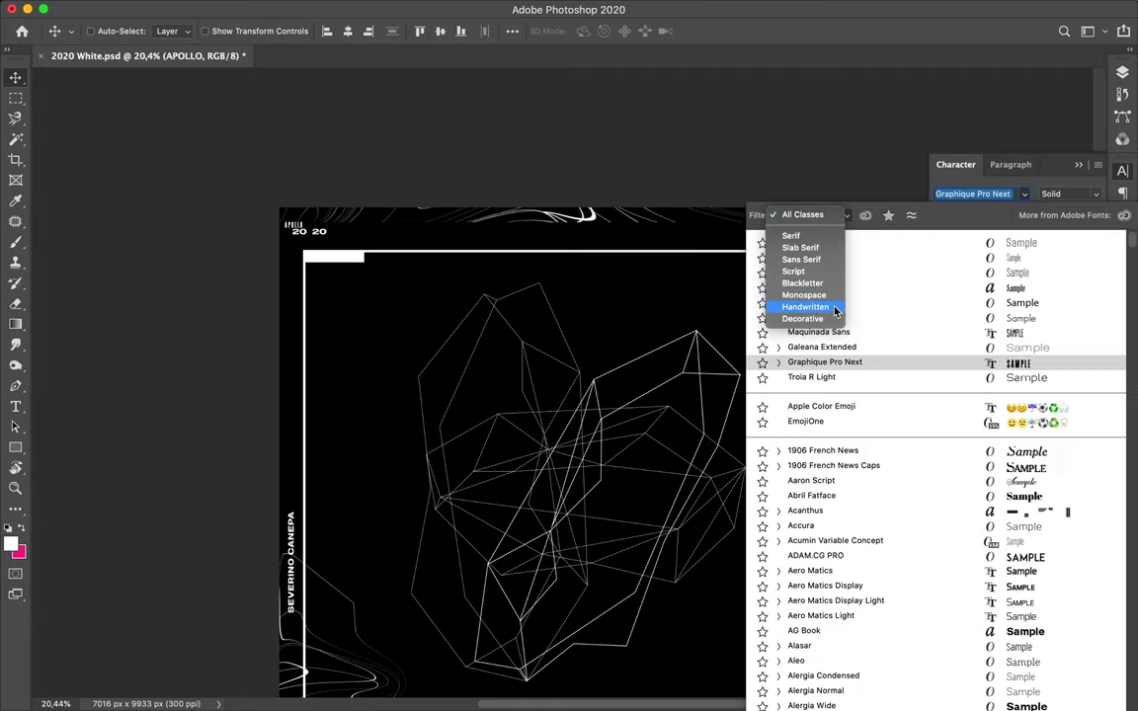
pyautogui.click(804, 294)
pyautogui.press('Down')
pyautogui.scroll(5, 168, 251)
pyautogui.scroll(3, 173, 253)
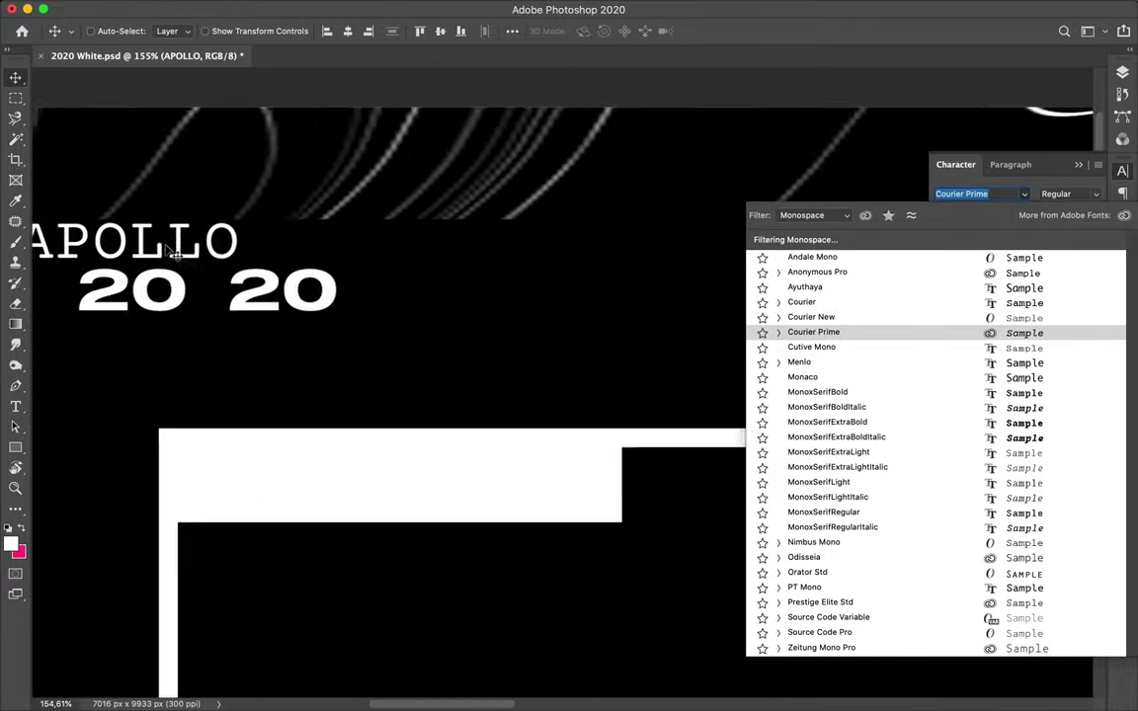
pyautogui.hscroll(-3, 173, 253)
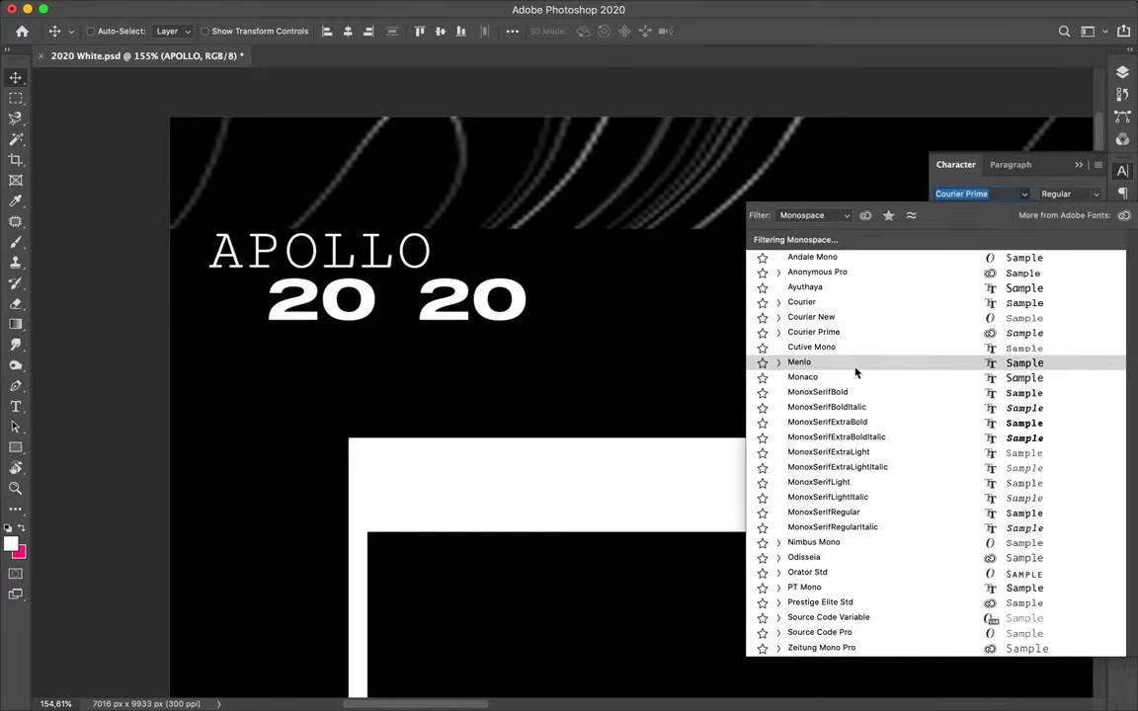
pyautogui.click(879, 543)
# Edit the heading to read APOLLO 2020 and move it below the 20 20 text
pyautogui.doubleClick(427, 247)
pyautogui.click(427, 247)
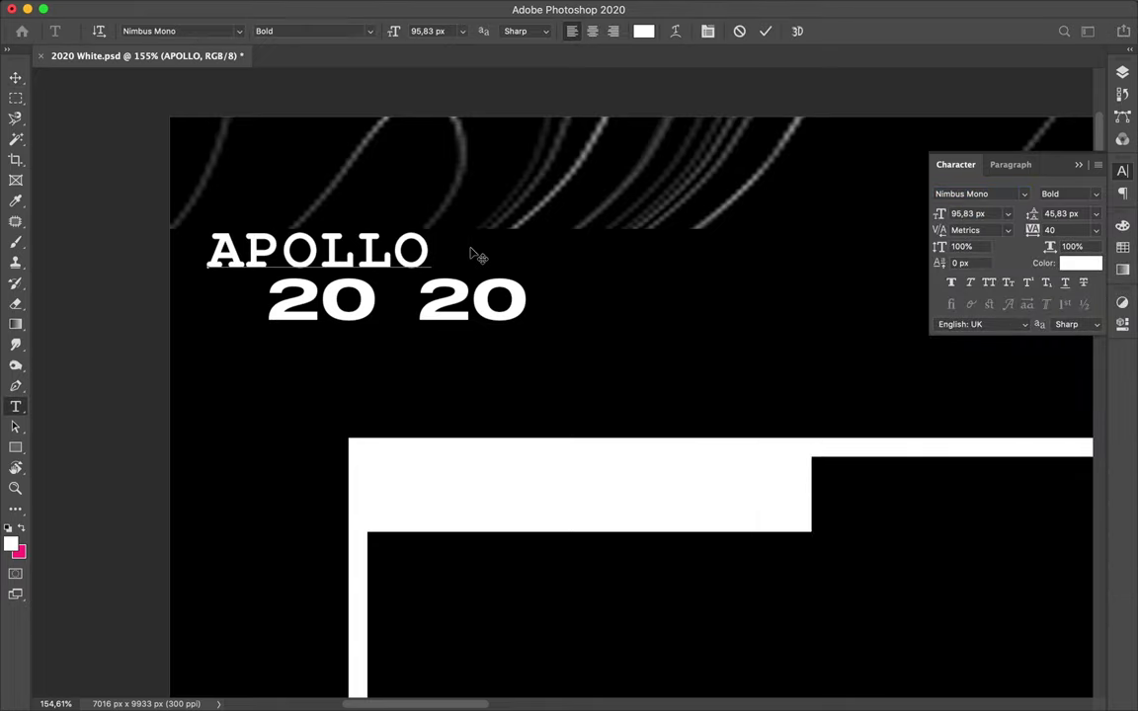
pyautogui.write('2020')
pyautogui.hotkey('ctrl', 'Return')
pyautogui.moveTo(469, 250); pyautogui.dragTo(670, 333)
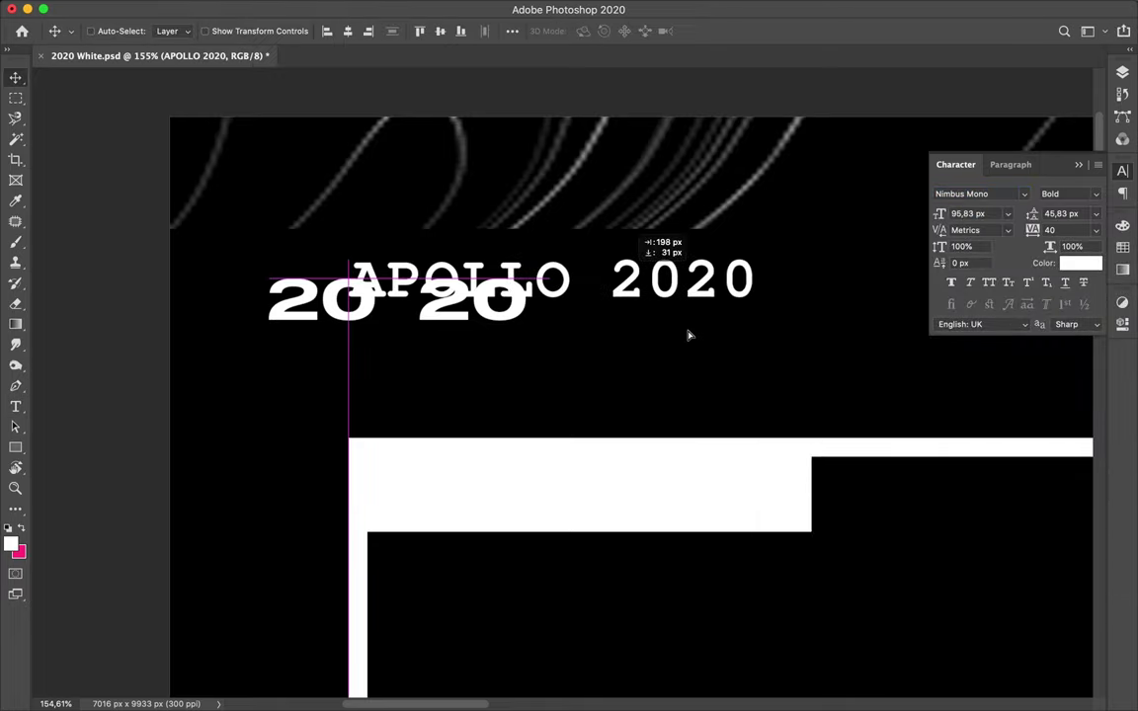
# Set APOLLO 2020 tracking to 0, move it onto the white tab and colour it pink
pyautogui.moveTo(1014, 233); pyautogui.dragTo(986, 355)
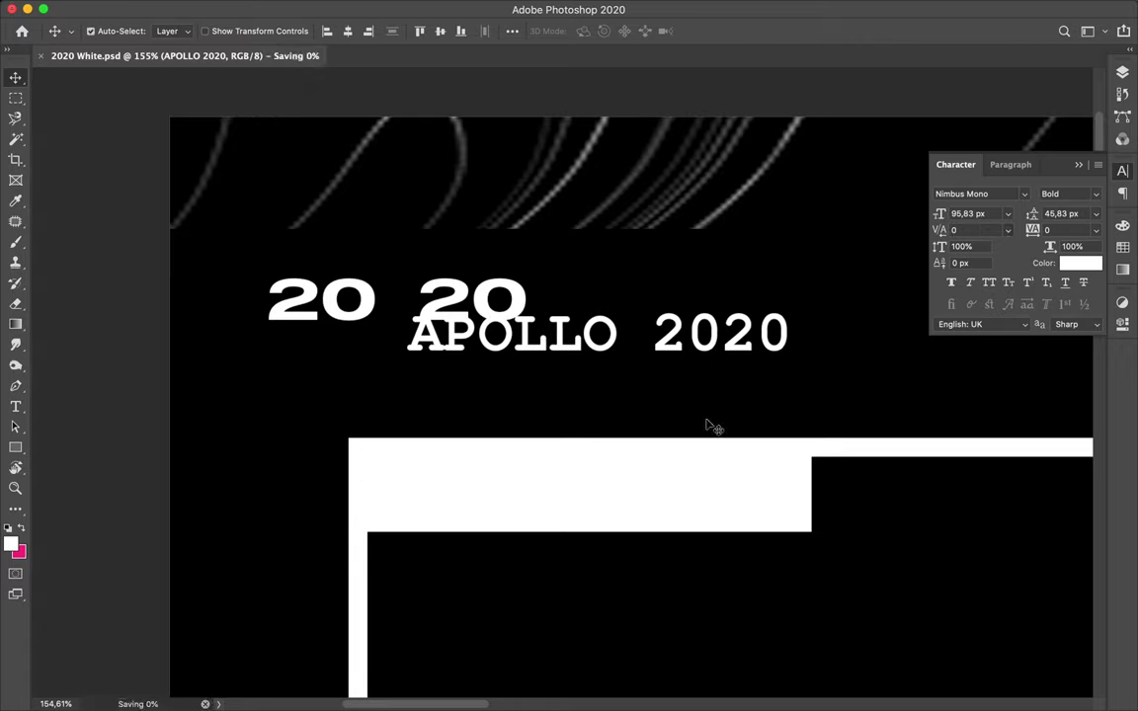
pyautogui.doubleClick(726, 336)
pyautogui.hotkey('ctrl', 'Return')
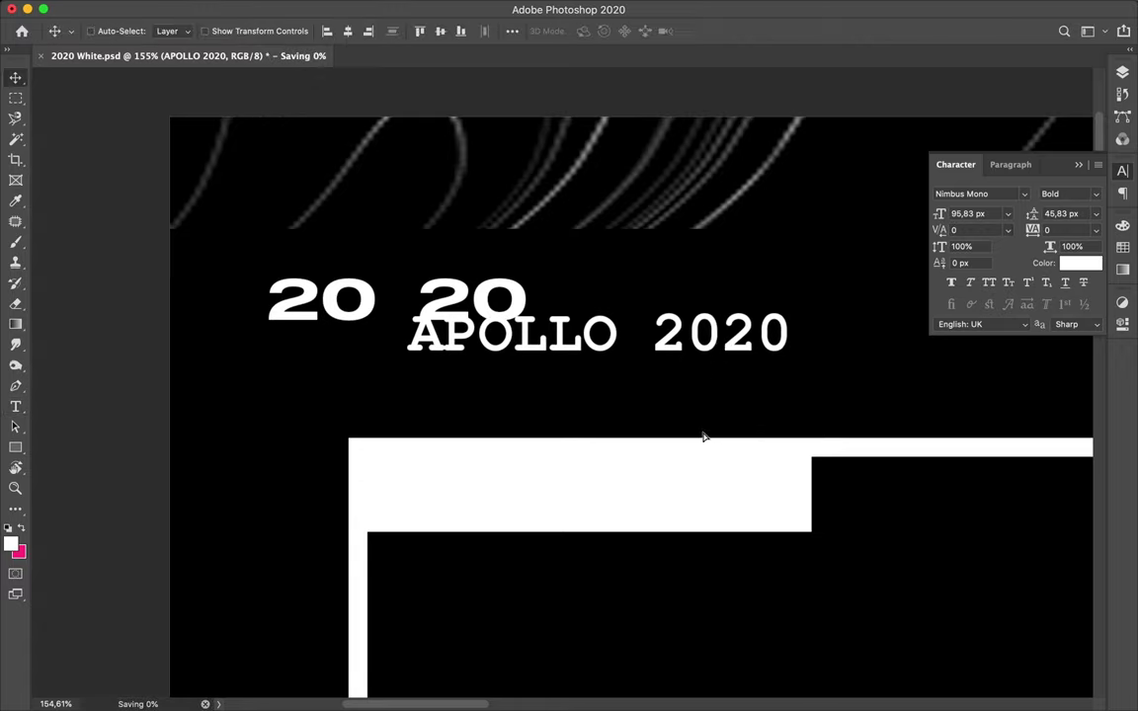
pyautogui.moveTo(684, 297); pyautogui.dragTo(700, 490)
pyautogui.click(1127, 248)
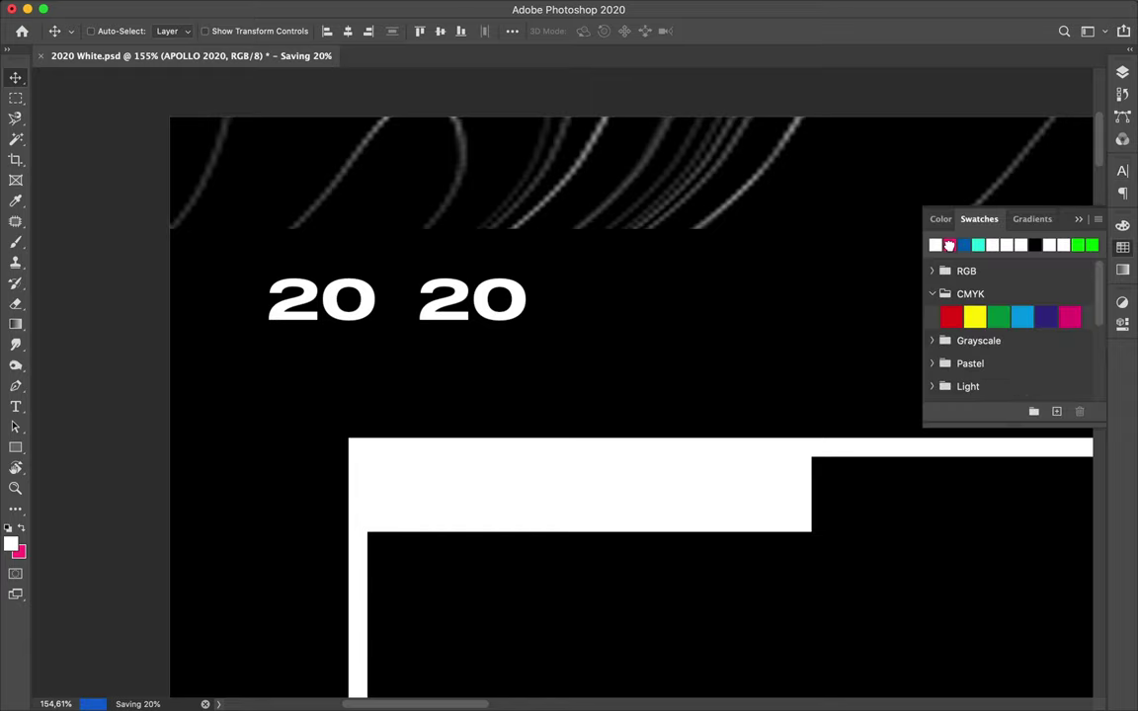
# Delete the large 20 20 text layer
pyautogui.click(1122, 72)
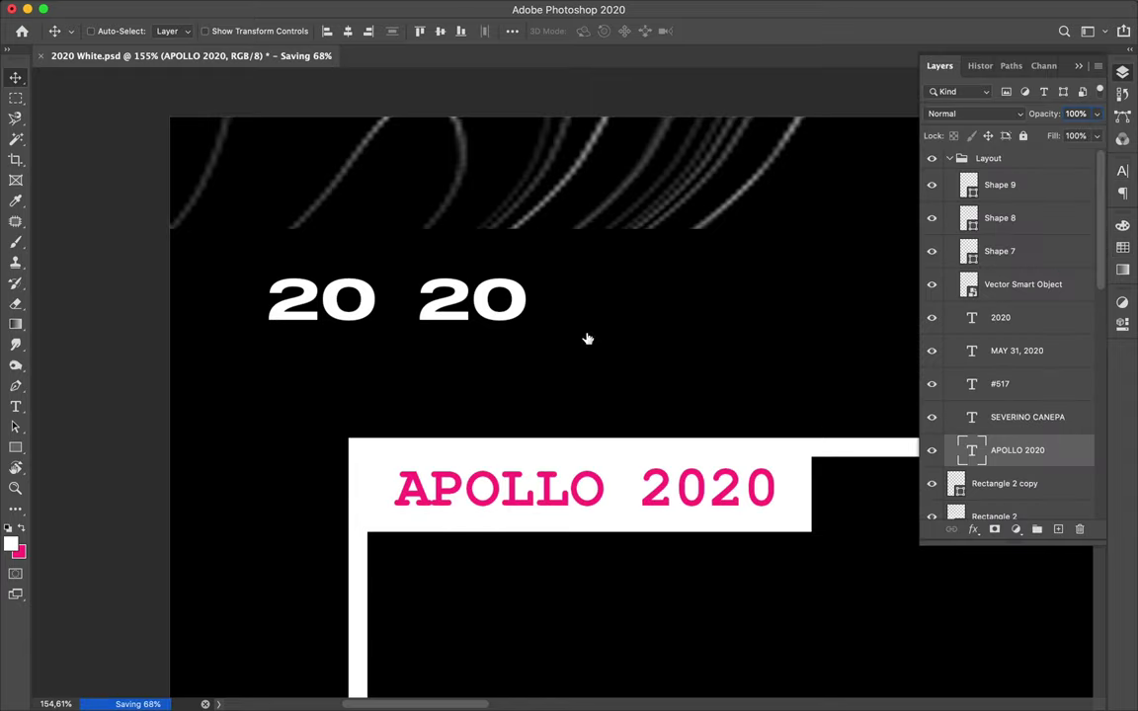
pyautogui.keyDown('ctrl'); pyautogui.click(364, 318); pyautogui.keyUp('ctrl')
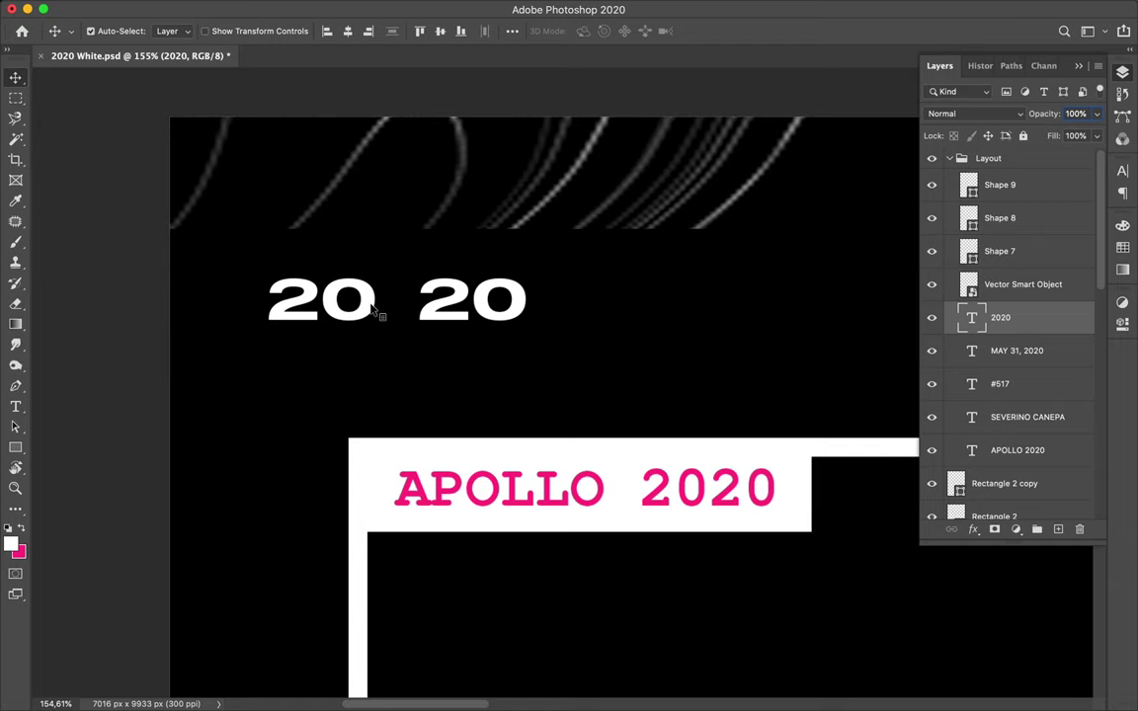
pyautogui.press('Delete')
pyautogui.scroll(3, 737, 387)
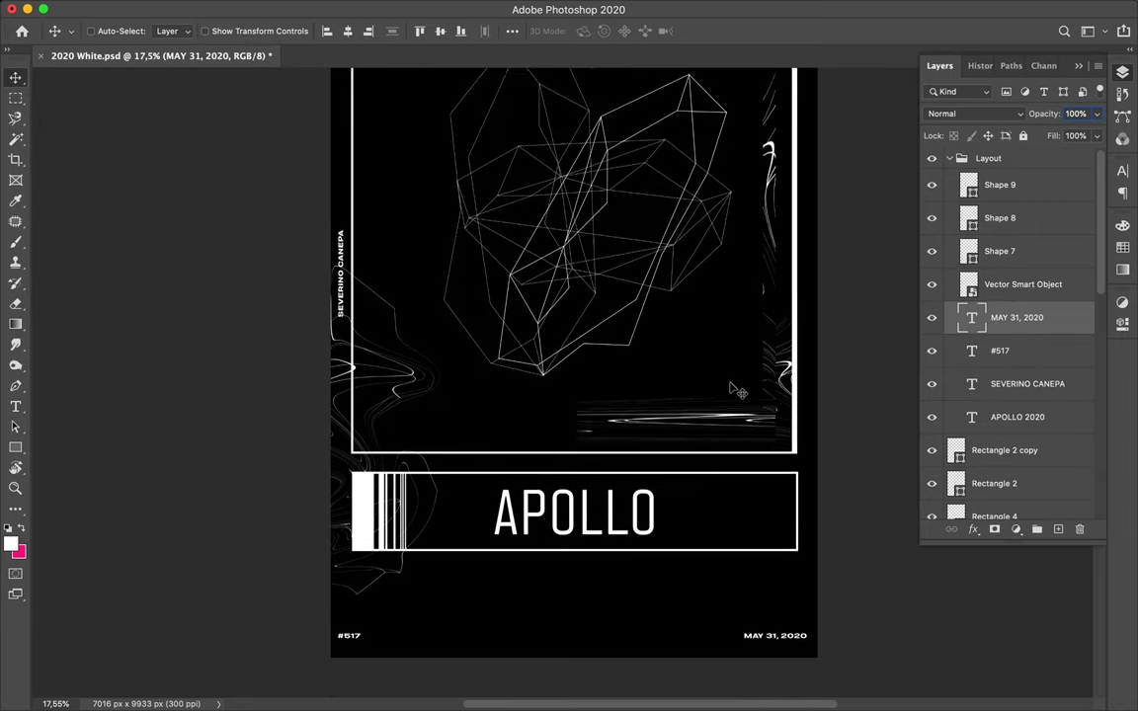
# Draw a five-point zigzag shape across the wireframe with the Pen tool
pyautogui.press('p')
pyautogui.click(462, 572)
pyautogui.click(485, 503)
pyautogui.click(603, 430)
pyautogui.click(631, 323)
pyautogui.click(713, 156)
pyautogui.scroll(2, 716, 153)
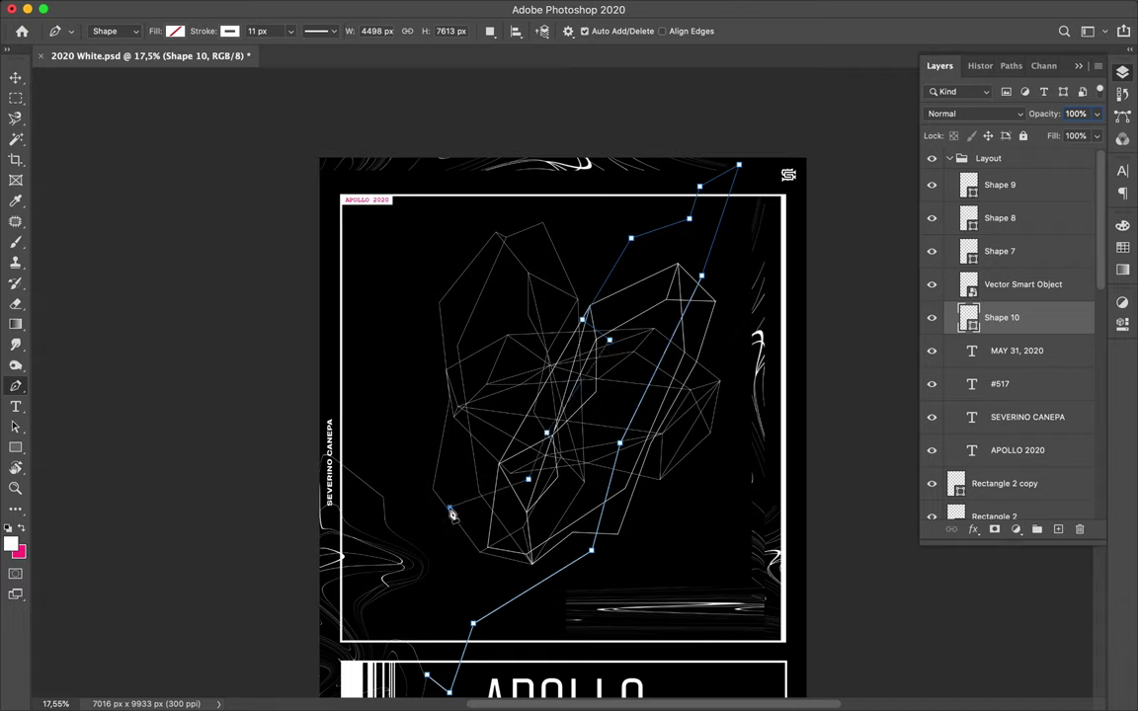
# Change the zigzag shape's fill to a gradient with a pink left stop
pyautogui.click(230, 32)
pyautogui.click(176, 32)
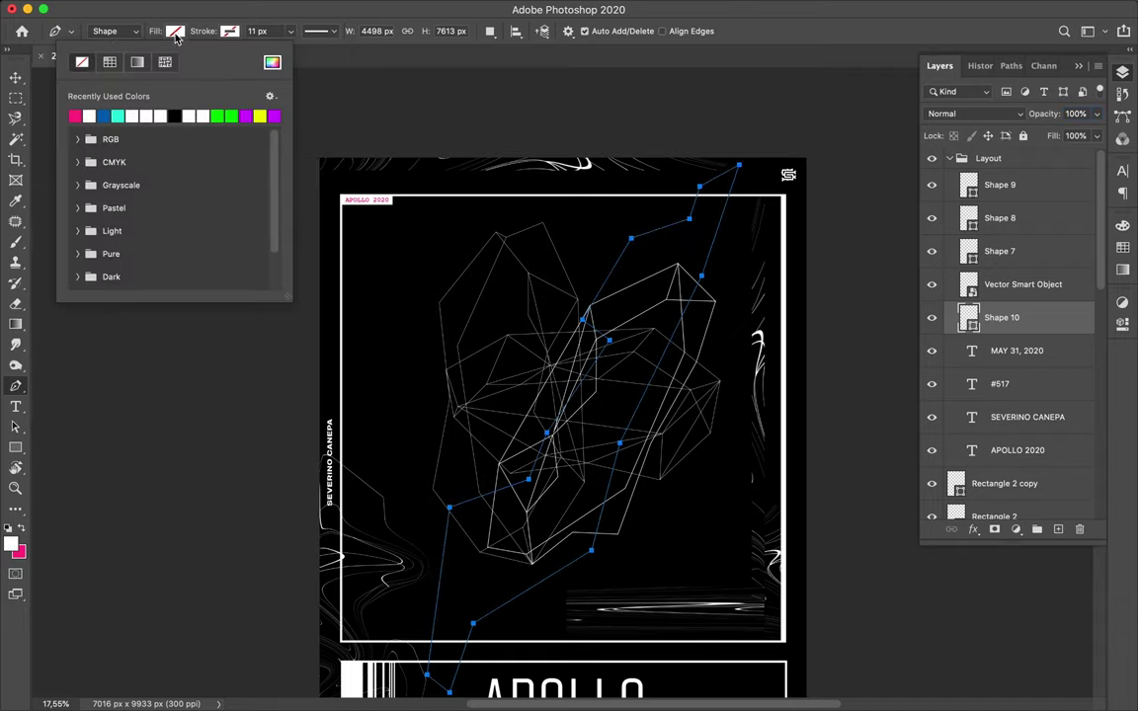
pyautogui.click(139, 63)
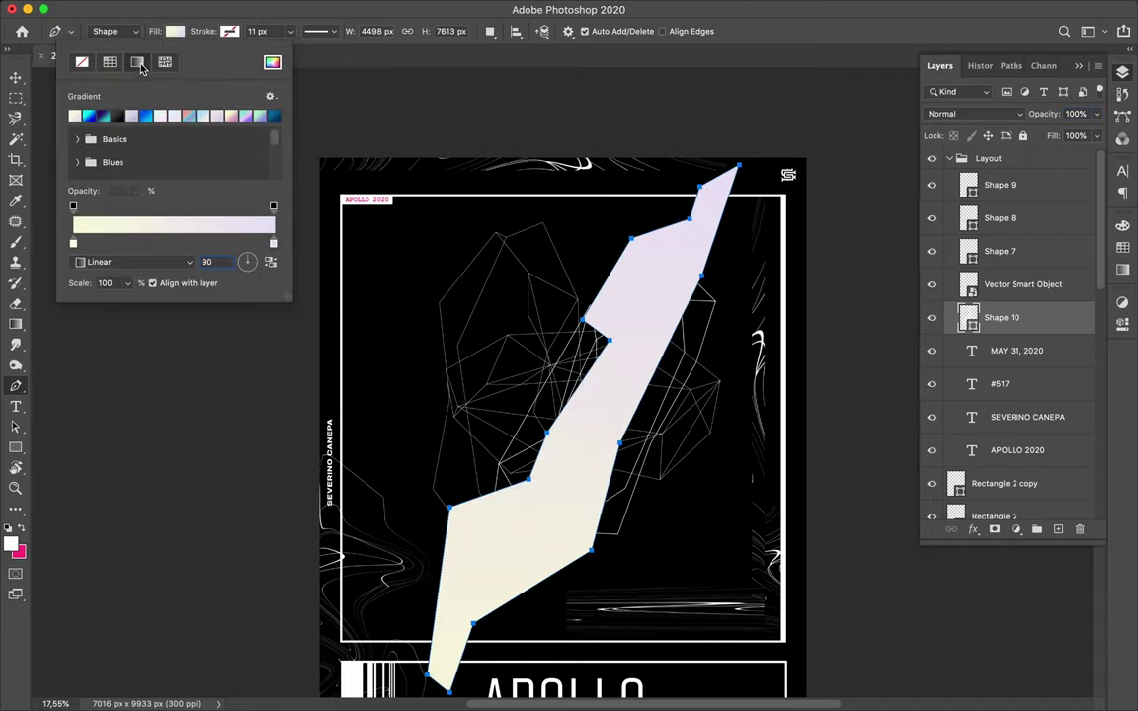
pyautogui.doubleClick(73, 242)
pyautogui.click(1070, 316)
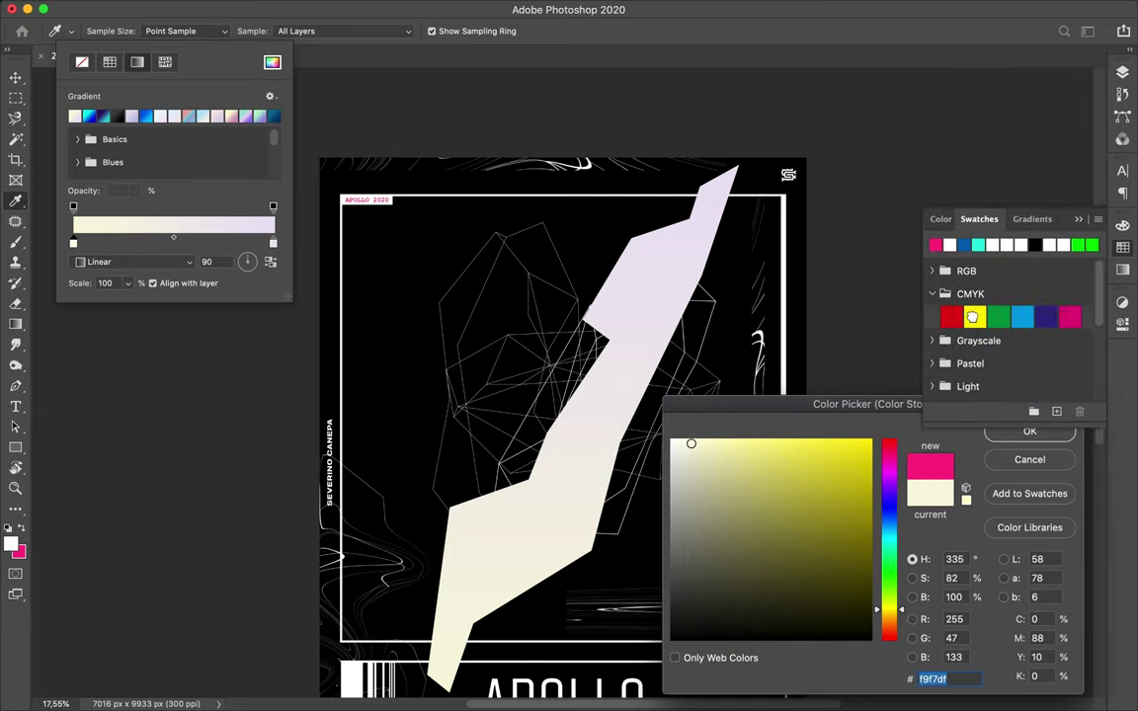
pyautogui.click(1029, 432)
# Set the gradient's right stop to cyan and add a blue middle stop
pyautogui.doubleClick(273, 242)
pyautogui.click(978, 245)
pyautogui.click(1028, 433)
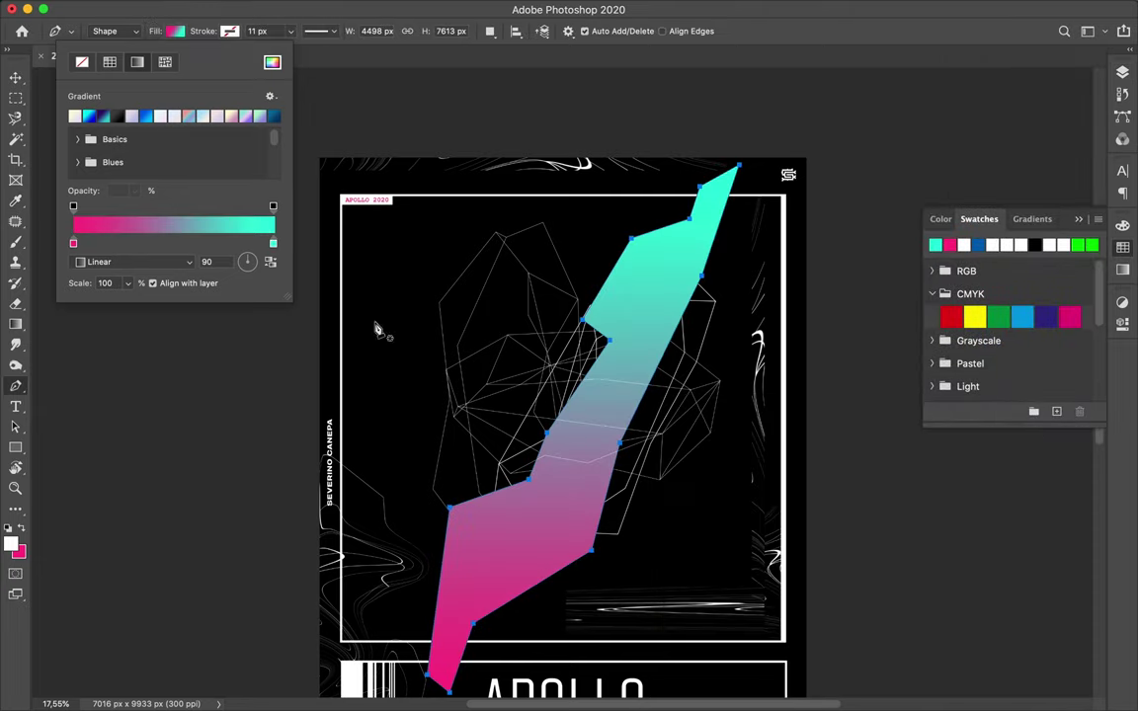
pyautogui.click(174, 242)
pyautogui.doubleClick(174, 242)
pyautogui.click(979, 245)
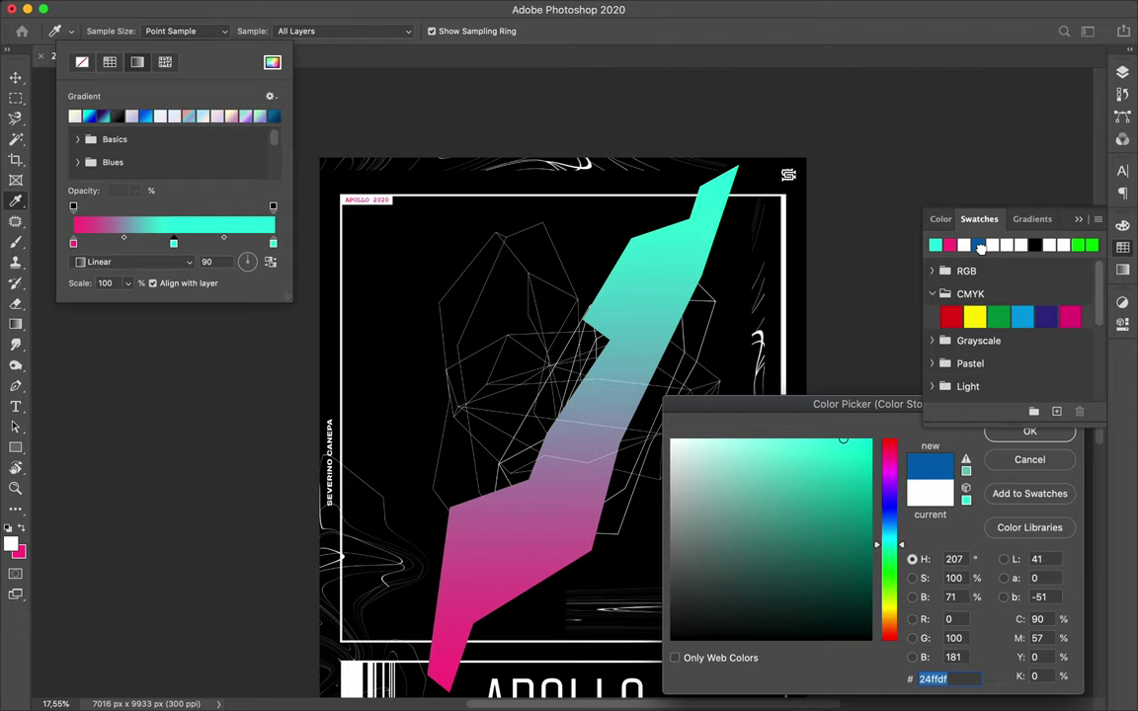
pyautogui.click(1058, 435)
# Refine the zigzag outline by raising the lower-right corner and shifting the upper notch right
pyautogui.press('a')
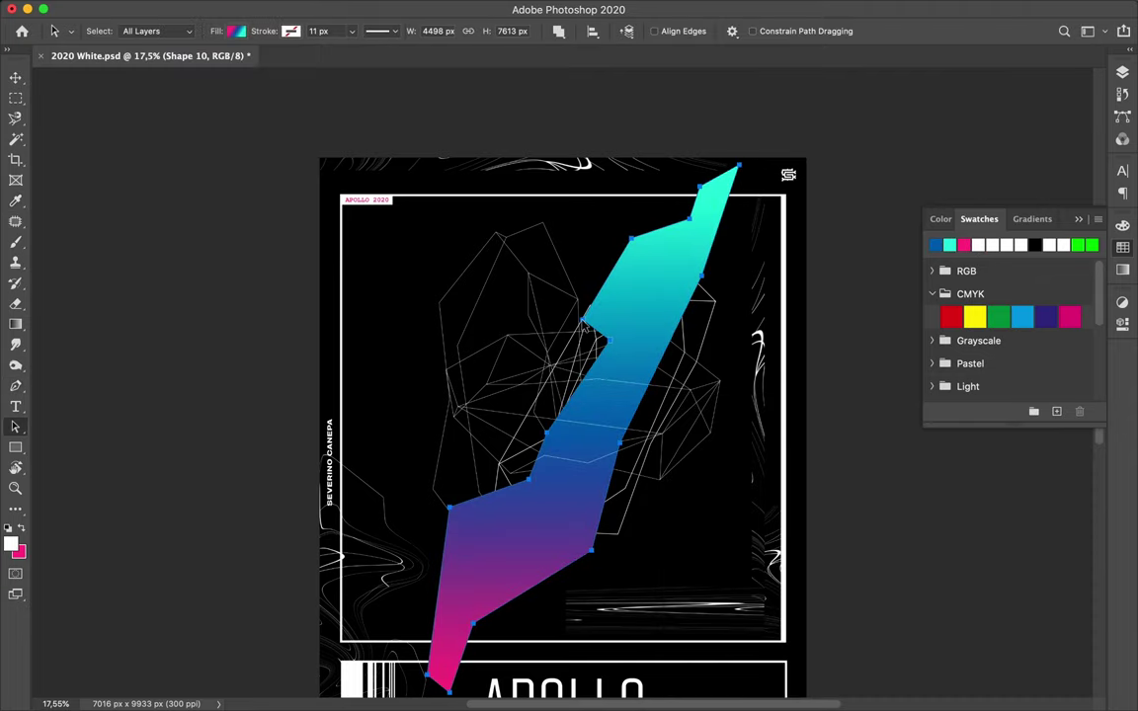
pyautogui.scroll(-5, 551, 451)
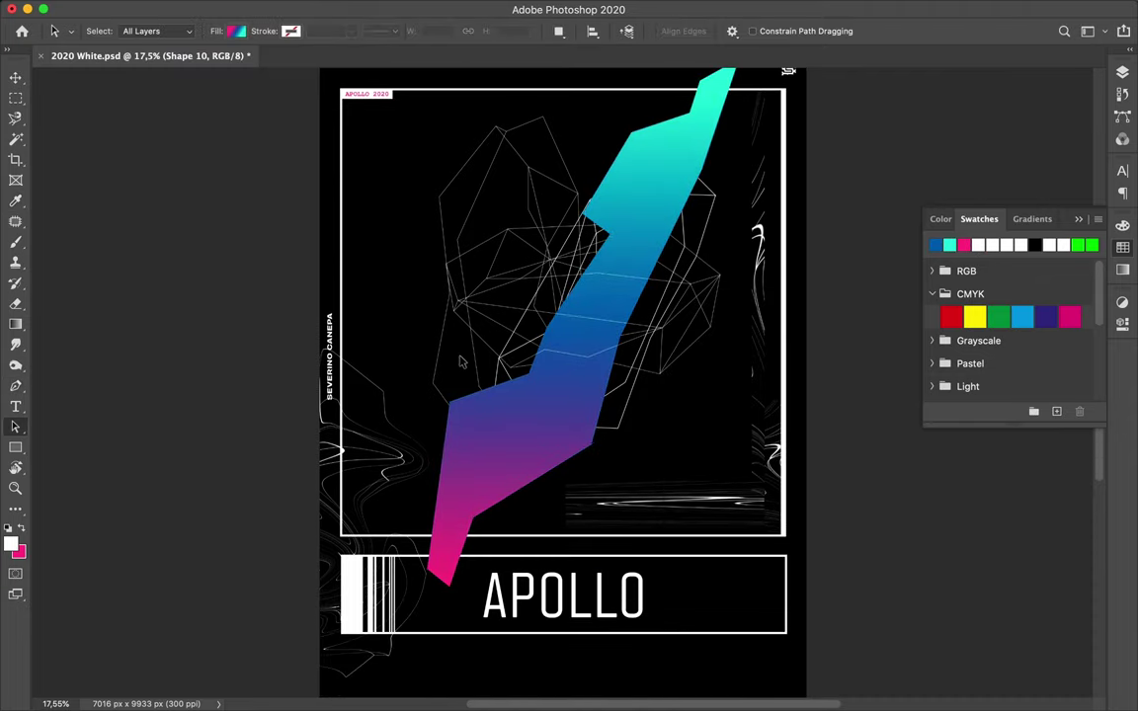
pyautogui.click(475, 444)
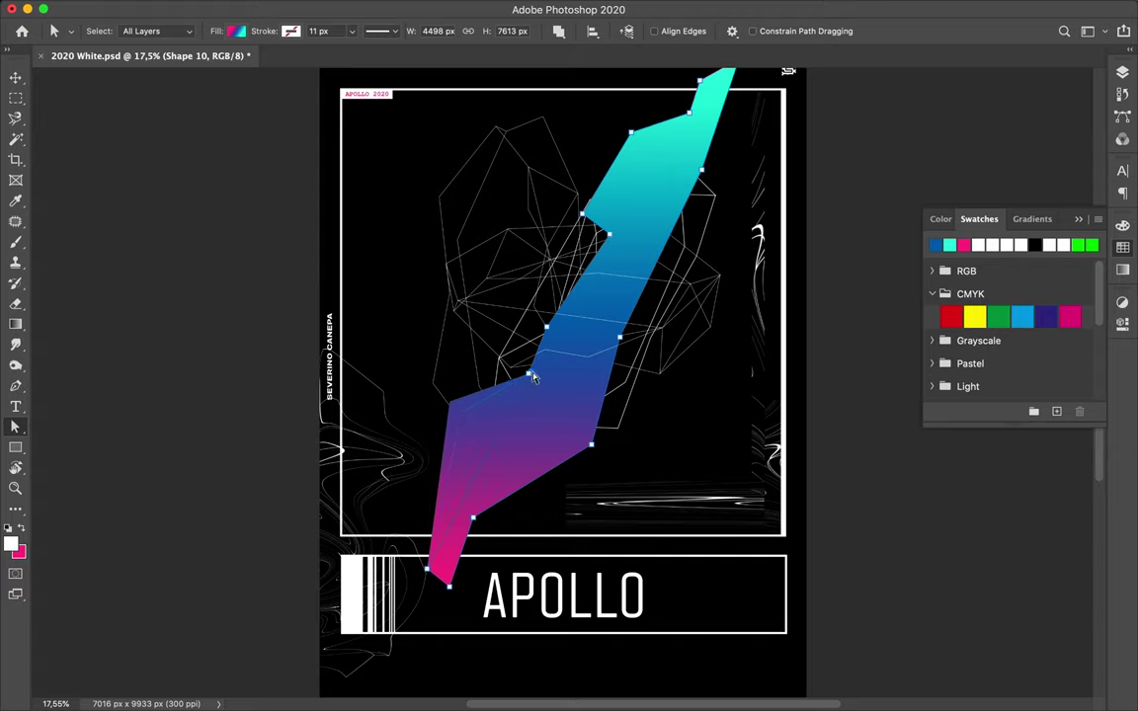
pyautogui.hotkey('ctrl', 'z')
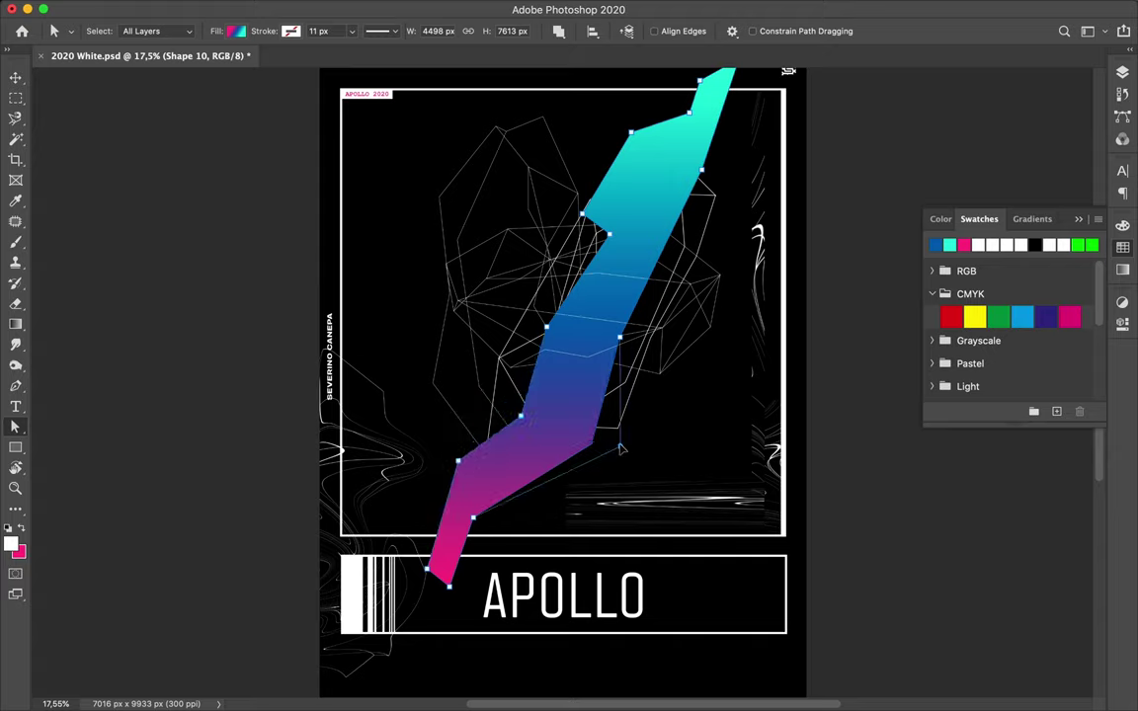
pyautogui.moveTo(621, 451); pyautogui.dragTo(627, 434)
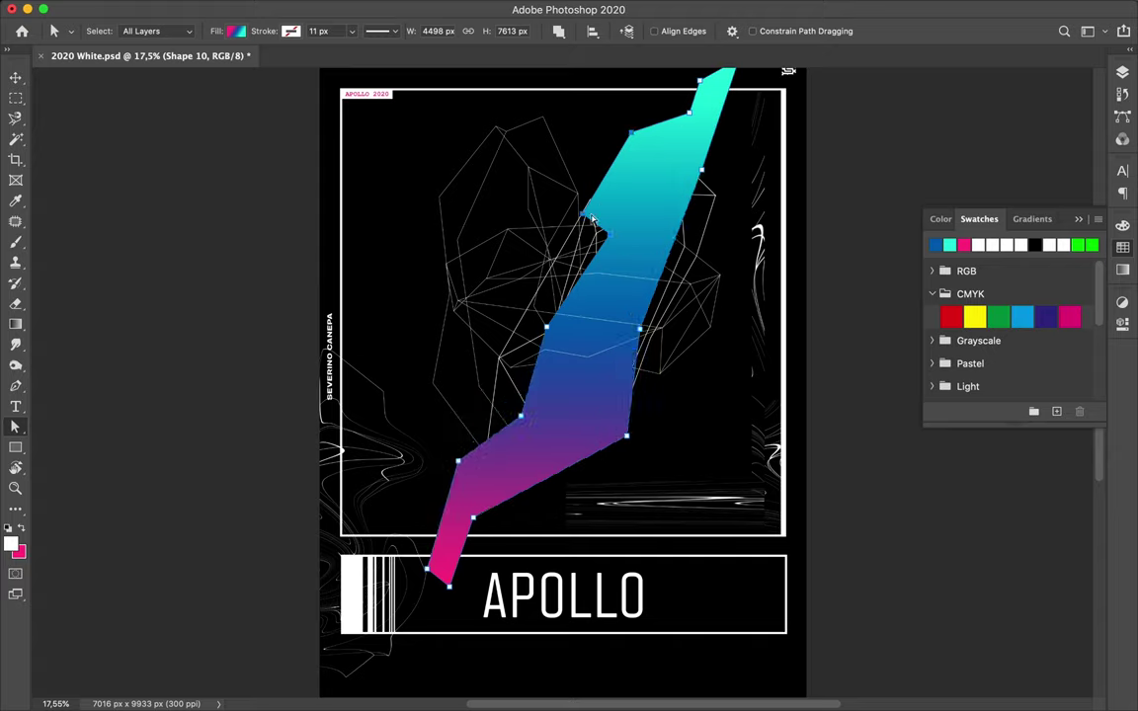
pyautogui.moveTo(605, 231); pyautogui.dragTo(642, 253)
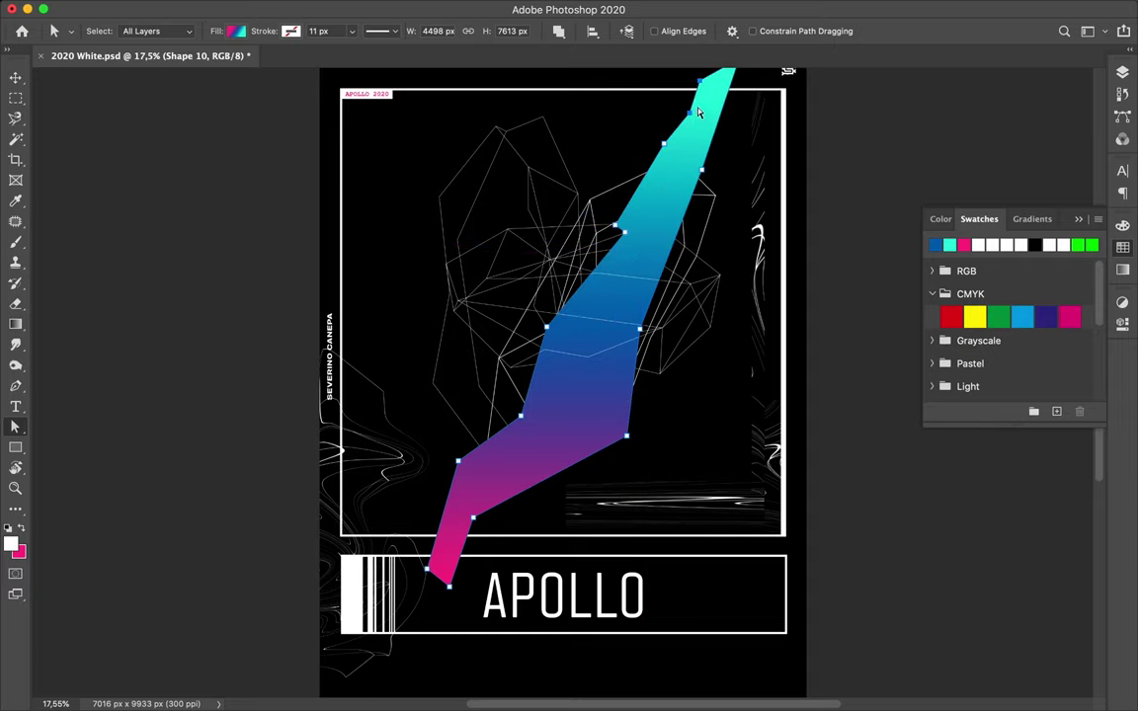
pyautogui.scroll(3, 722, 133)
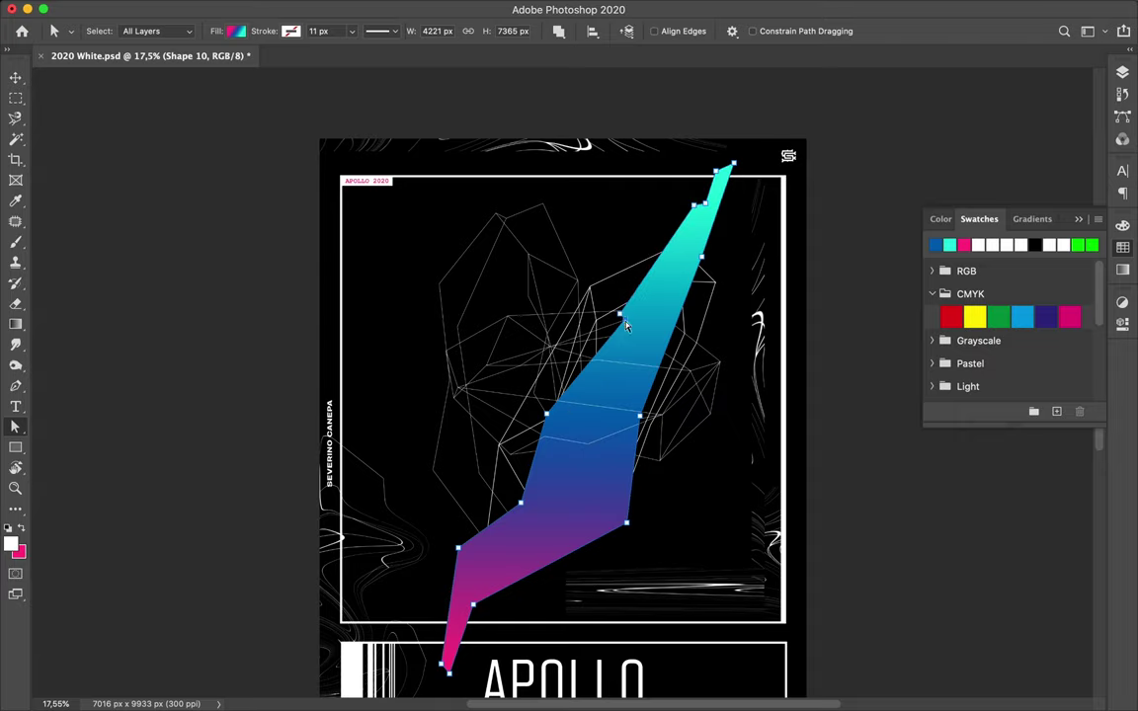
pyautogui.scroll(-2, 1017, 198)
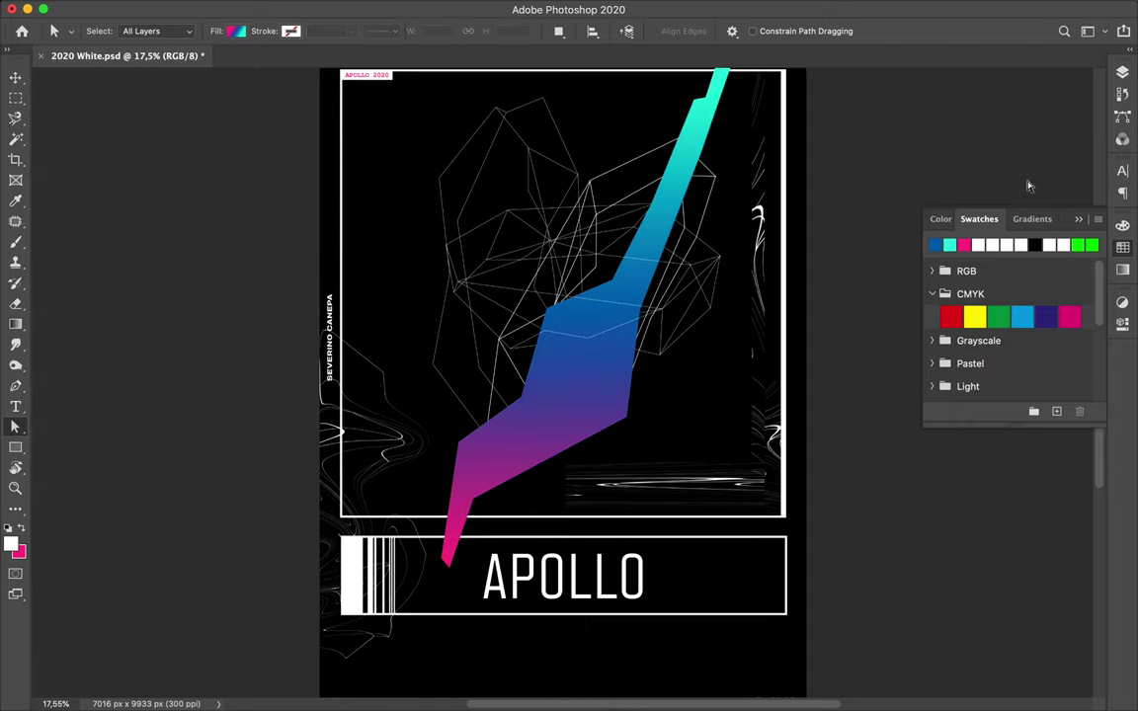
pyautogui.scroll(1, 1016, 198)
pyautogui.click(1122, 72)
pyautogui.scroll(5, 1003, 249)
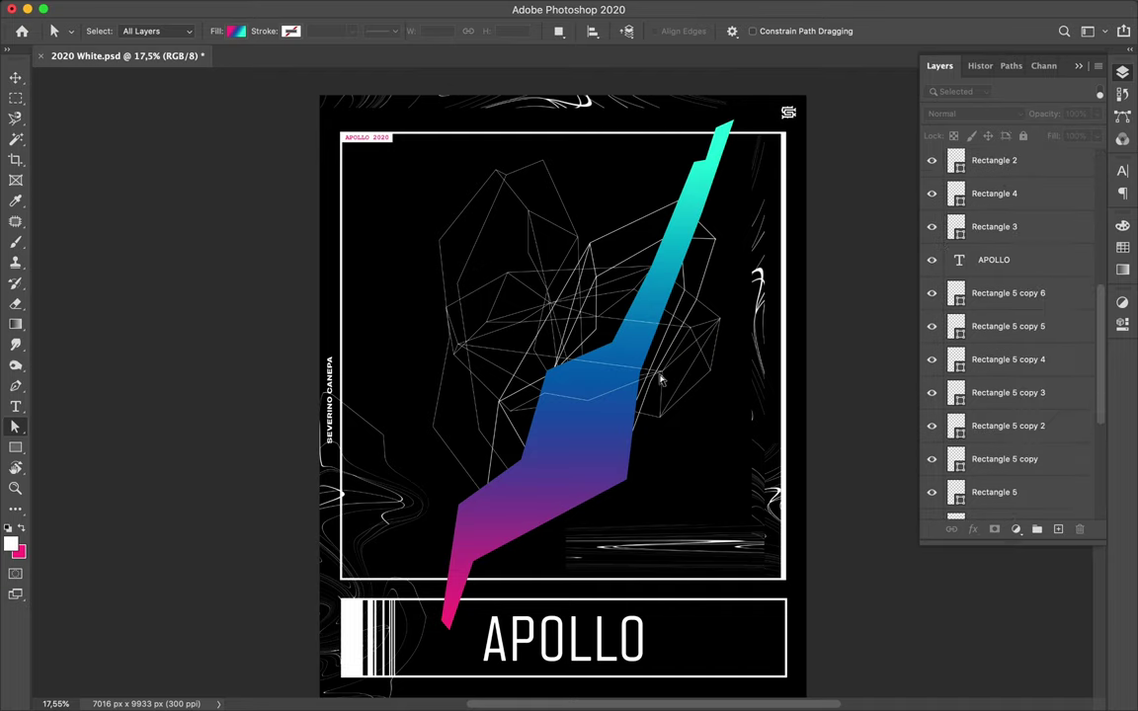
# Move the Shape 10 layer down the stack to just above Group 1
pyautogui.press('v')
pyautogui.click(655, 381)
pyautogui.moveTo(991, 160)
pyautogui.mouseDown()
pyautogui.moveTo(978, 538)
pyautogui.moveTo(975, 491)
pyautogui.mouseUp()
pyautogui.moveTo(991, 447); pyautogui.dragTo(994, 437)
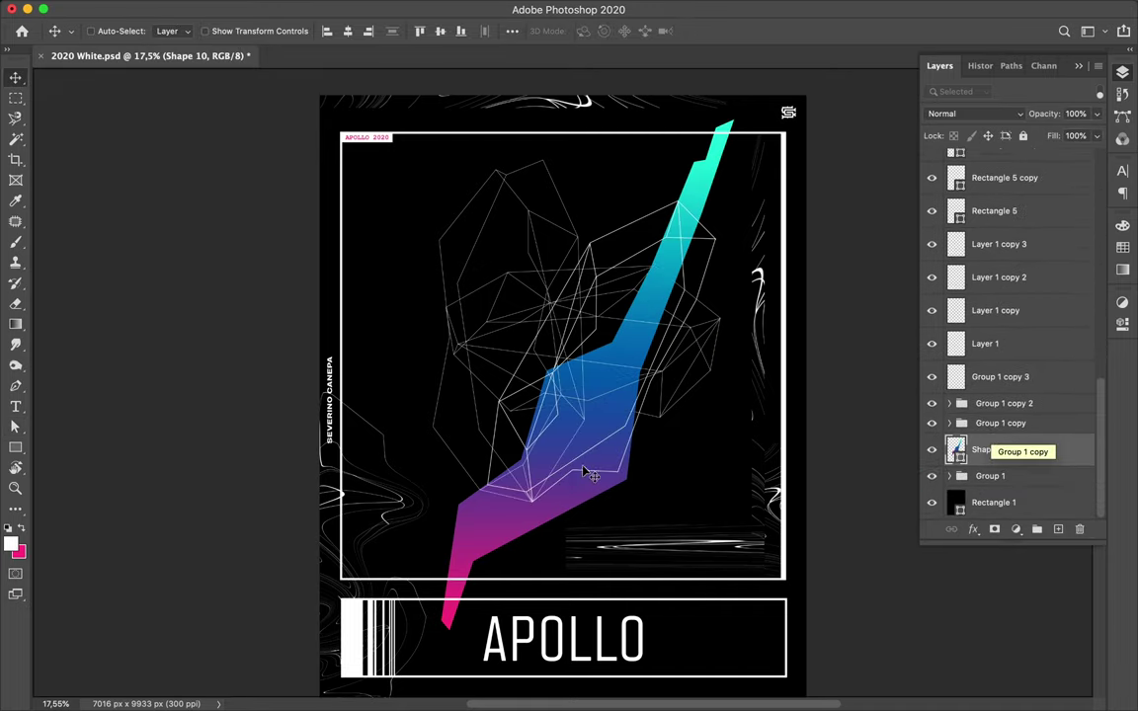
pyautogui.scroll(2, 516, 420)
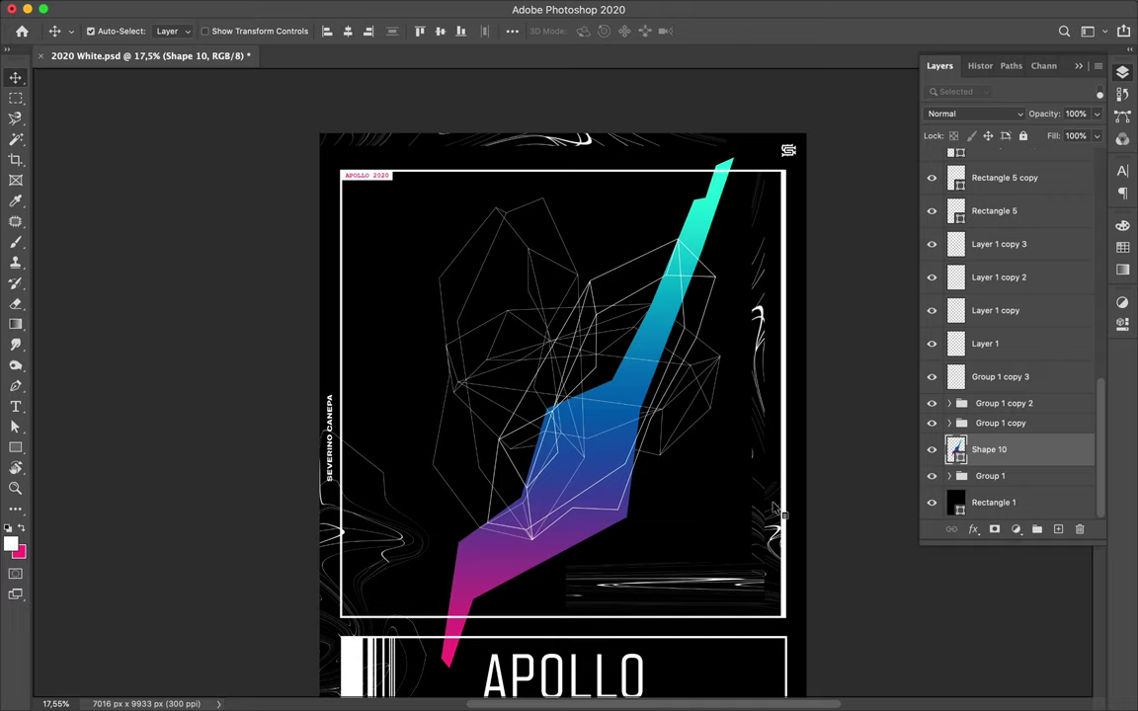
# Duplicate the swirl texture layer and stretch the copy down around the APOLLO title
pyautogui.click(682, 538)
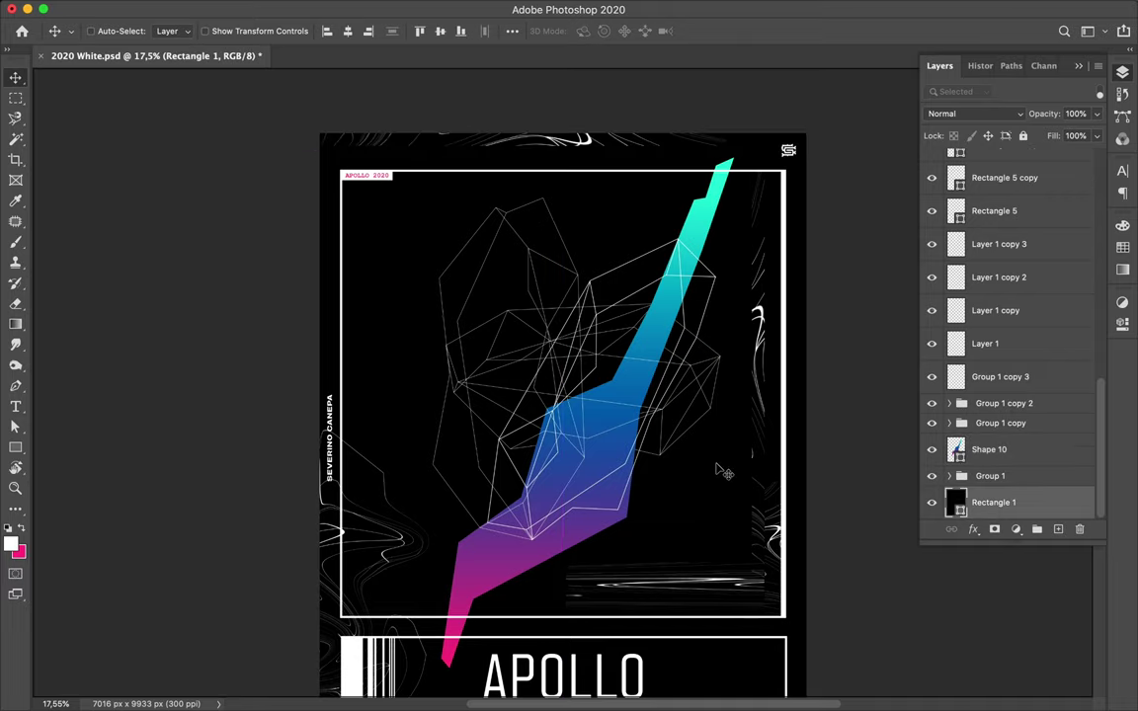
pyautogui.scroll(-5, 718, 469)
pyautogui.scroll(2, 728, 475)
pyautogui.scroll(2, 728, 475)
pyautogui.moveTo(592, 107); pyautogui.dragTo(667, 688)
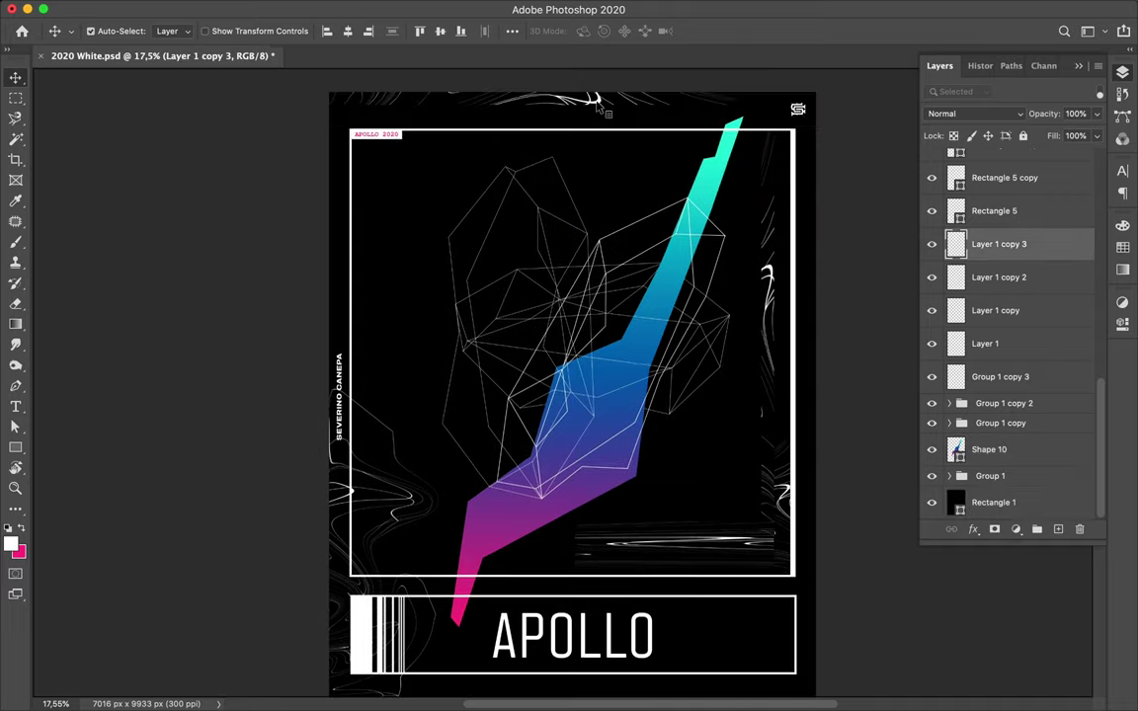
pyautogui.scroll(-5, 722, 494)
pyautogui.hotkey('ctrl', 't')
pyautogui.moveTo(596, 475); pyautogui.dragTo(596, 629)
pyautogui.press('Return')
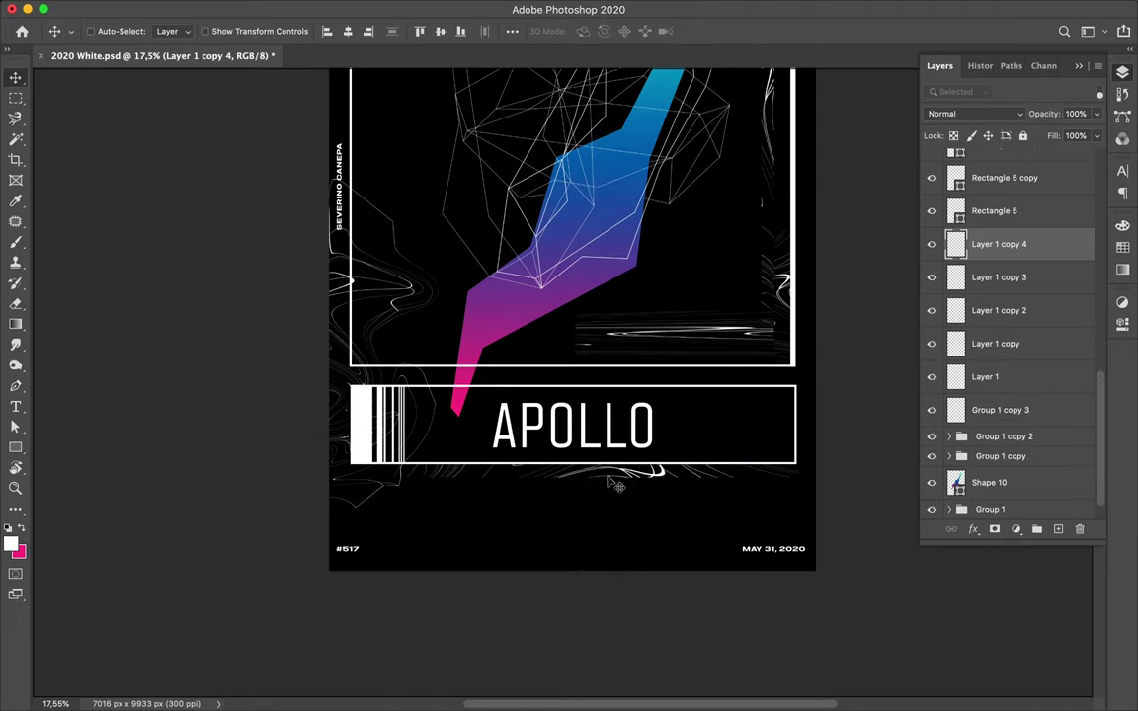
# Copy a thin strip below APOLLO to its own layer, stretch and move it, then delete it
pyautogui.press('m')
pyautogui.moveTo(393, 499); pyautogui.dragTo(823, 473)
pyautogui.hotkey('ctrl', 'j')
pyautogui.hotkey('ctrl', 't')
pyautogui.moveTo(604, 486); pyautogui.dragTo(610, 633)
pyautogui.press('Return')
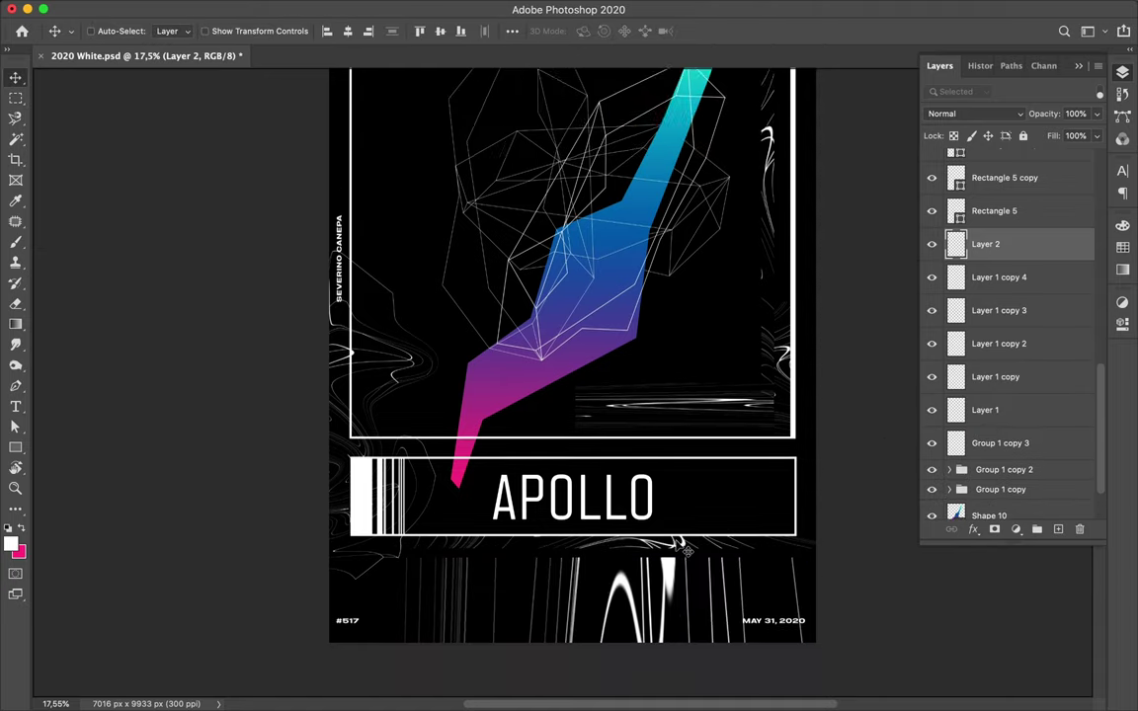
pyautogui.moveTo(655, 593); pyautogui.dragTo(657, 539)
pyautogui.scroll(2, 656, 539)
pyautogui.press('Delete')
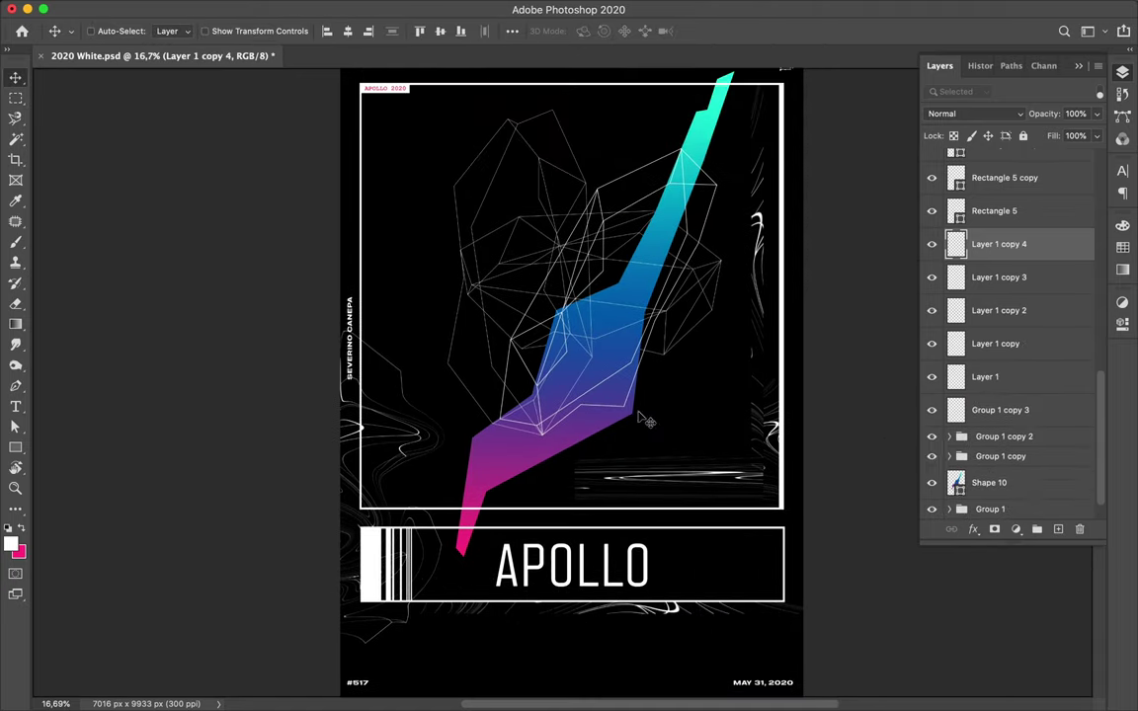
pyautogui.scroll(2, 663, 494)
# Pen-draw a five-corner shadow polygon overlapping the gradient zigzag shape
pyautogui.keyDown('ctrl'); pyautogui.click(624, 425); pyautogui.keyUp('ctrl')
pyautogui.press('p')
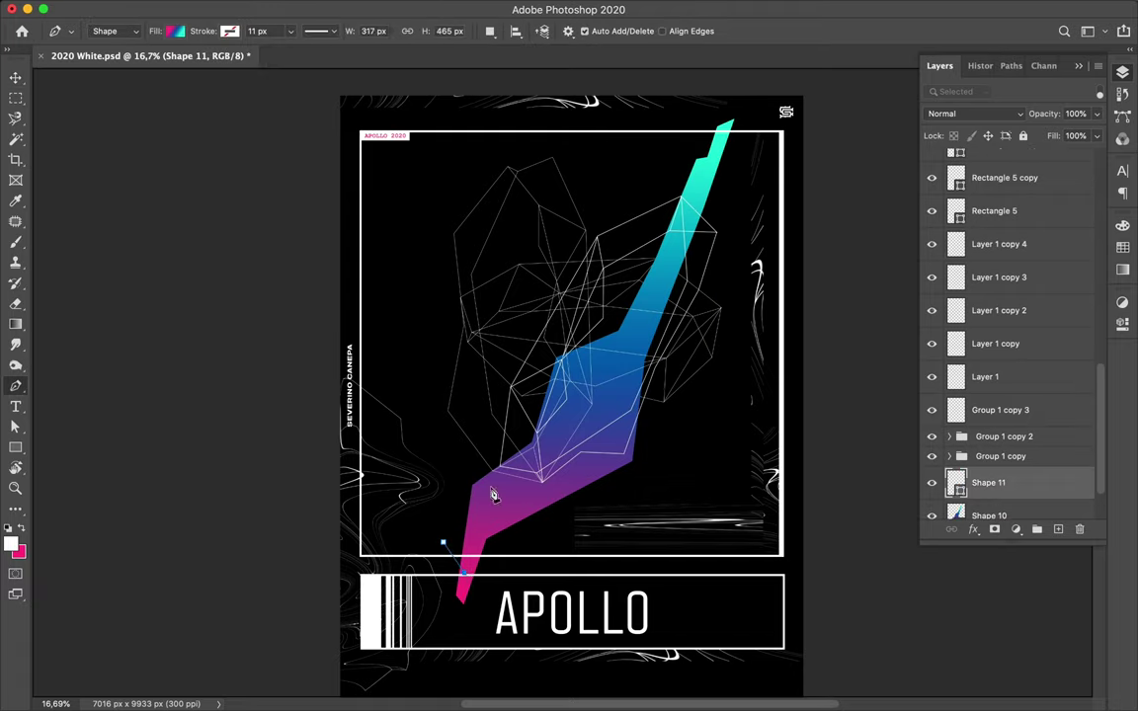
pyautogui.click(616, 384)
pyautogui.click(680, 234)
pyautogui.click(550, 259)
pyautogui.click(455, 427)
pyautogui.click(443, 541)
pyautogui.press('a')
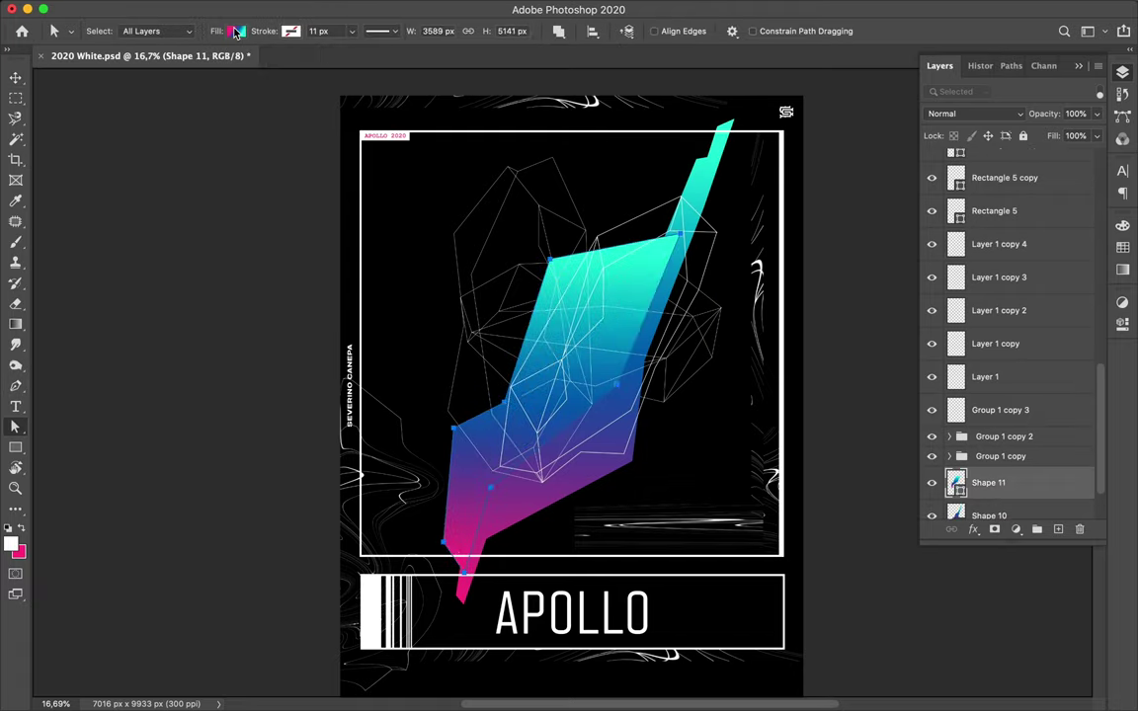
# Fill the polygon dark grey, move it below Shape 10 and nudge it behind the zigzag
pyautogui.click(237, 30)
pyautogui.click(334, 62)
pyautogui.click(1028, 432)
pyautogui.moveTo(988, 416); pyautogui.dragTo(988, 464)
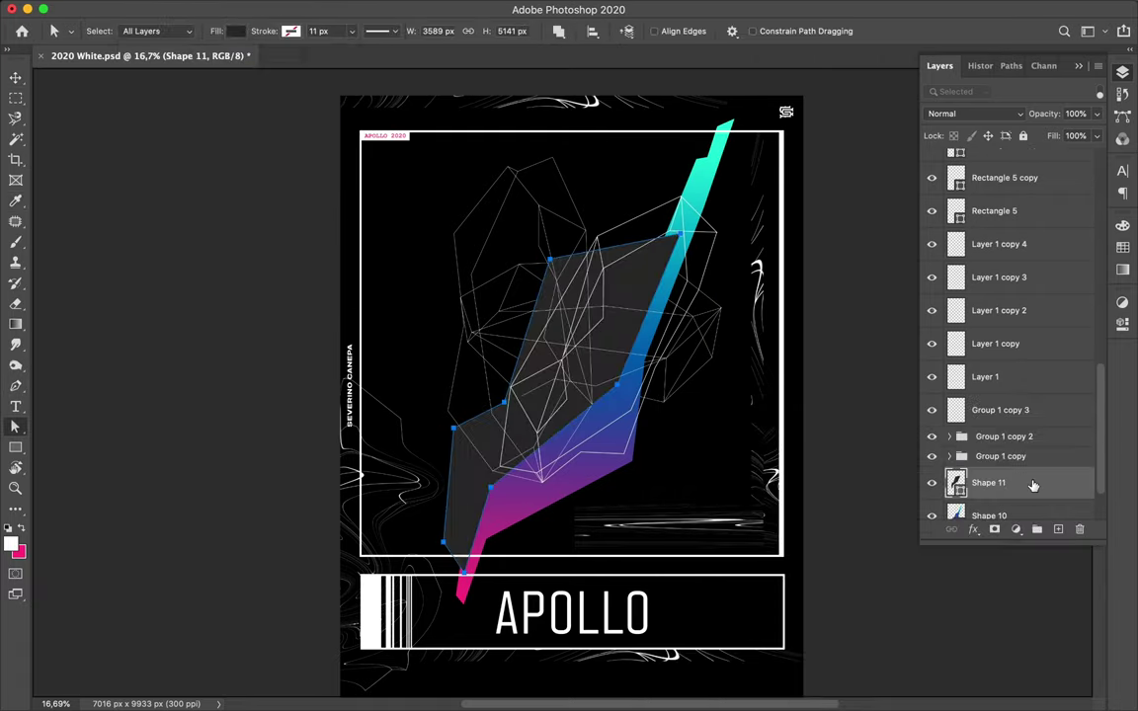
pyautogui.press('v')
pyautogui.moveTo(464, 475); pyautogui.dragTo(460, 491)
pyautogui.press('a')
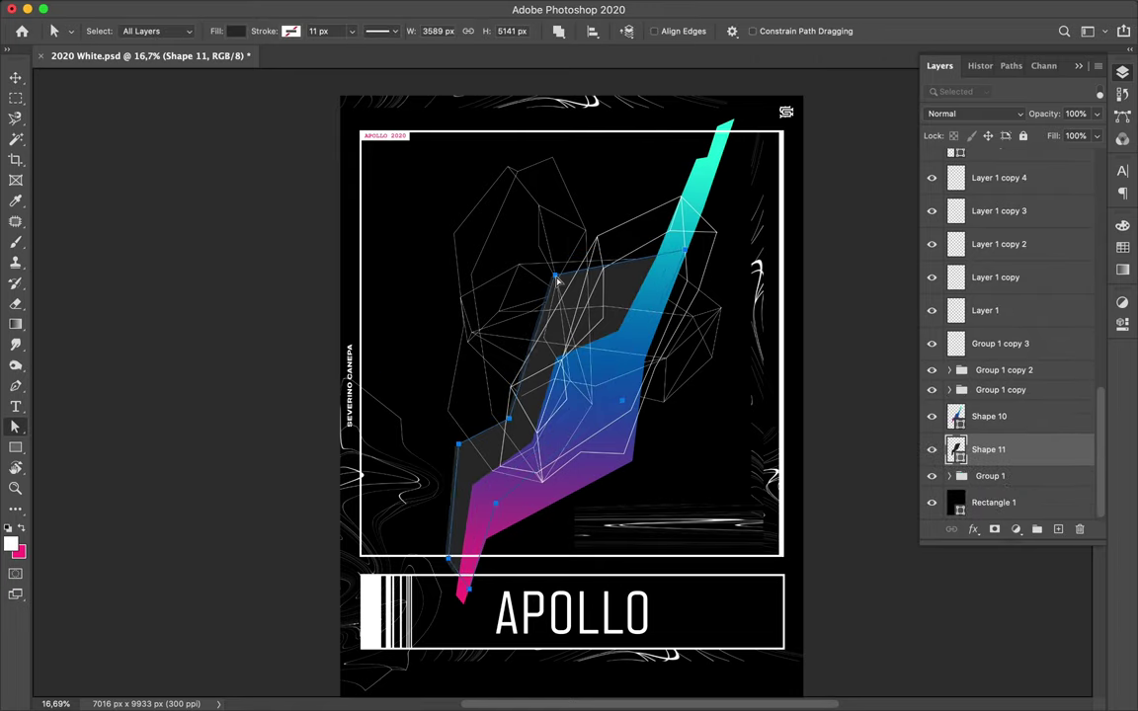
# Draw a large gradient circle at the poster's top-left
pyautogui.click(644, 297)
pyautogui.scroll(-3, 652, 336)
pyautogui.scroll(3, 644, 296)
pyautogui.press('v')
pyautogui.click(593, 261)
pyautogui.press('u')
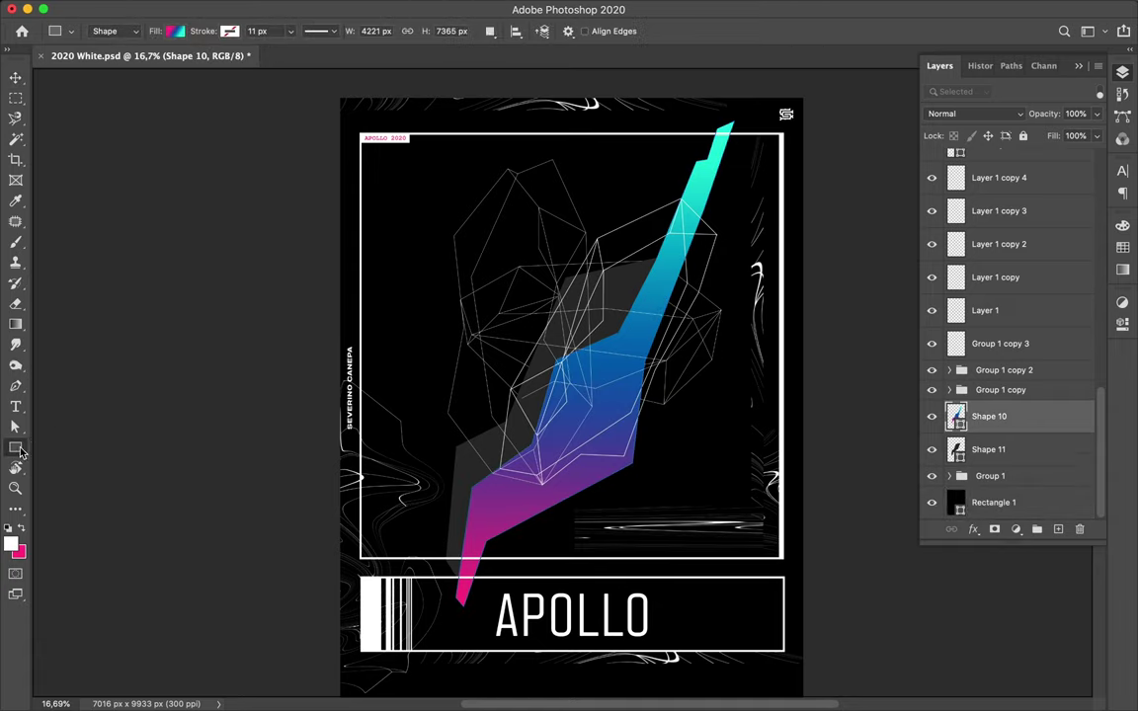
pyautogui.moveTo(373, 178); pyautogui.dragTo(420, 234)
# Duplicate the circle to the lower right as a small dot, raised higher in the layer stack
pyautogui.press('v')
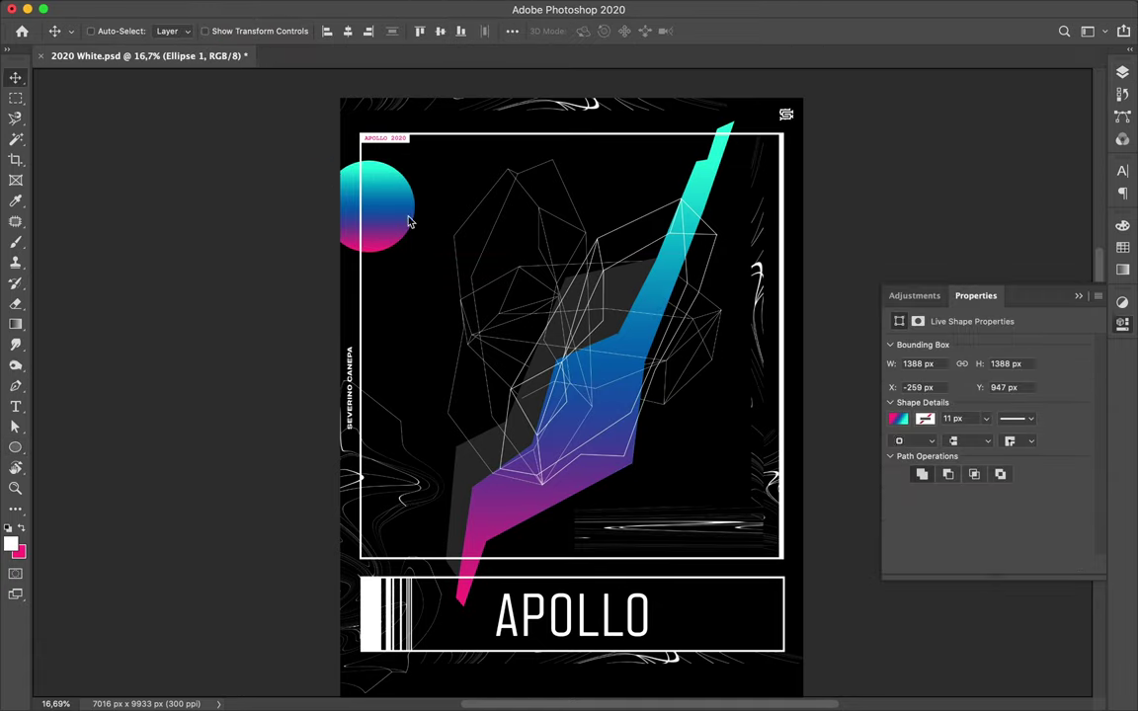
pyautogui.moveTo(393, 190); pyautogui.dragTo(717, 442)
pyautogui.hotkey('ctrl', 't')
pyautogui.moveTo(670, 398); pyautogui.dragTo(741, 500)
pyautogui.press('Return')
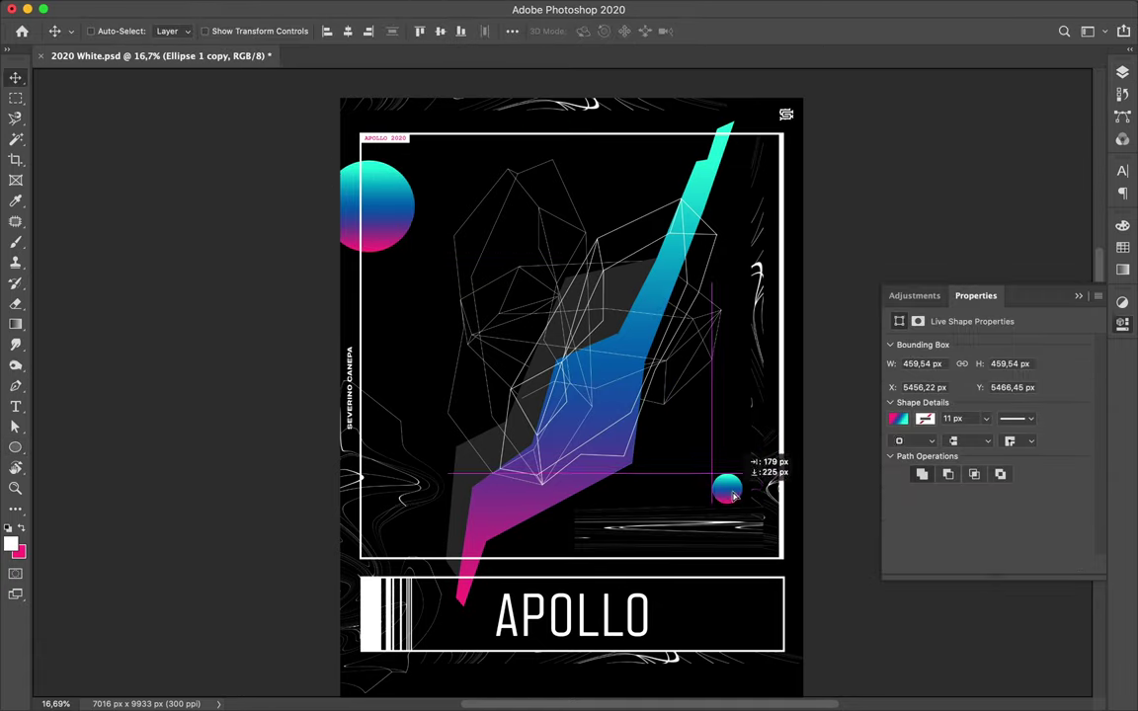
pyautogui.press('F7')
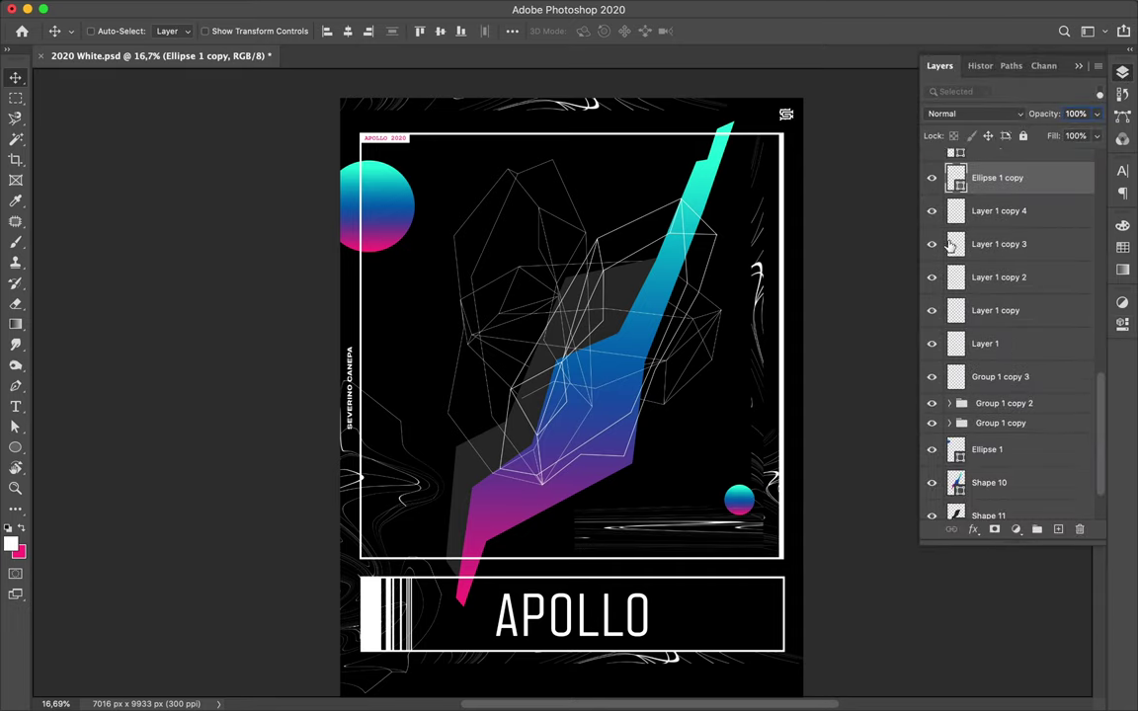
pyautogui.moveTo(1028, 427); pyautogui.dragTo(1000, 184)
pyautogui.scroll(-1, 761, 490)
pyautogui.moveTo(761, 489); pyautogui.dragTo(770, 495)
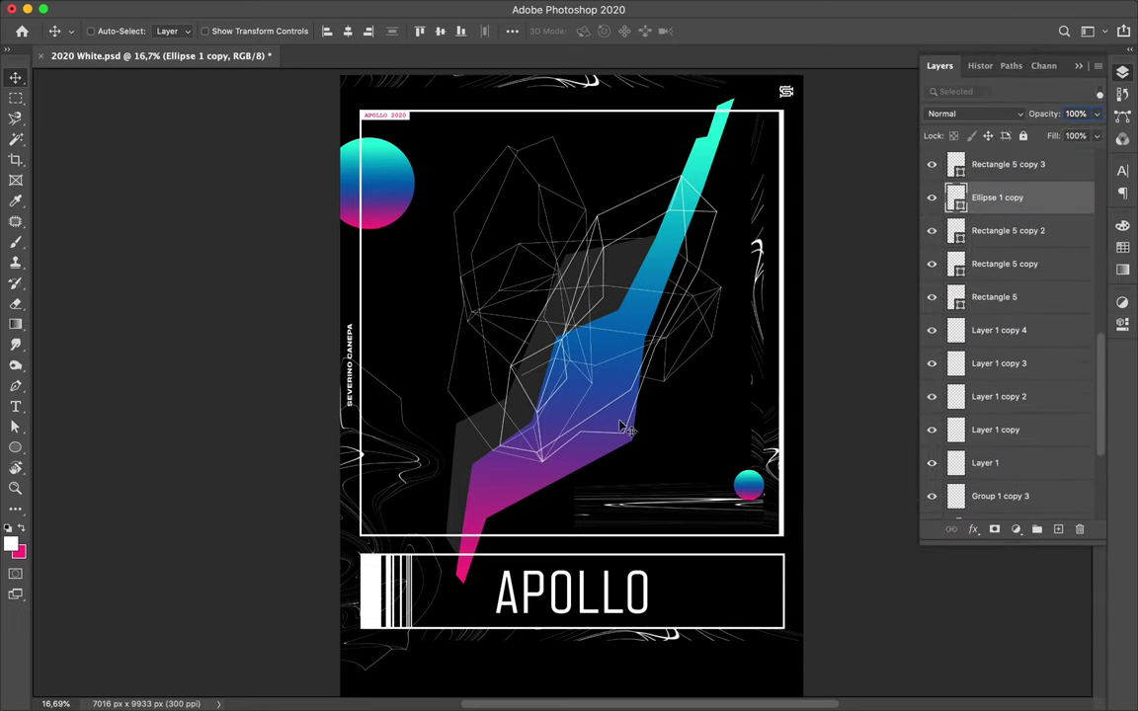
# Pen-draw a thin diagonal line beside APOLLO with no fill and a white stroke
pyautogui.press('p')
pyautogui.click(660, 586)
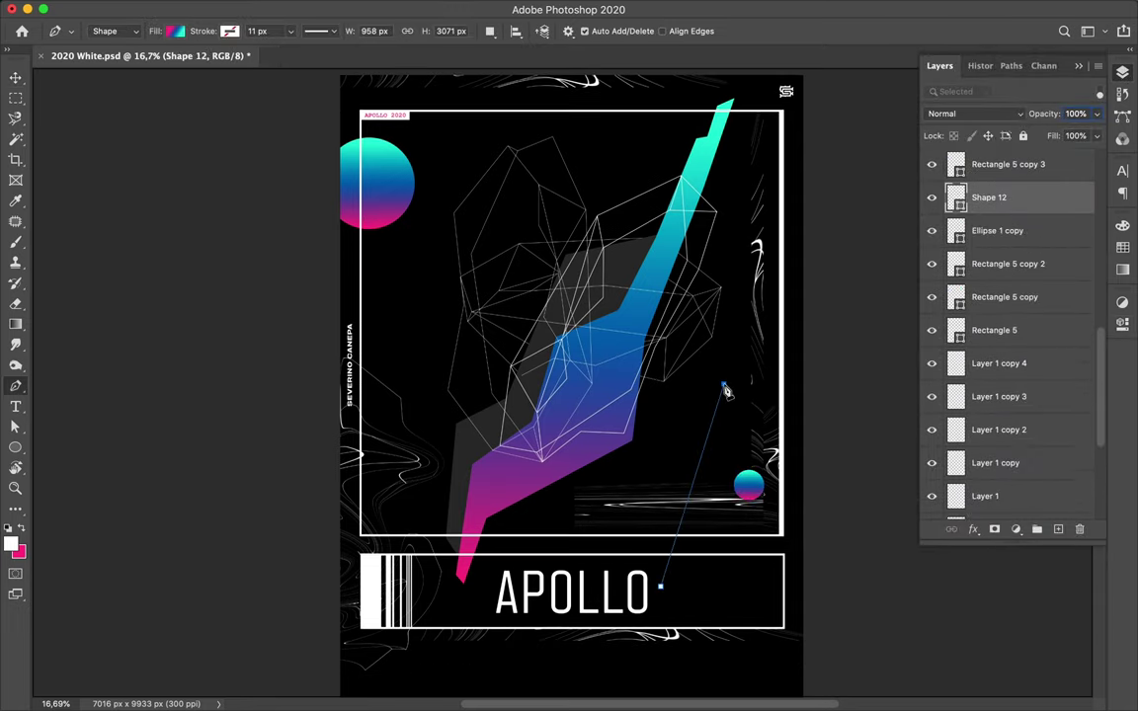
pyautogui.click(724, 383)
pyautogui.press('a')
pyautogui.click(235, 30)
pyautogui.click(139, 56)
pyautogui.click(290, 31)
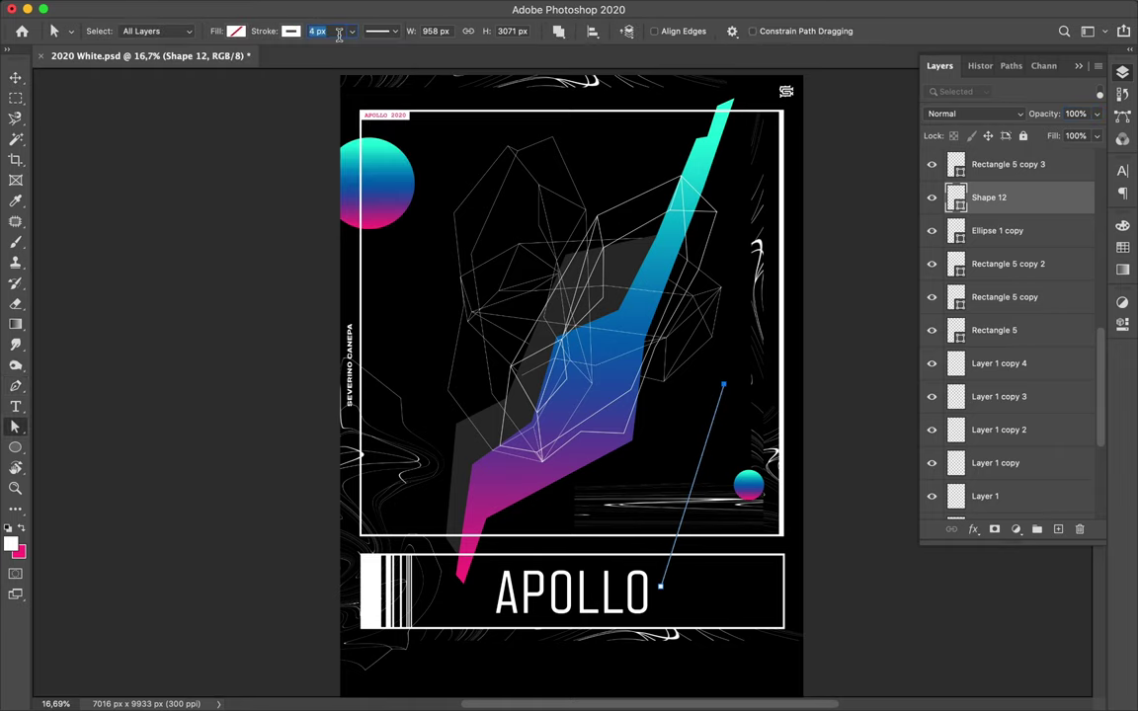
# Pen-draw a second thin white line higher up on the poster
pyautogui.click(682, 404)
pyautogui.press('p')
pyautogui.click(592, 147)
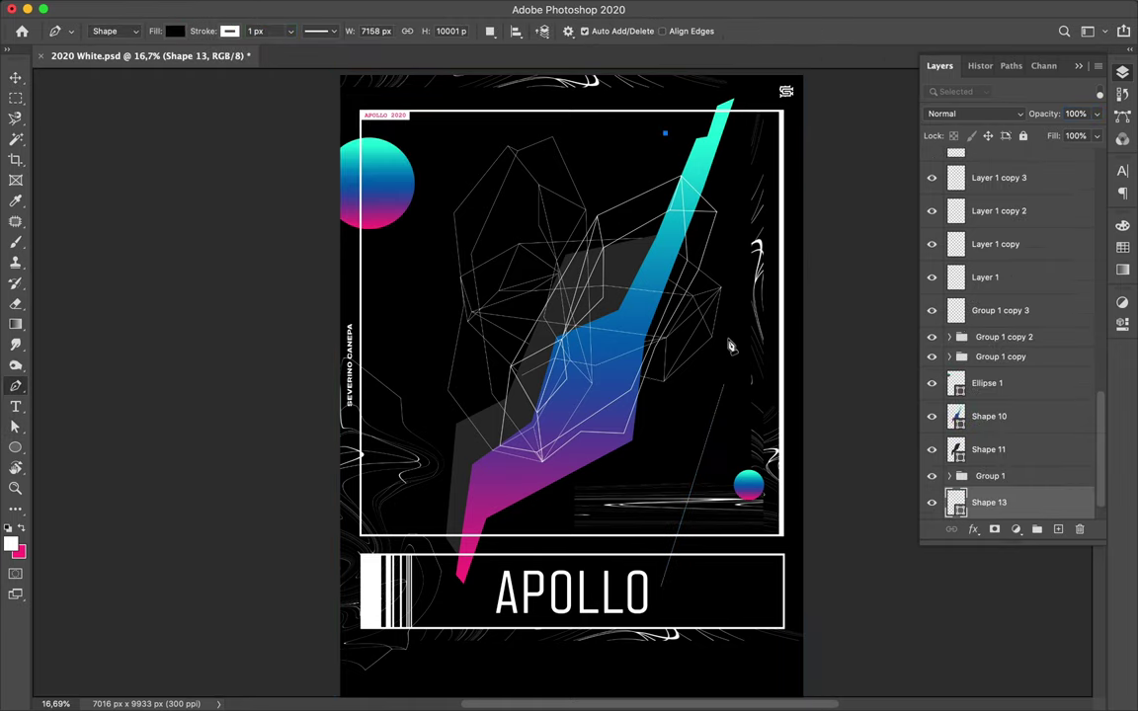
pyautogui.press('a')
pyautogui.click(721, 326)
# Draw a small outlined square below the circle, raise it in the stack and add two offset copies
pyautogui.press('m')
pyautogui.press('u')
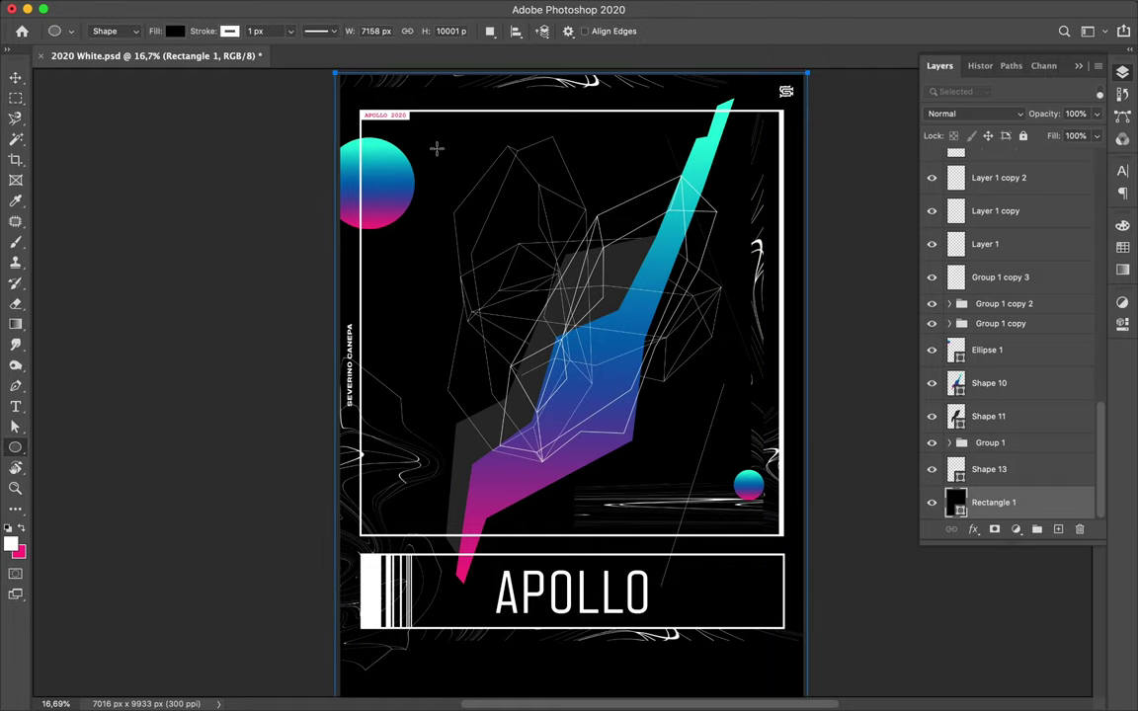
pyautogui.keyDown('alt'); pyautogui.scroll(3, 446, 220); pyautogui.keyUp('alt')
pyautogui.moveTo(352, 319); pyautogui.dragTo(337, 318)
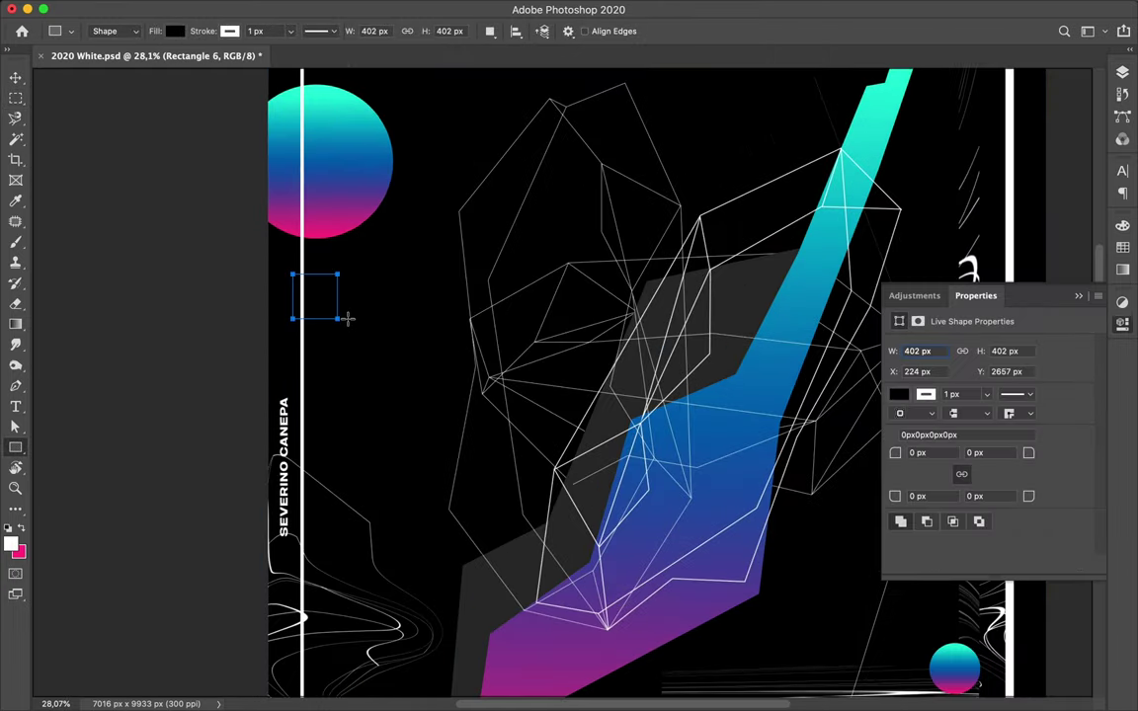
pyautogui.press('a')
pyautogui.press('v')
pyautogui.moveTo(994, 502)
pyautogui.mouseDown()
pyautogui.moveTo(1015, 201)
pyautogui.moveTo(1008, 226)
pyautogui.mouseUp()
pyautogui.moveTo(329, 325); pyautogui.dragTo(341, 328)
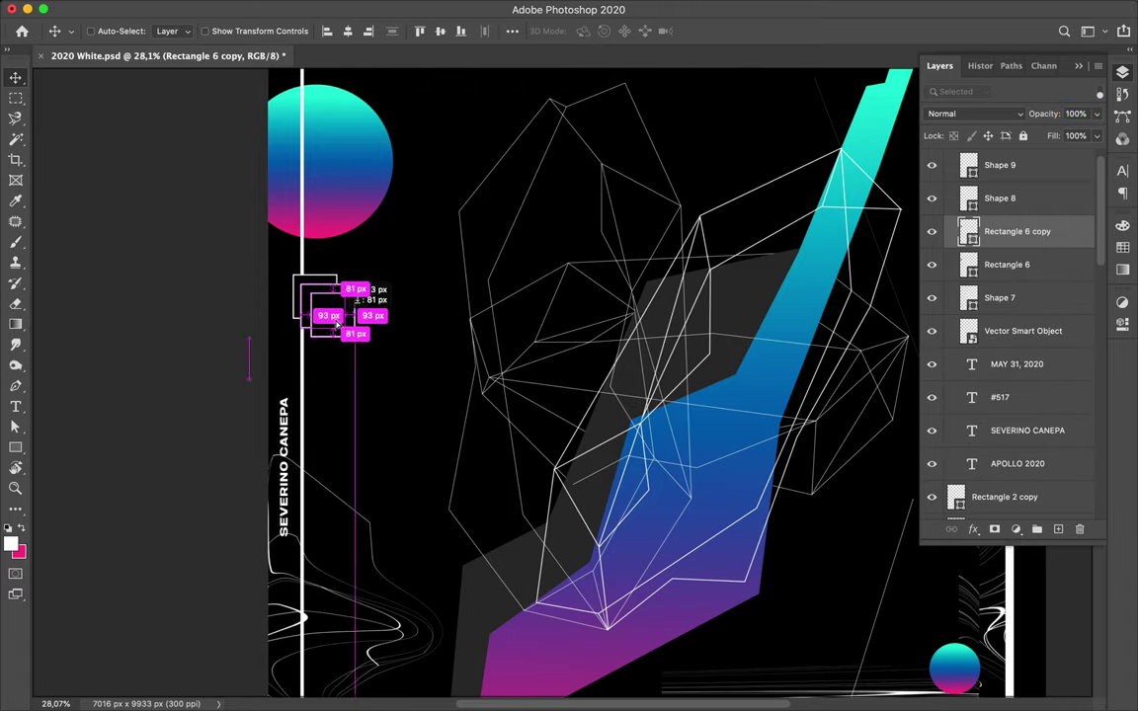
pyautogui.moveTo(331, 315); pyautogui.dragTo(348, 331)
# Delete the stacked outlined squares again
pyautogui.scroll(-5, 356, 316)
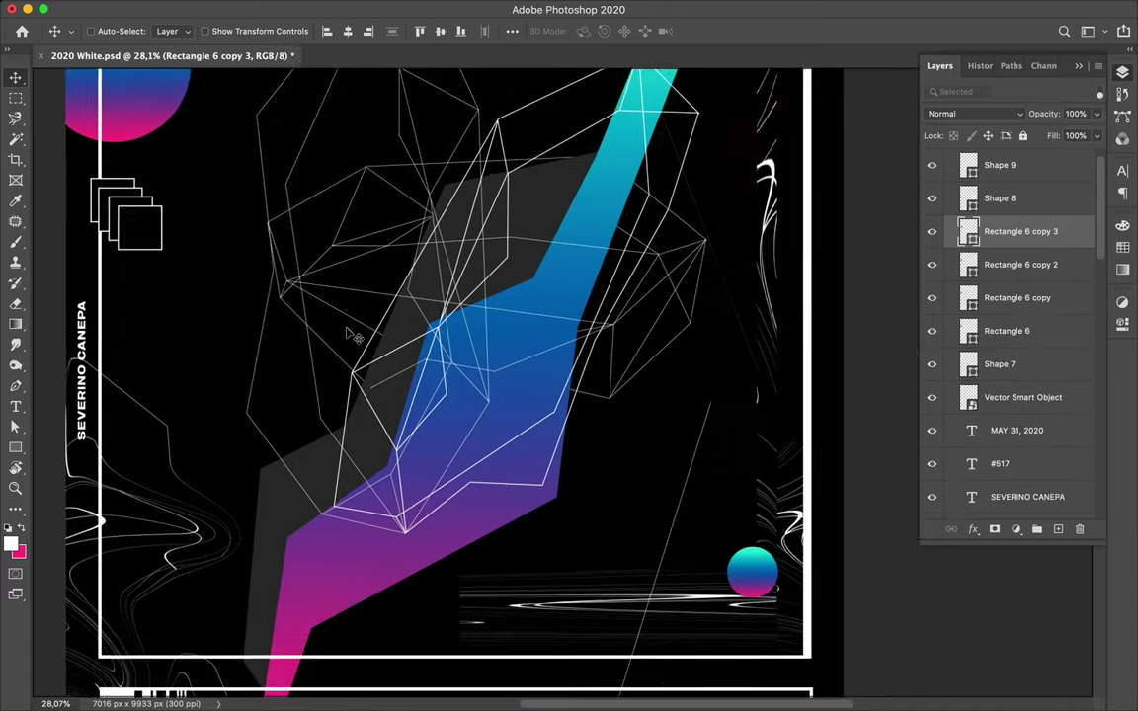
pyautogui.scroll(-3, 361, 312)
pyautogui.scroll(-3, 364, 307)
pyautogui.scroll(2, 366, 303)
pyautogui.press('Delete')
pyautogui.press('Delete')
pyautogui.press('Delete')
pyautogui.press('Delete')
# Draw a thin white vertical bar on the left, duplicate it twice, and save the poster
pyautogui.press('u')
pyautogui.click(174, 31)
pyautogui.click(230, 31)
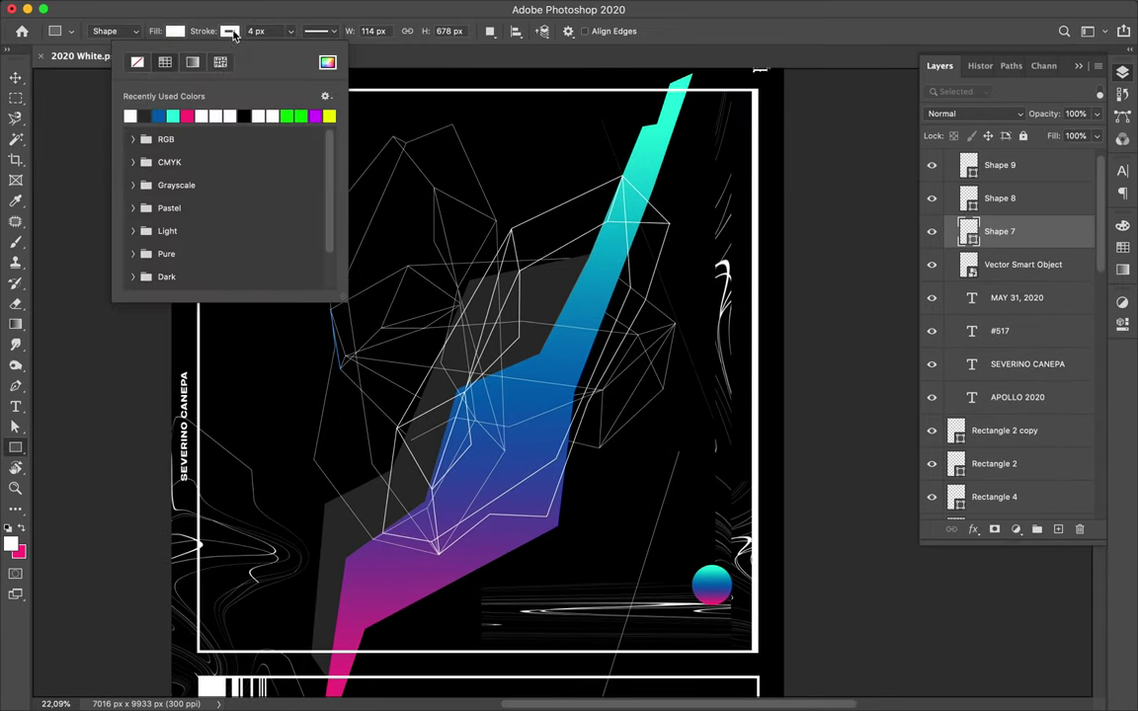
pyautogui.press('Escape')
pyautogui.moveTo(211, 265)
pyautogui.mouseDown()
pyautogui.moveTo(221, 389)
pyautogui.moveTo(220, 358)
pyautogui.mouseUp()
pyautogui.press('v')
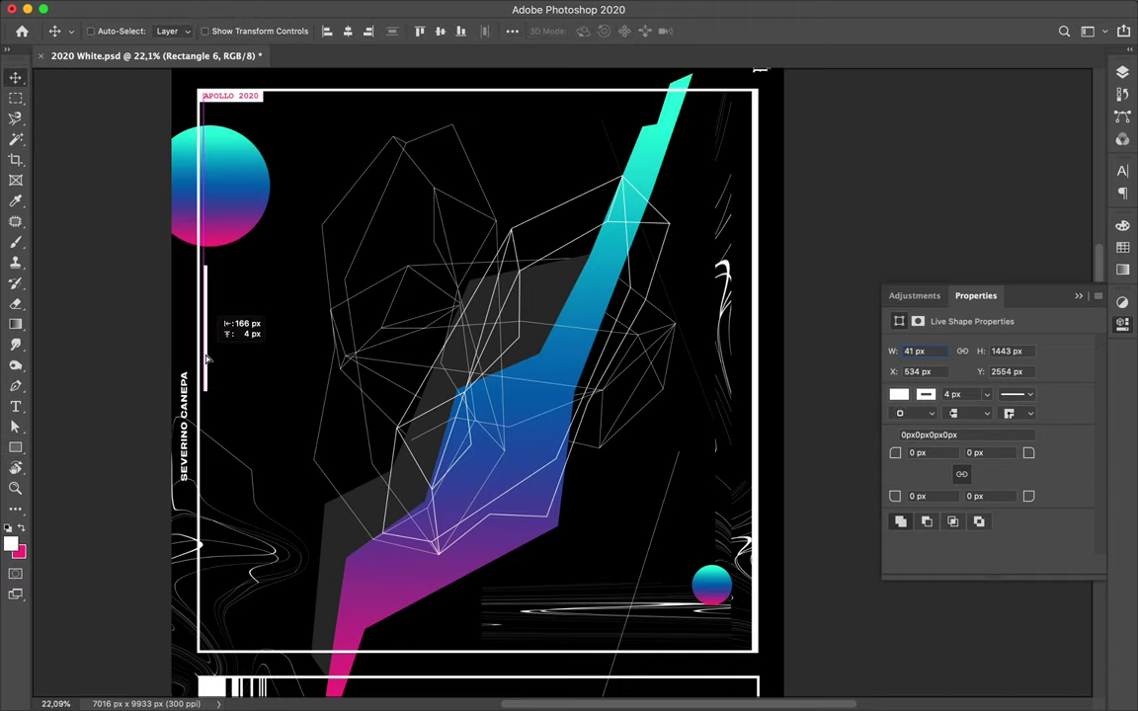
pyautogui.moveTo(214, 362)
pyautogui.mouseDown()
pyautogui.moveTo(222, 372)
pyautogui.moveTo(225, 319)
pyautogui.mouseUp()
pyautogui.press('super+s')
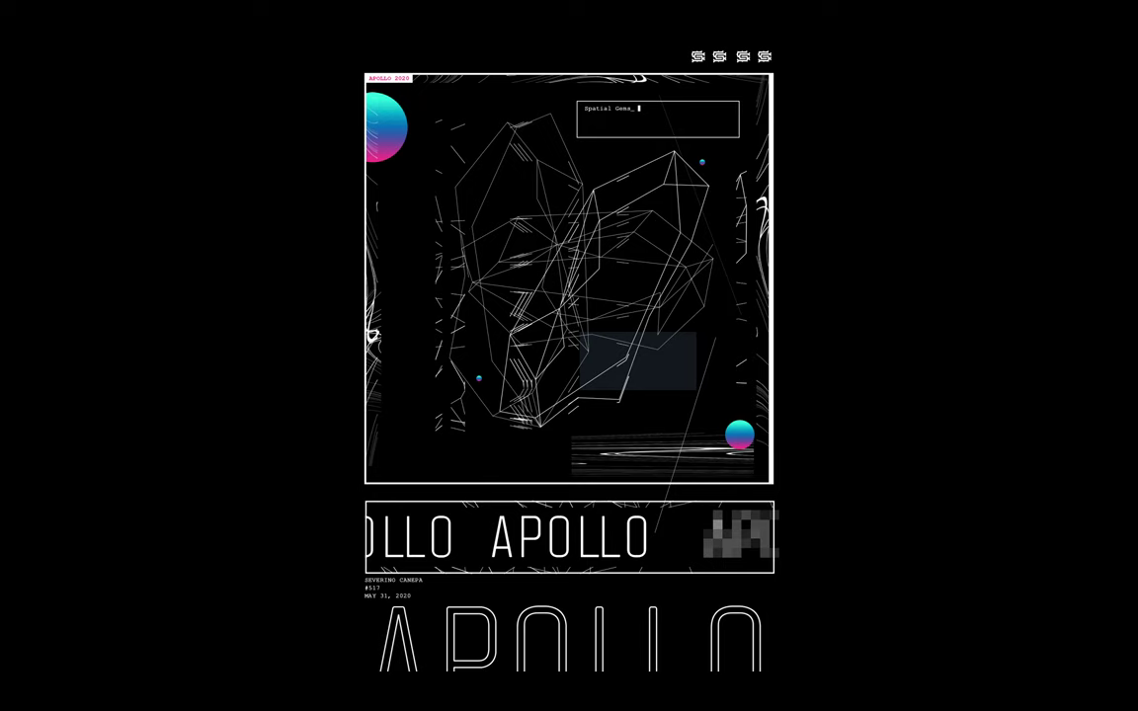